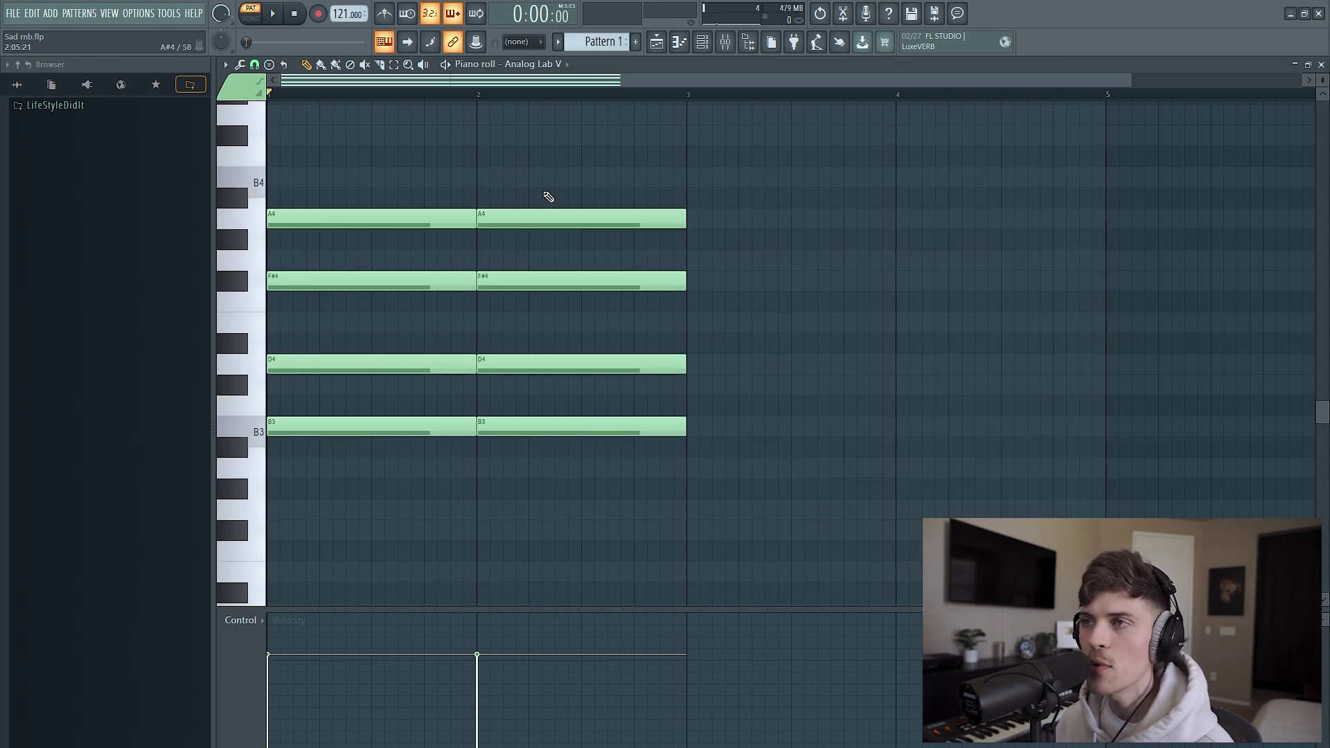
- Lower the bottom note of the second chord by two semitones to A3
left_click(505, 423)
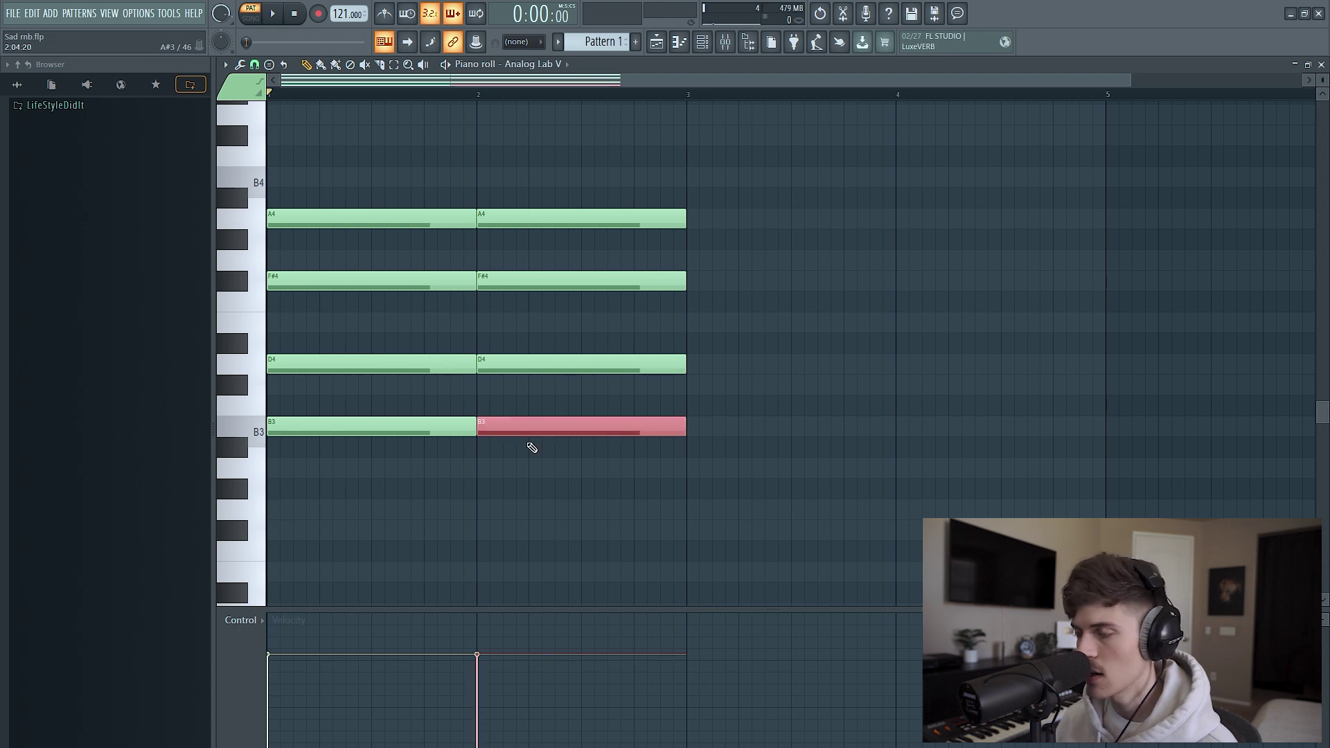
key("shift+Down")
key("shift+Down")
left_click(906, 429)
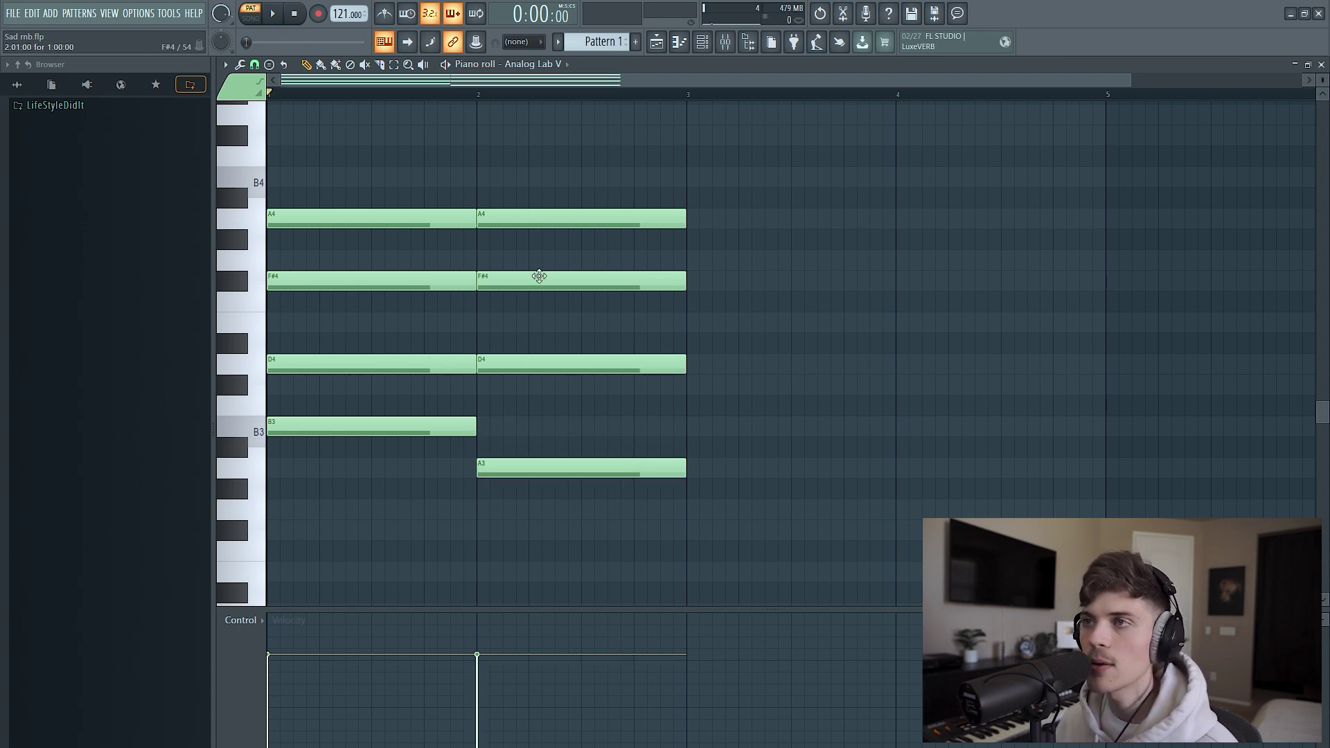
- Play the two chords before and after adding a one-bar C#5 note on top of the second chord
key("space")
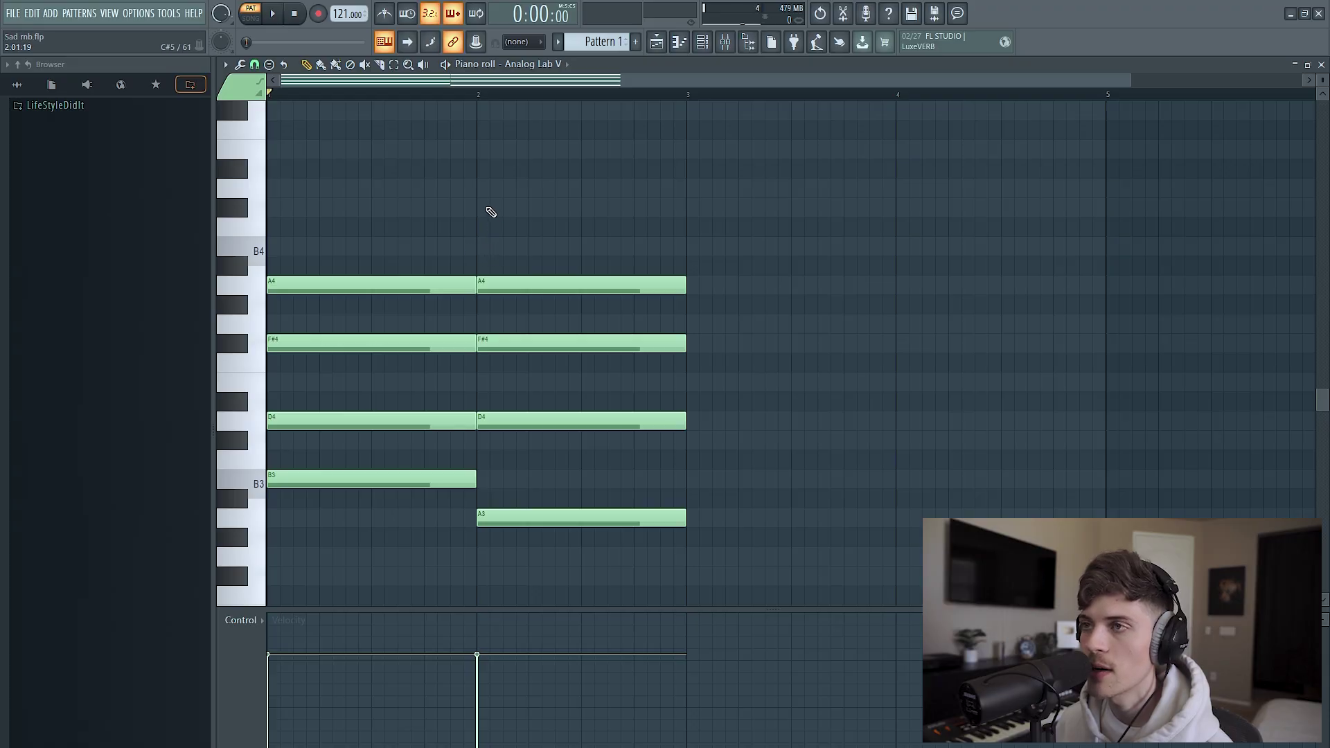
left_click(484, 213)
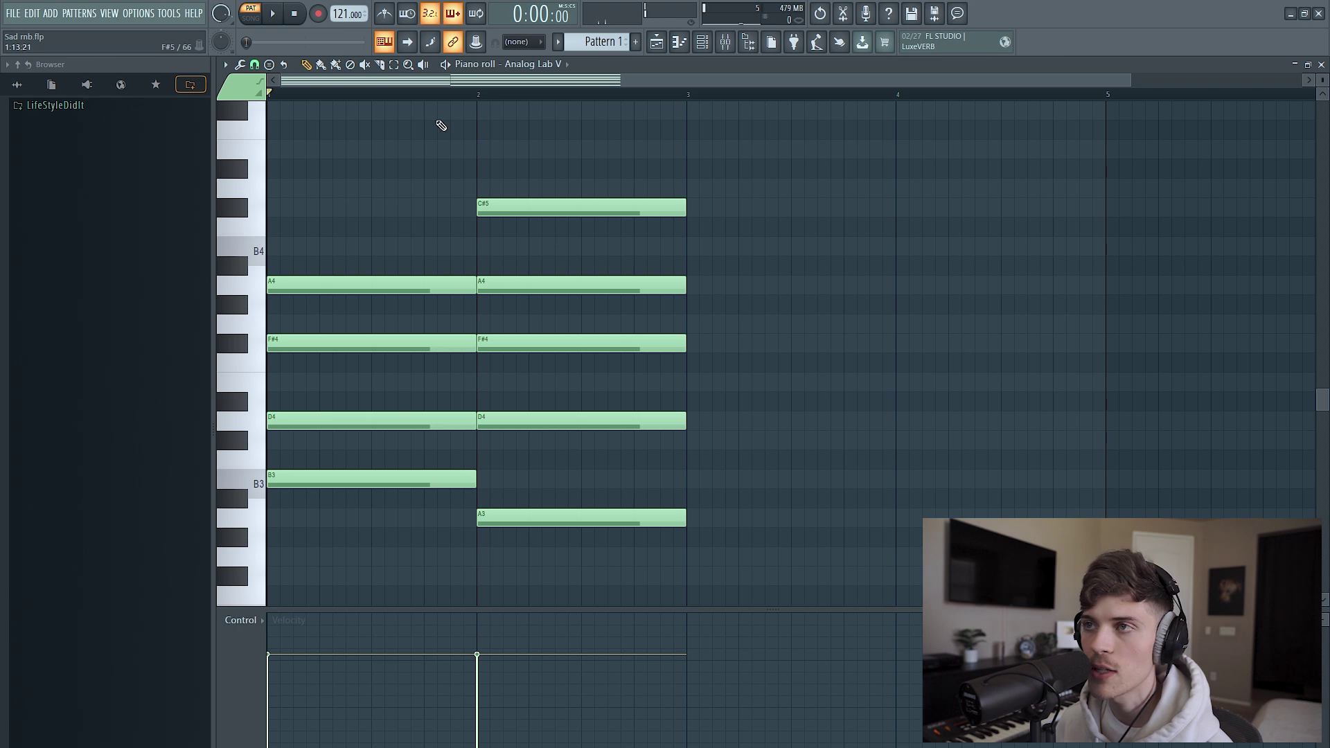
key("space")
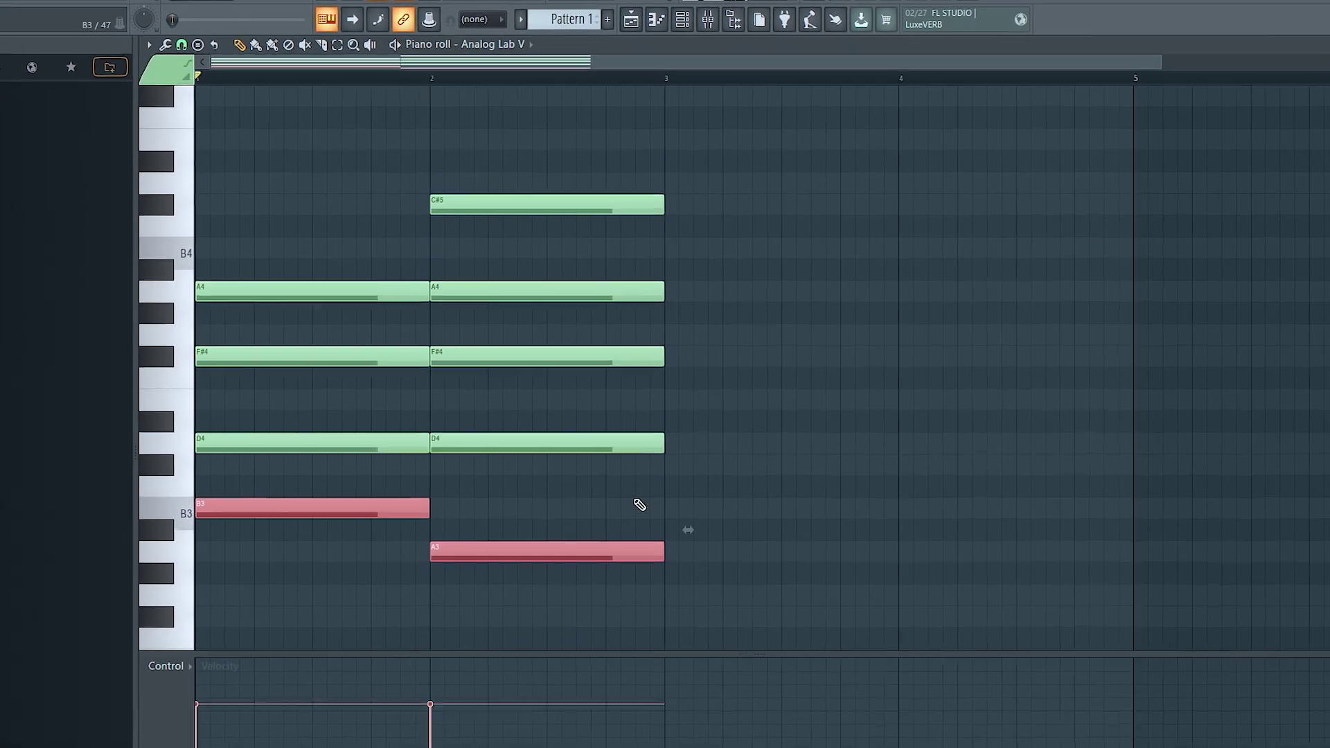
left_click_drag(483, 143, 541, 208)
left_click_drag(299, 284, 532, 477)
left_click(727, 454)
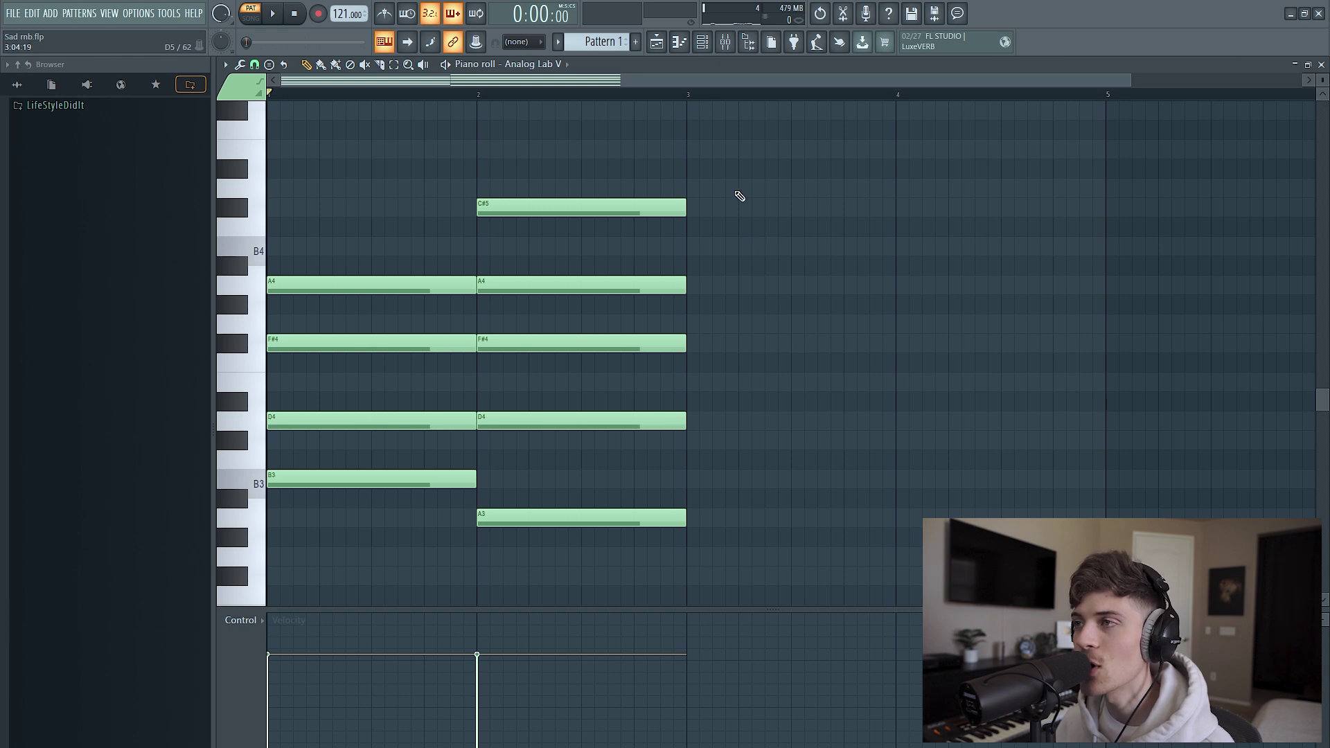
left_click_drag(721, 161, 992, 524)
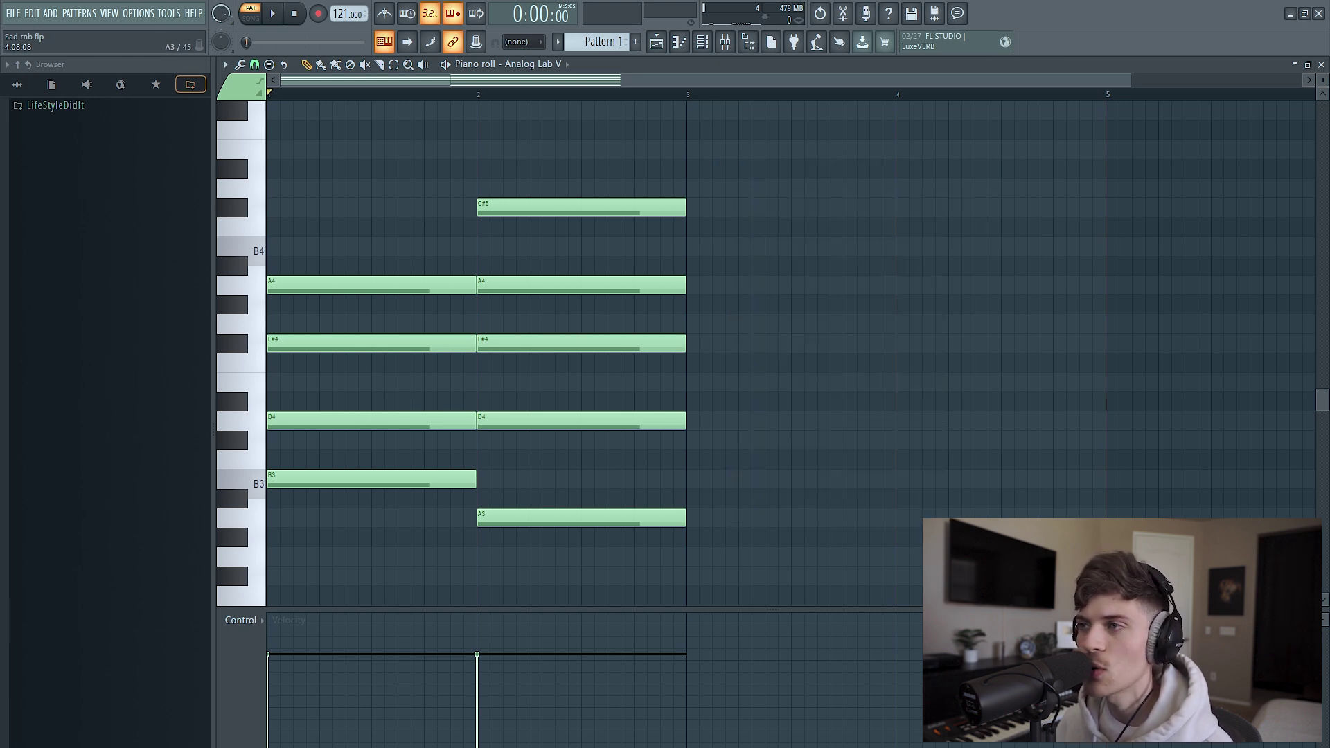
left_click_drag(727, 138, 1045, 543)
- Build a third chord in bar 3 from one-bar G3, B3, D4 and F#4 notes
scroll(694, 96, "down", 2)
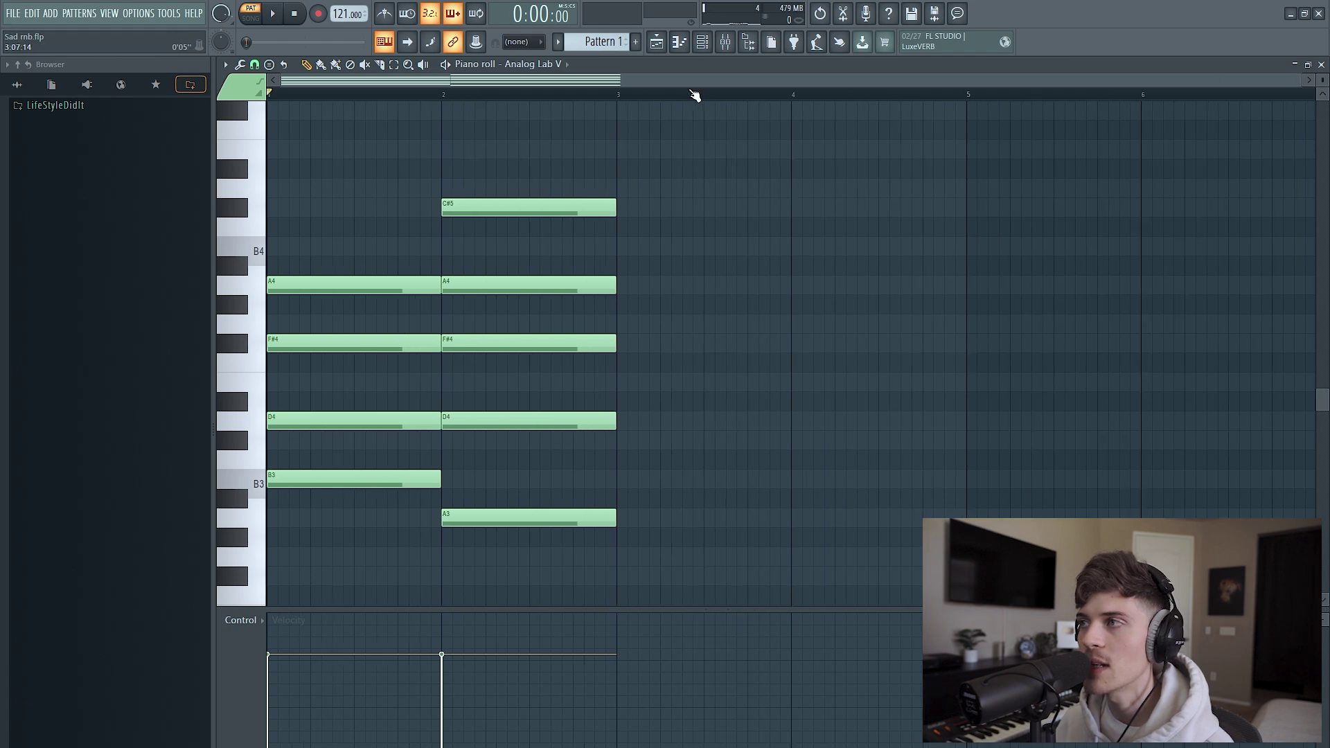
scroll(554, 346, "down", 2)
left_click(430, 479)
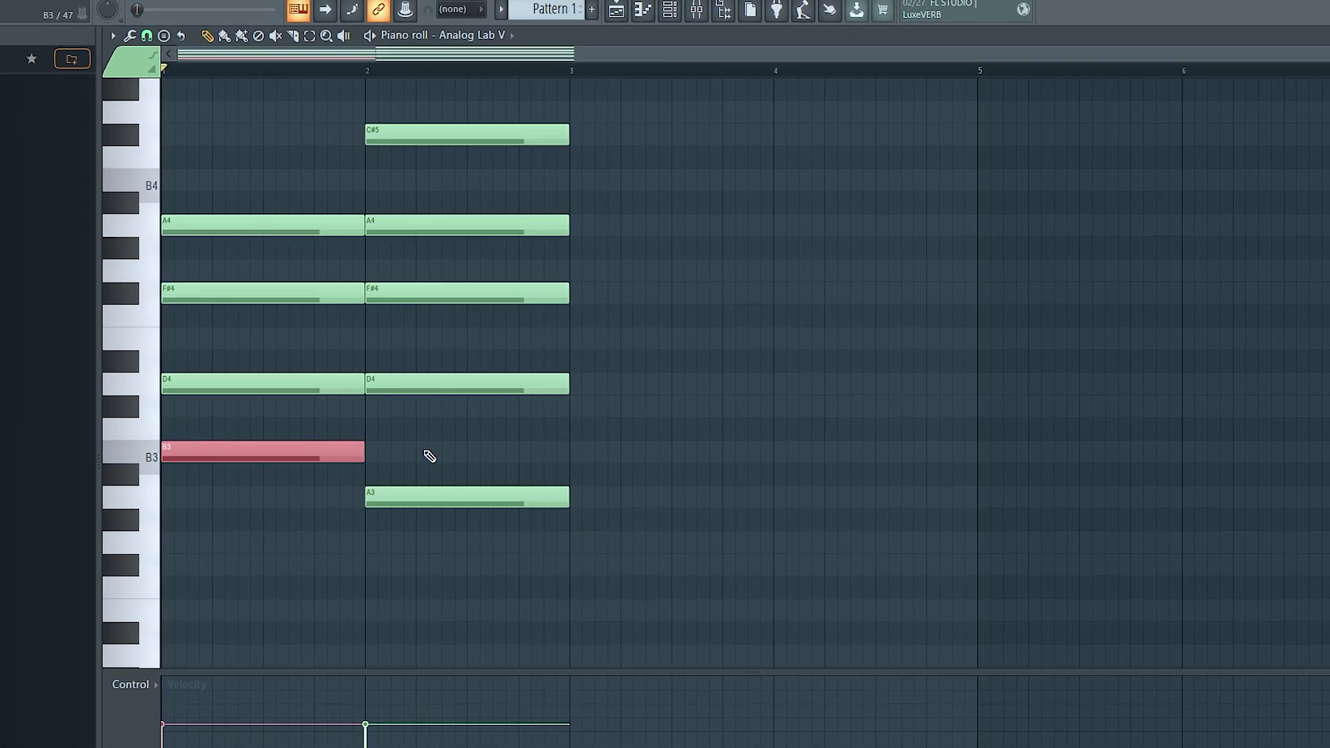
left_click(590, 528)
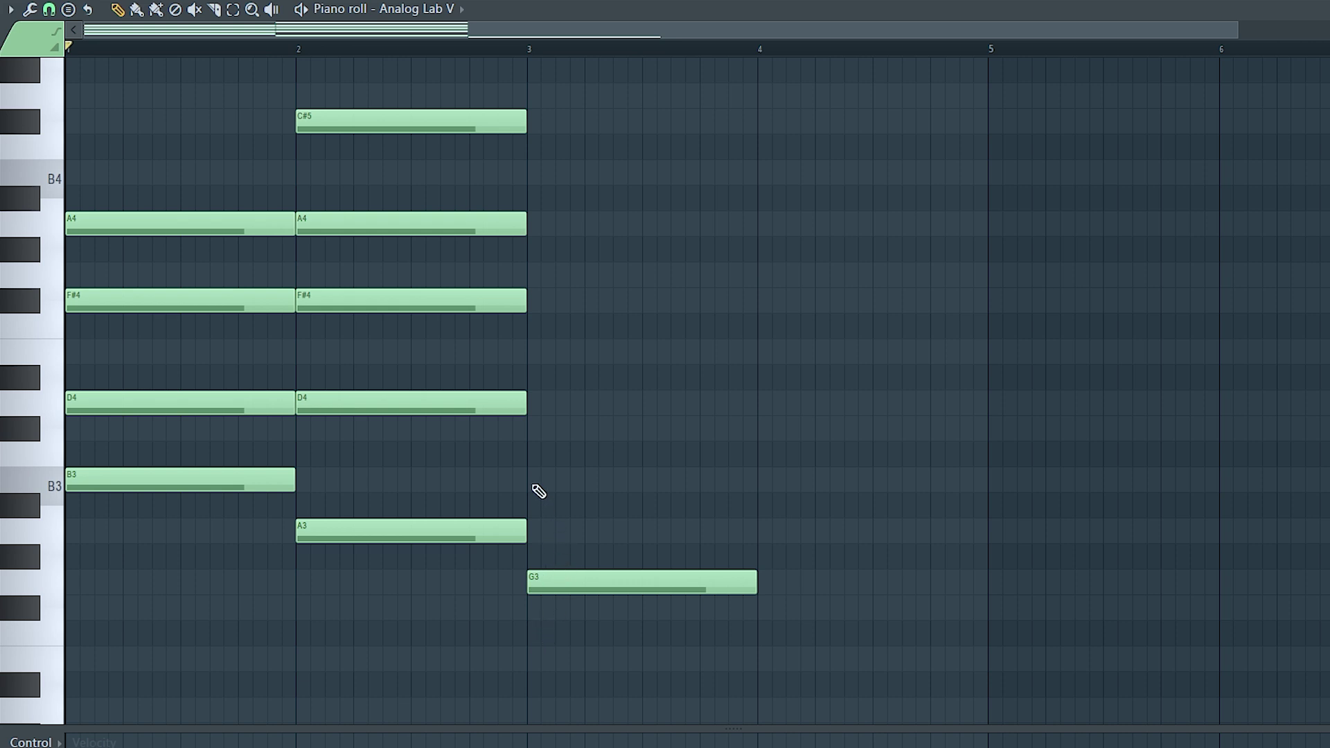
left_click(536, 480)
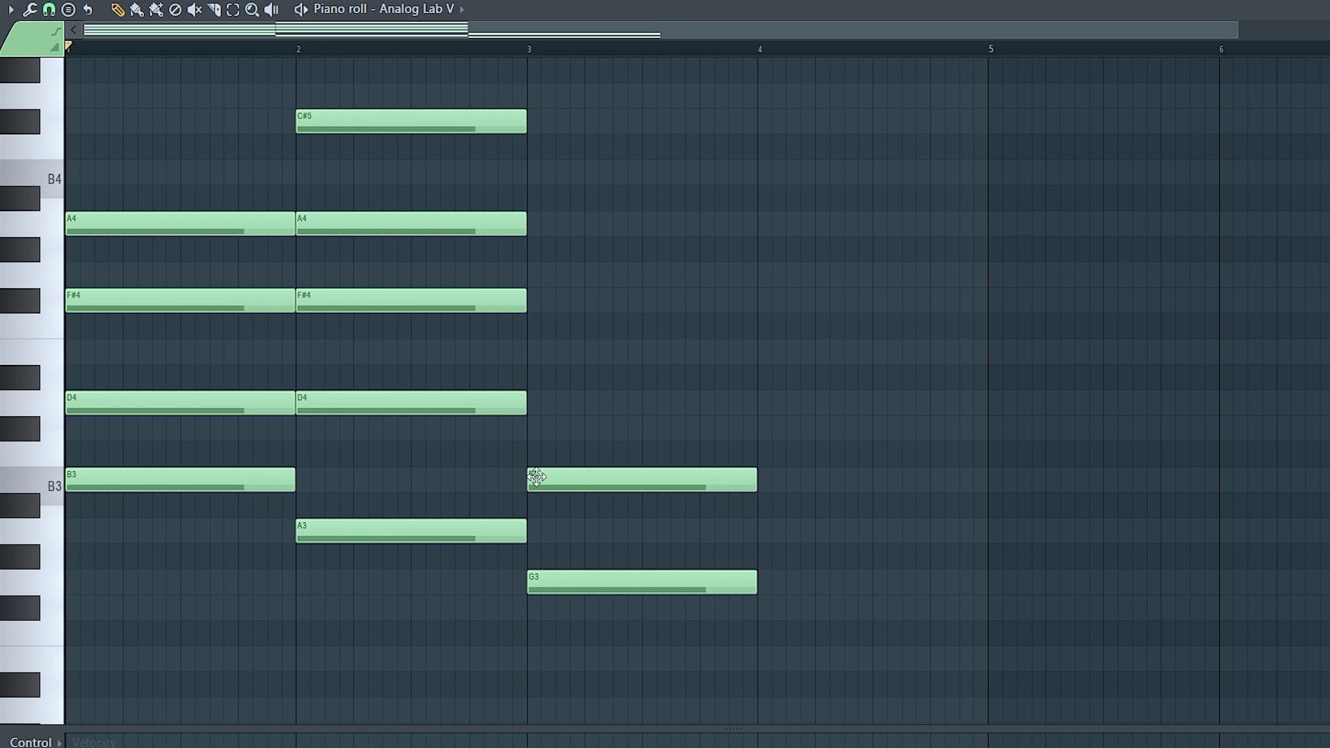
left_click(537, 409)
left_click(533, 301)
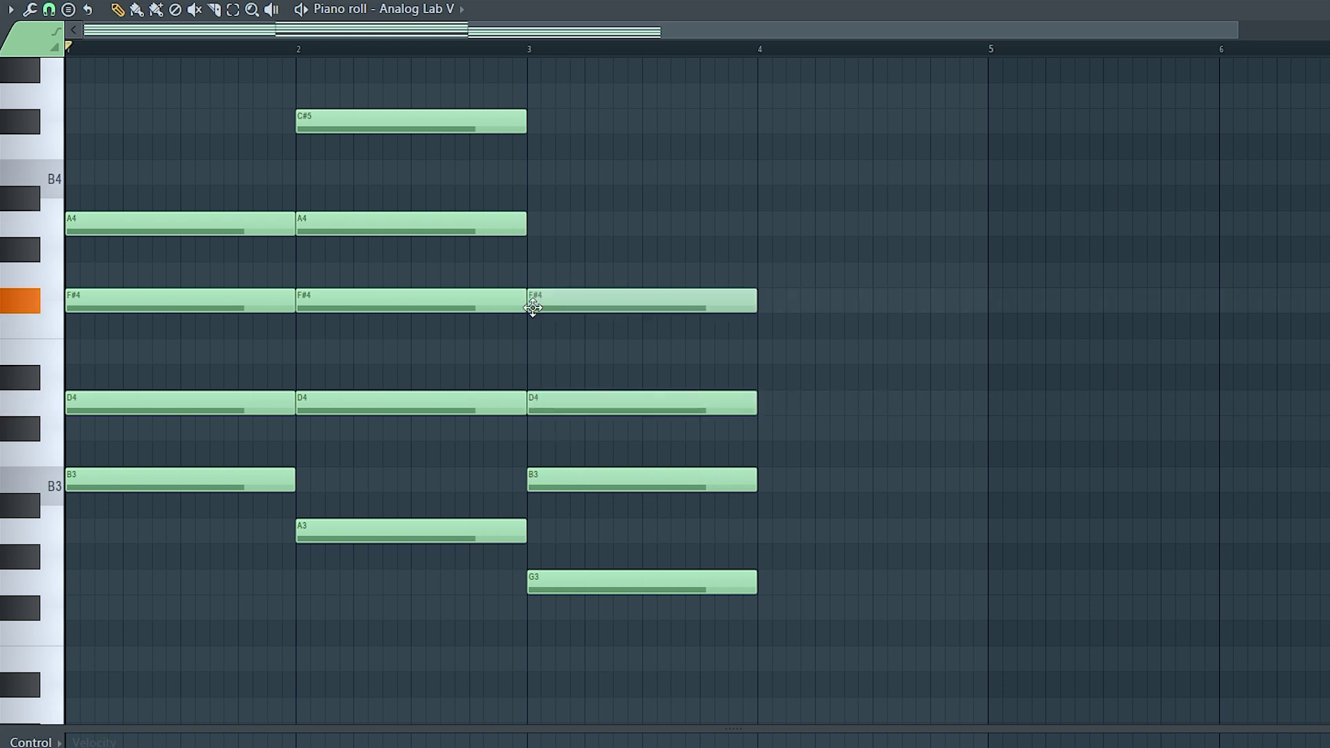
- Add a one-bar G4 note on top of the third chord
left_click_drag(560, 216, 720, 603)
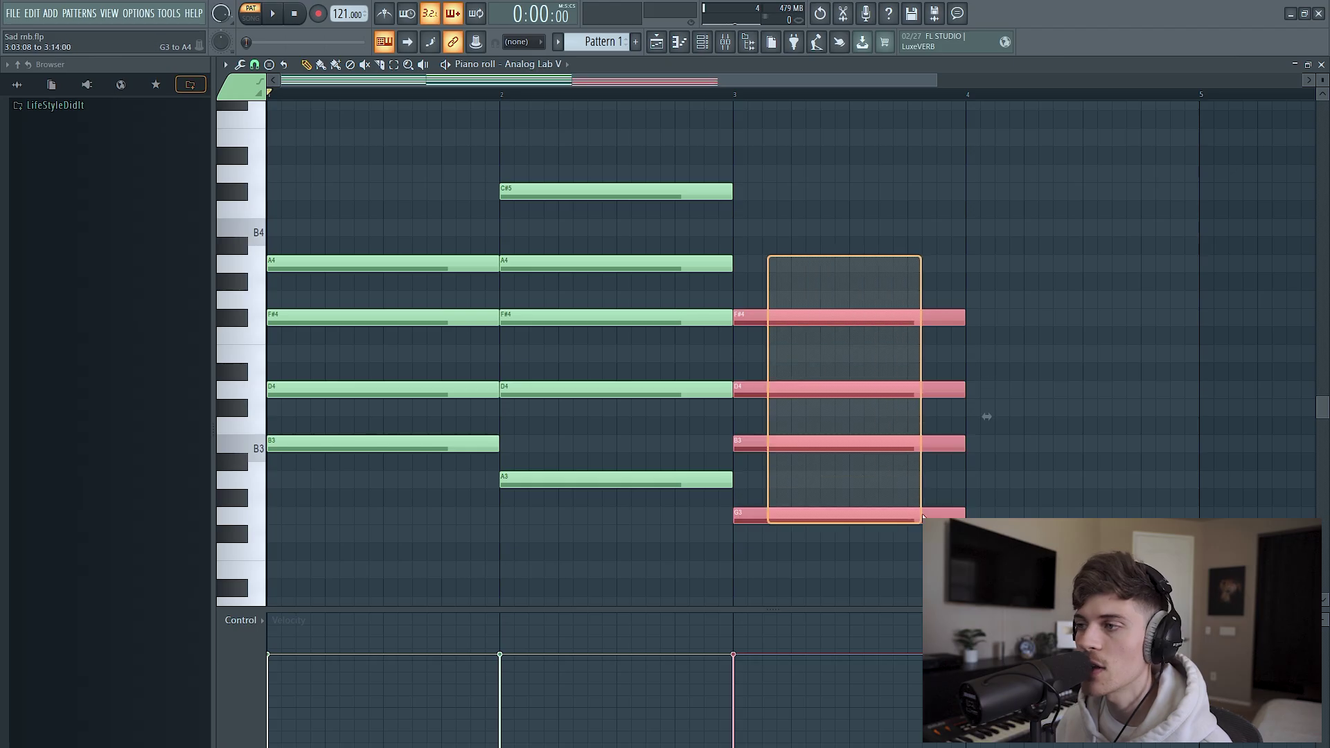
left_click(1098, 459)
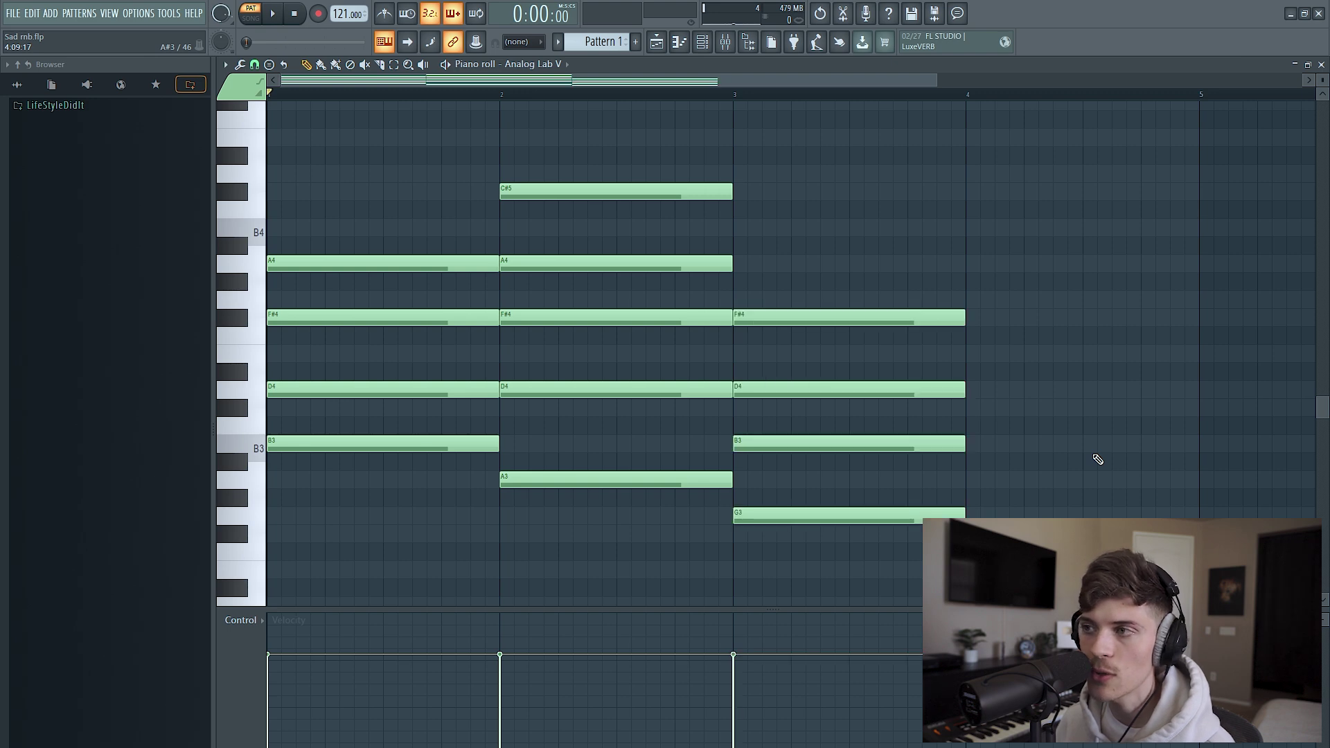
left_click(738, 299)
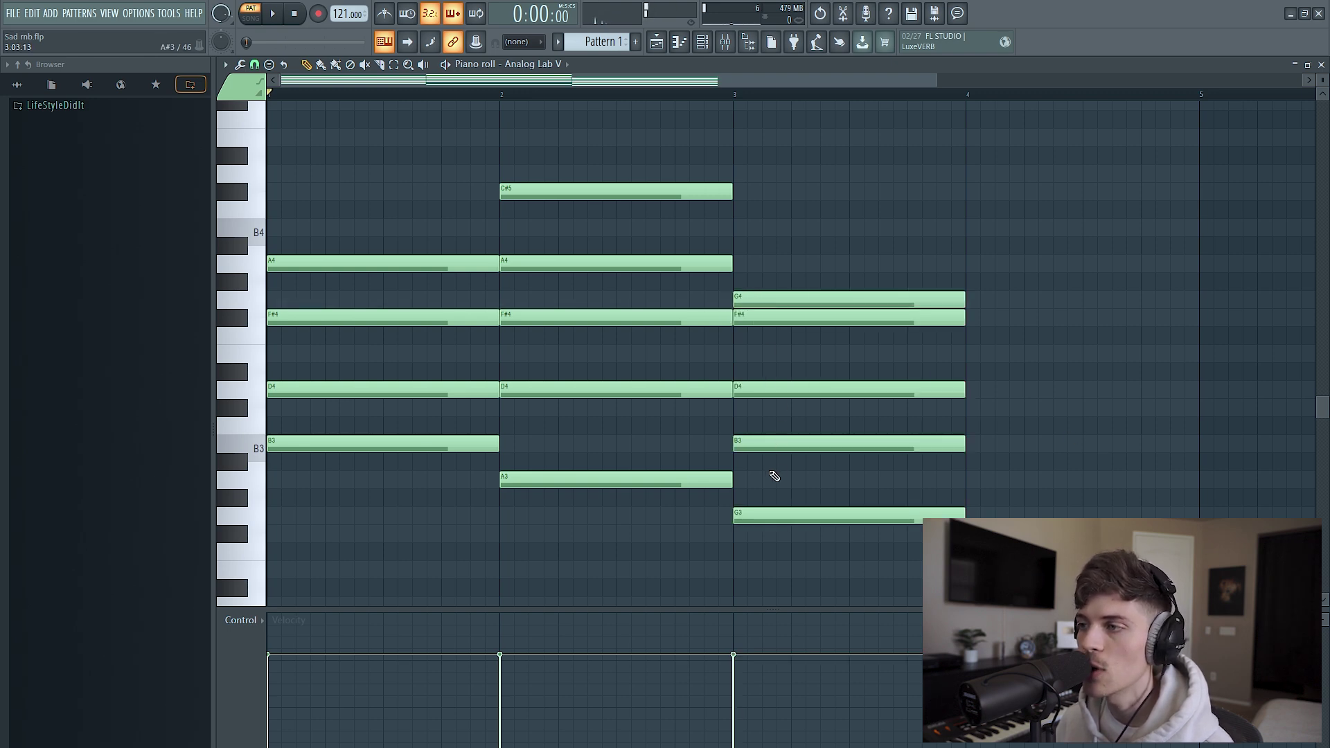
- Try a copy of the third chord's G3 note in bar 4, raised one octave to G4, and delete that copy
left_click_drag(774, 477, 788, 549)
left_click(783, 543)
left_click_drag(776, 502, 783, 538)
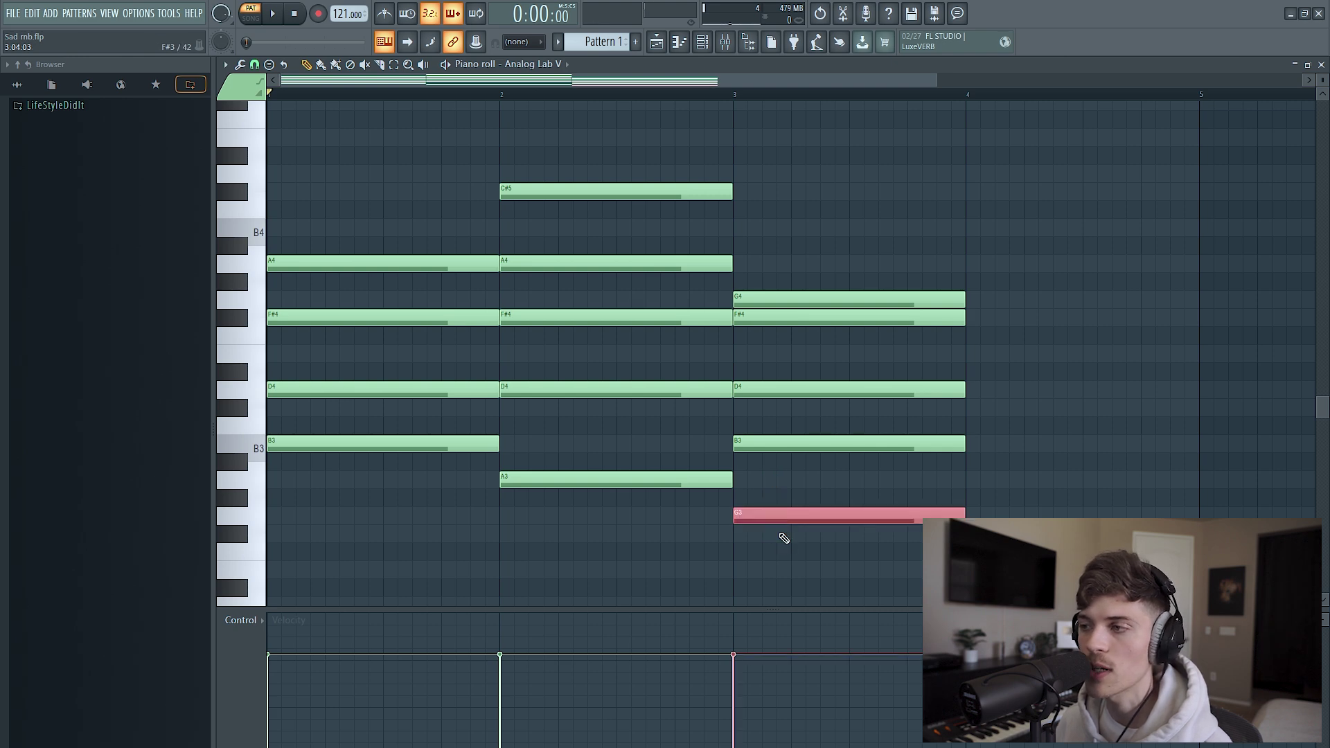
key("ctrl+b")
key("ctrl+Up")
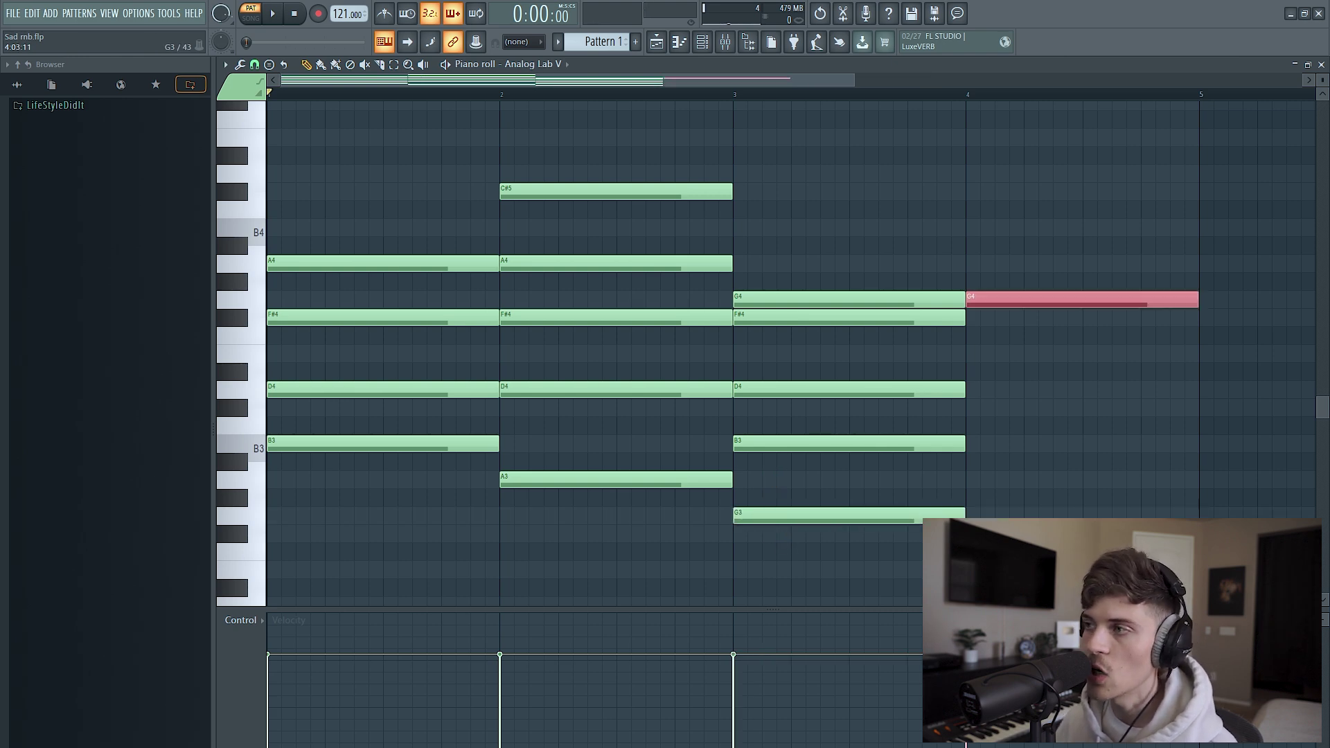
left_click(1018, 516)
mouse_move(887, 282)
left_mouse_down()
mouse_move(934, 312)
mouse_move(878, 280)
left_mouse_up()
left_click_drag(795, 279, 834, 347)
left_click(834, 347)
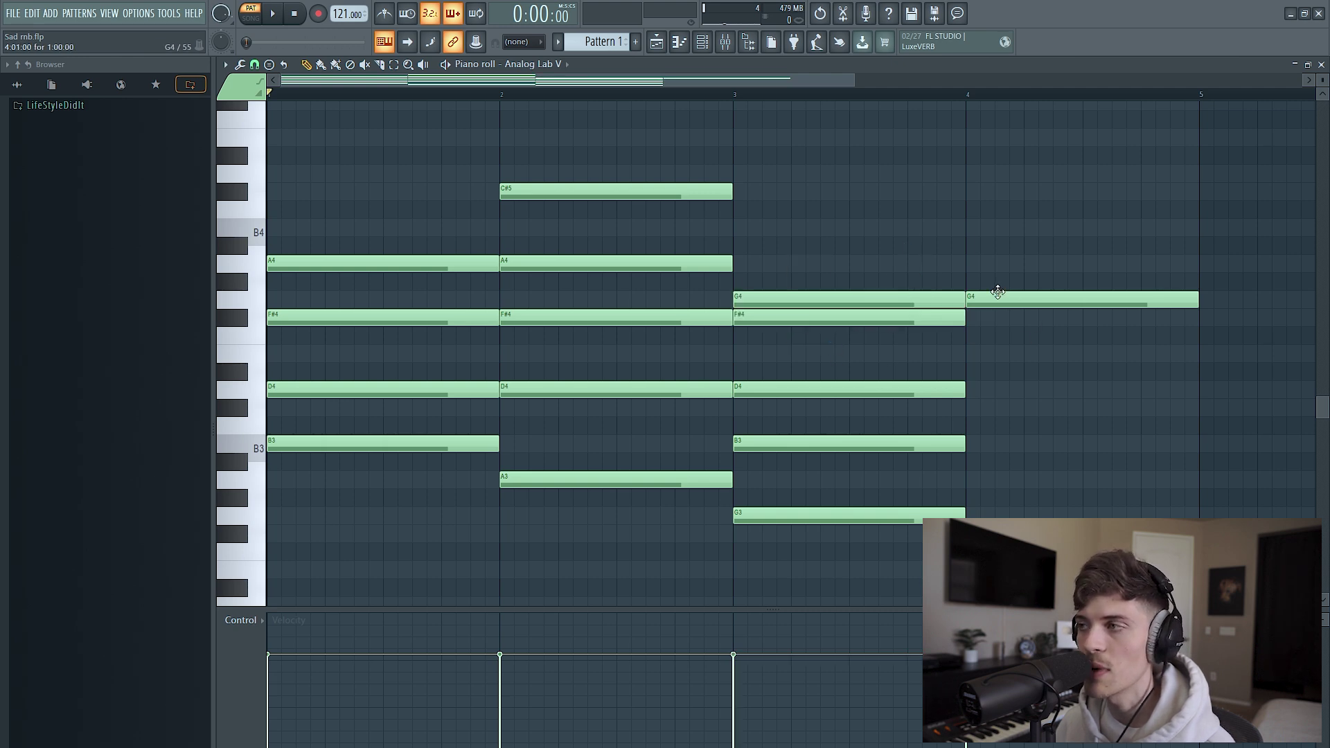
right_click(998, 297)
- Randomize the velocities of all notes and extend the third chord's notes to two bars, through the end of bar 4
key("ctrl+a")
key("alt+r")
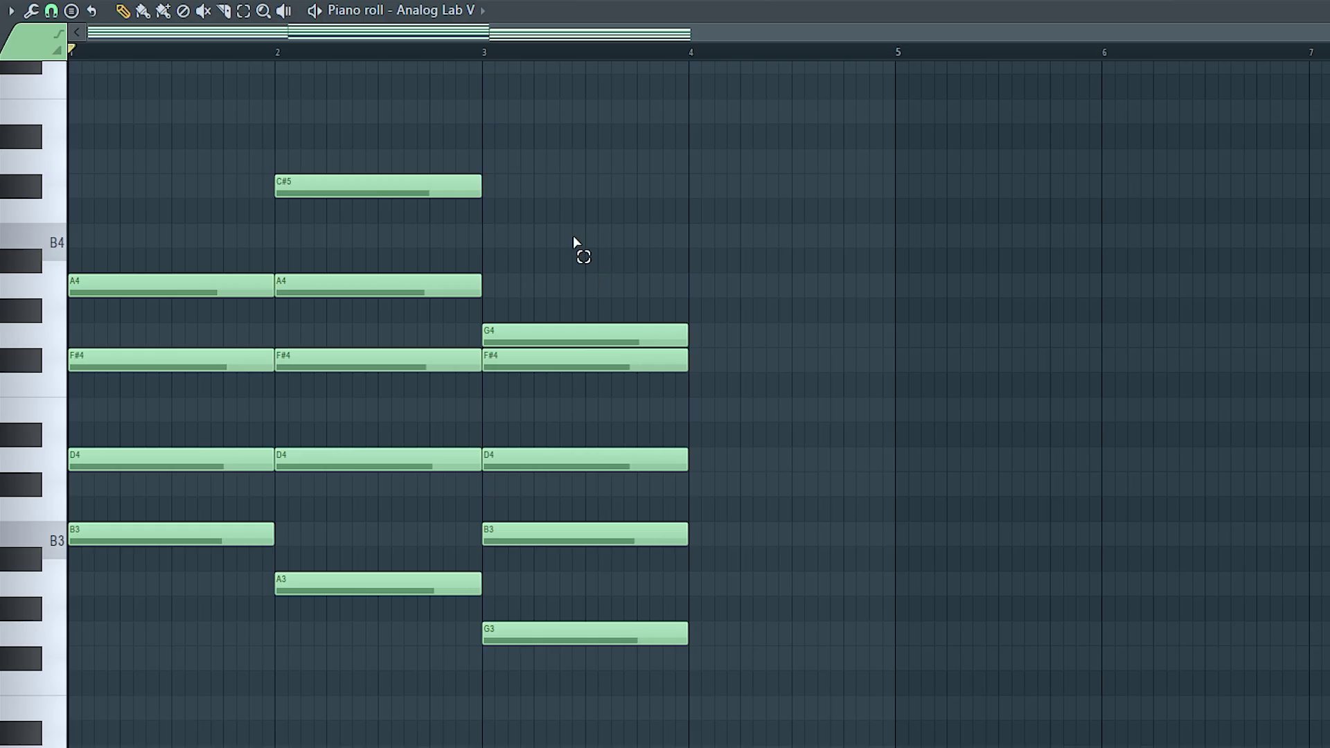
left_click_drag(630, 202, 705, 568)
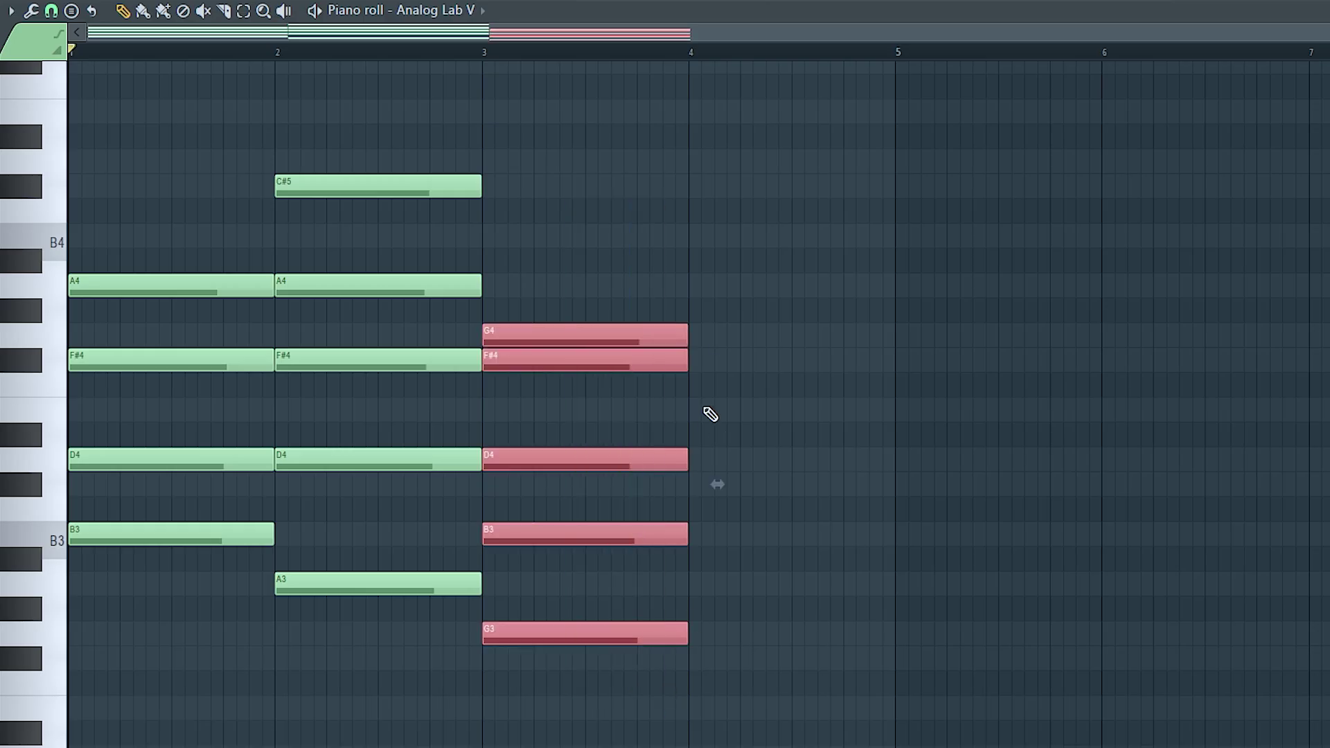
left_click_drag(690, 335, 898, 344)
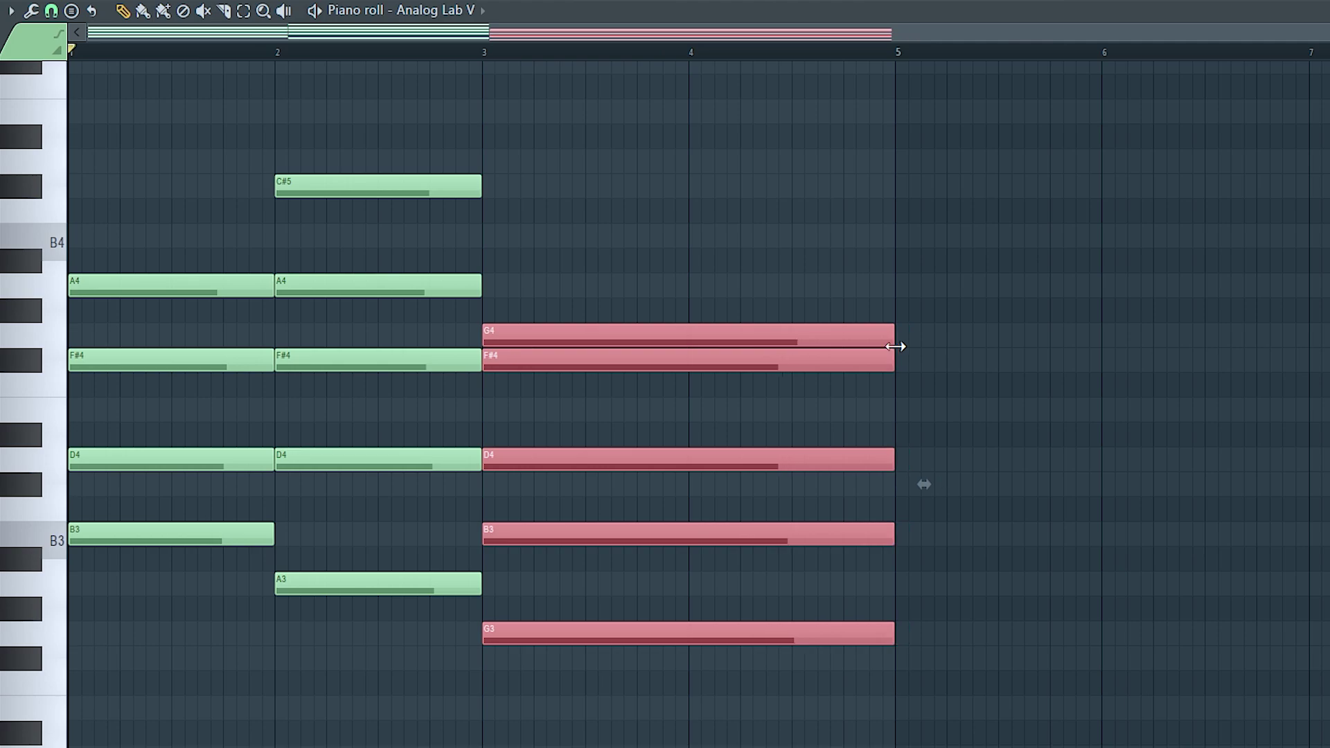
key("ctrl+d")
- Listen to each of the three chords in turn with the playback tool
key("y")
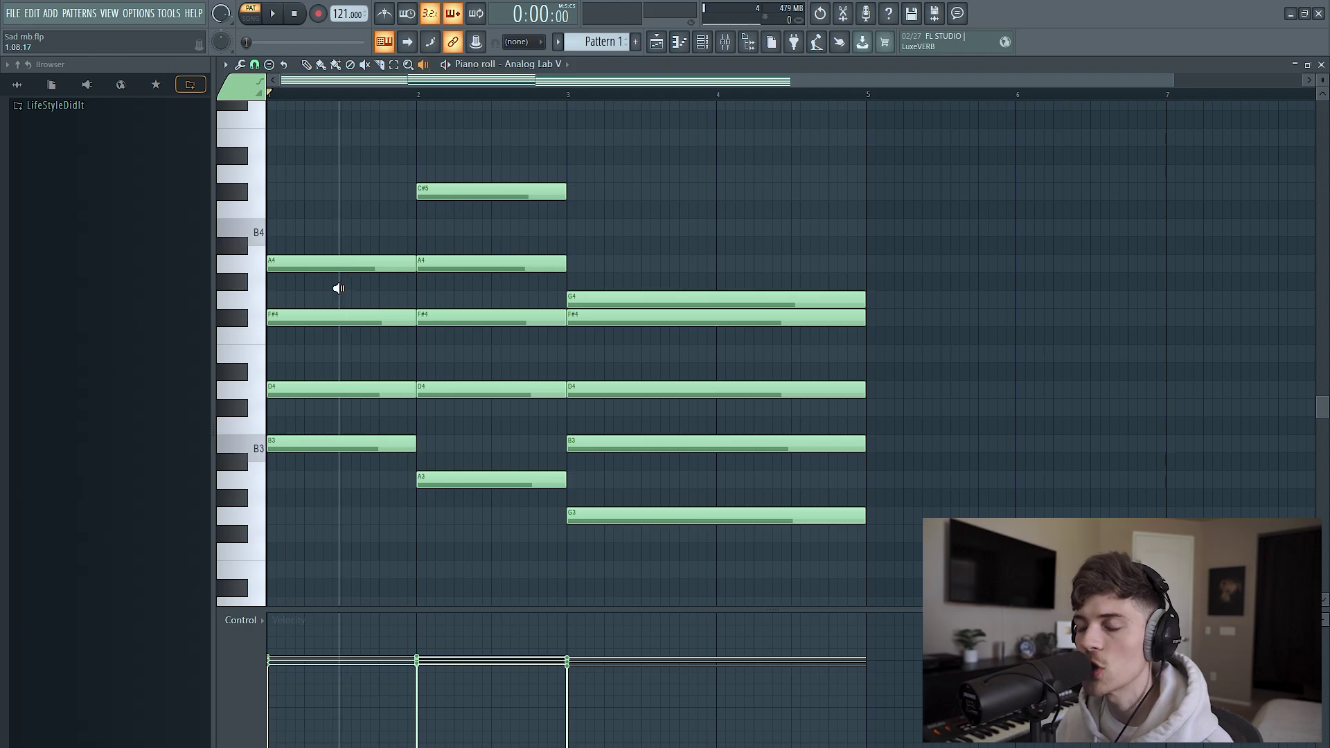
left_click(339, 288)
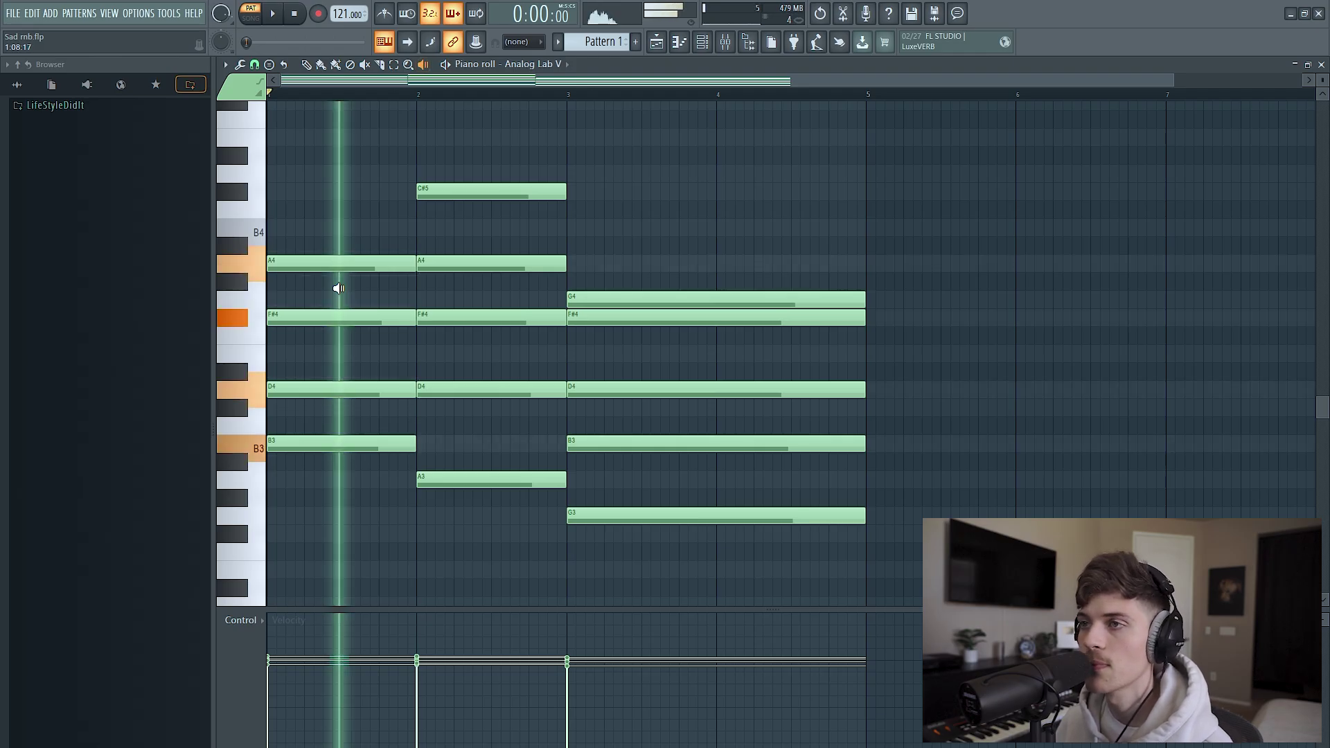
left_click(465, 316)
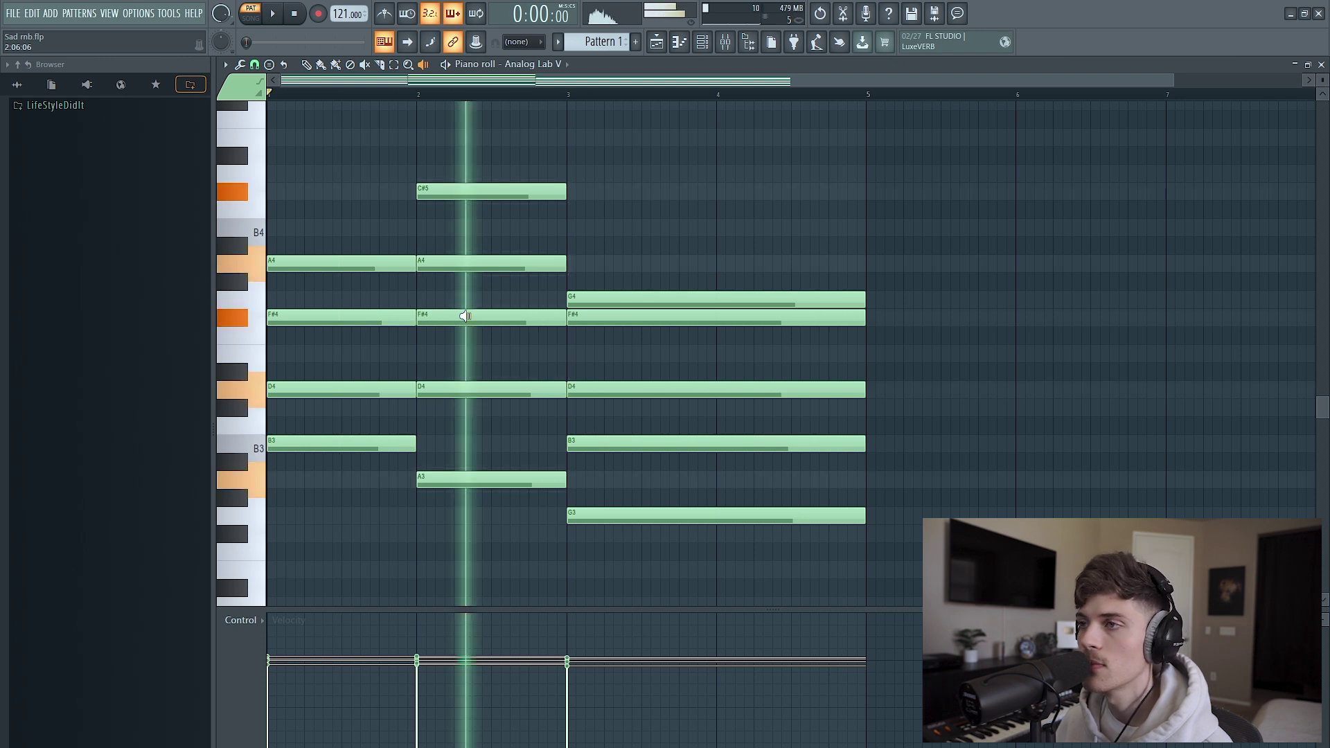
left_click(646, 368)
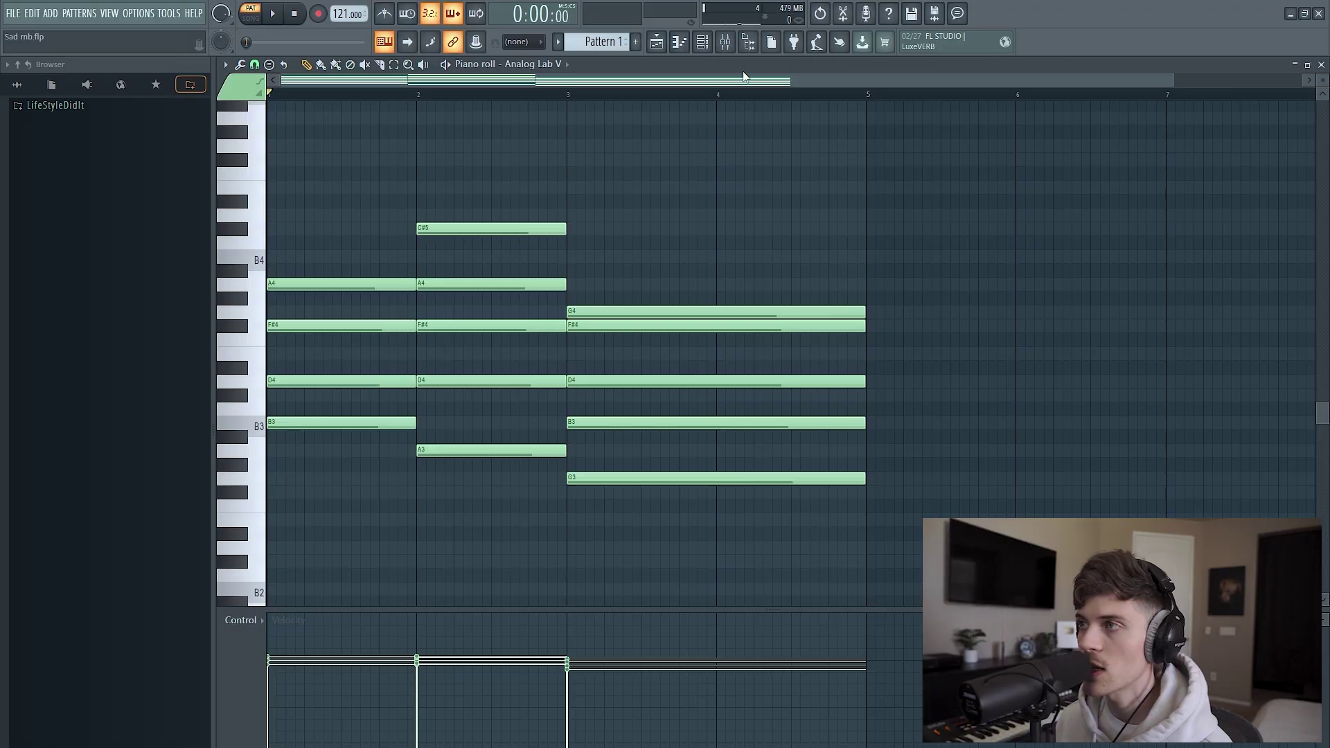
scroll(751, 94, "up", 4)
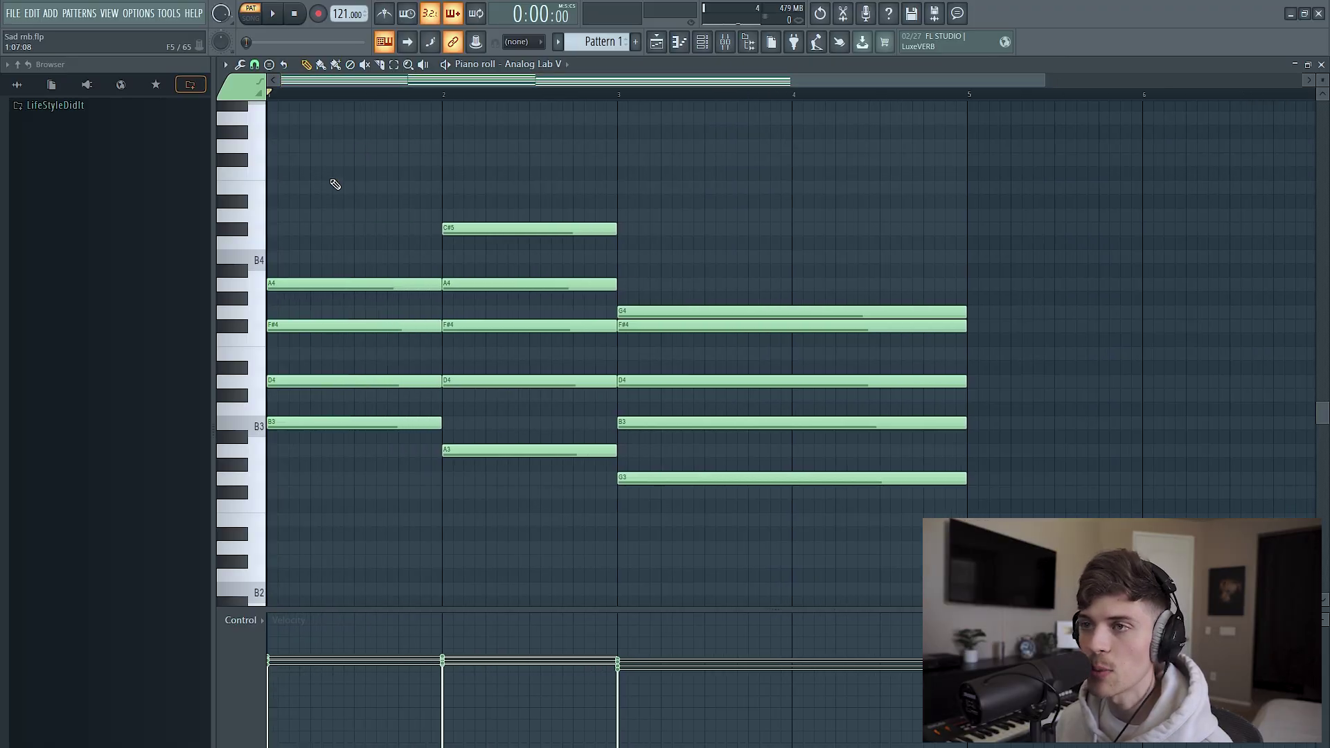
left_click(345, 422, "ctrl")
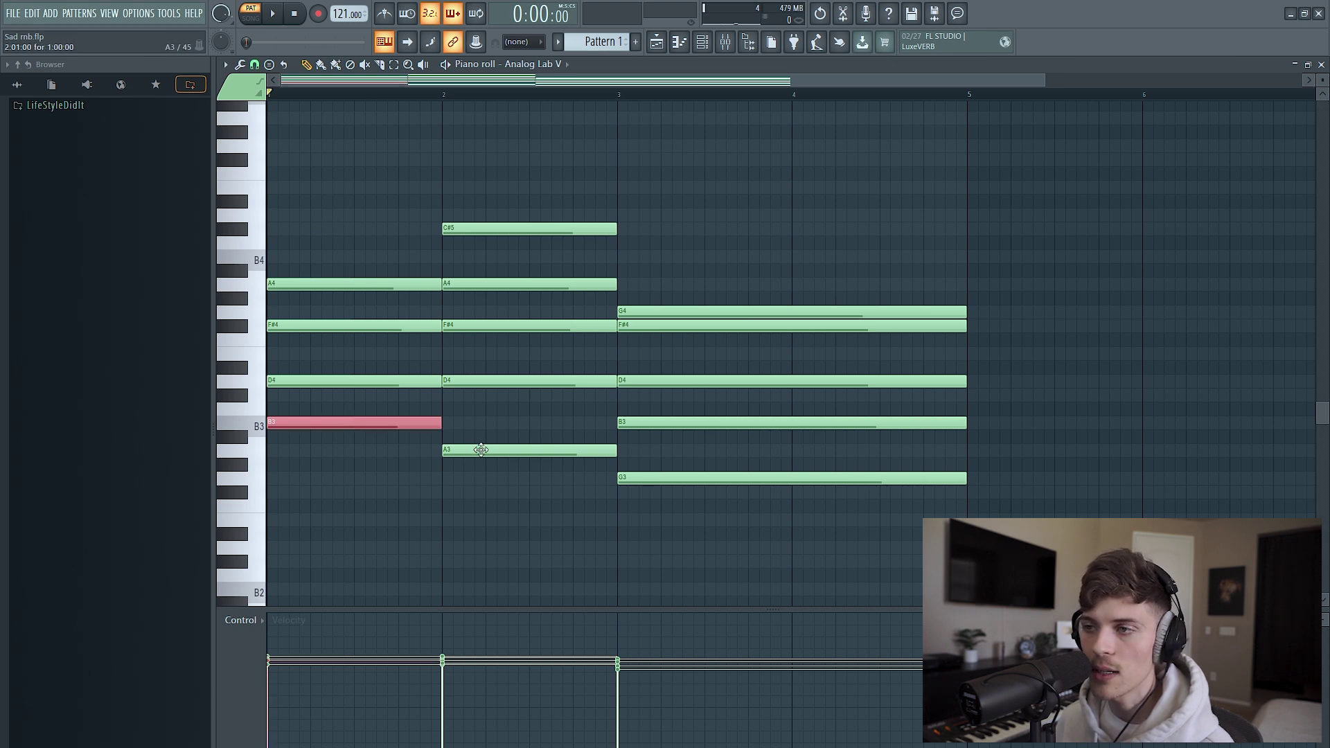
left_click(483, 450, "ctrl")
left_click(623, 476, "ctrl")
left_click(489, 499)
- Raise the first chord's D4, F#4 and A4 notes by one octave, leaving its B3 root in place
left_click_drag(356, 252, 426, 383)
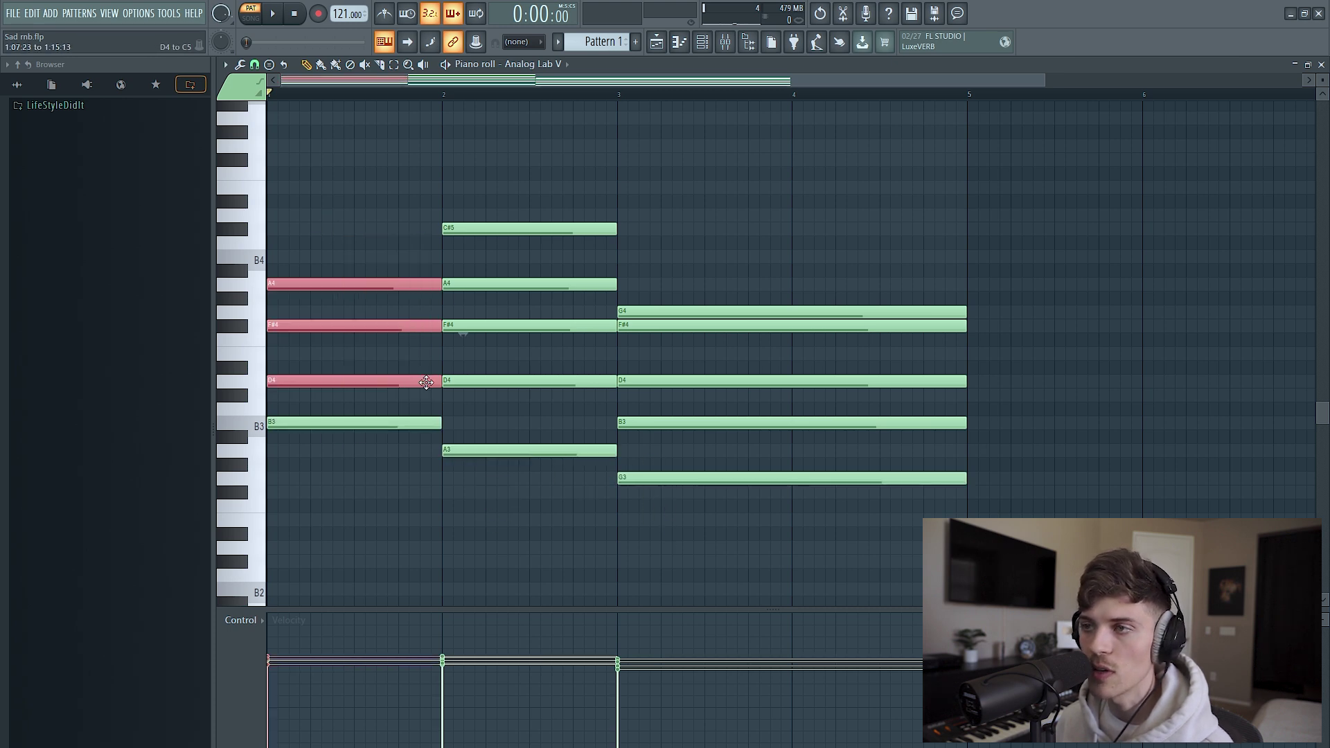
left_click(442, 153)
left_click_drag(331, 223, 361, 408)
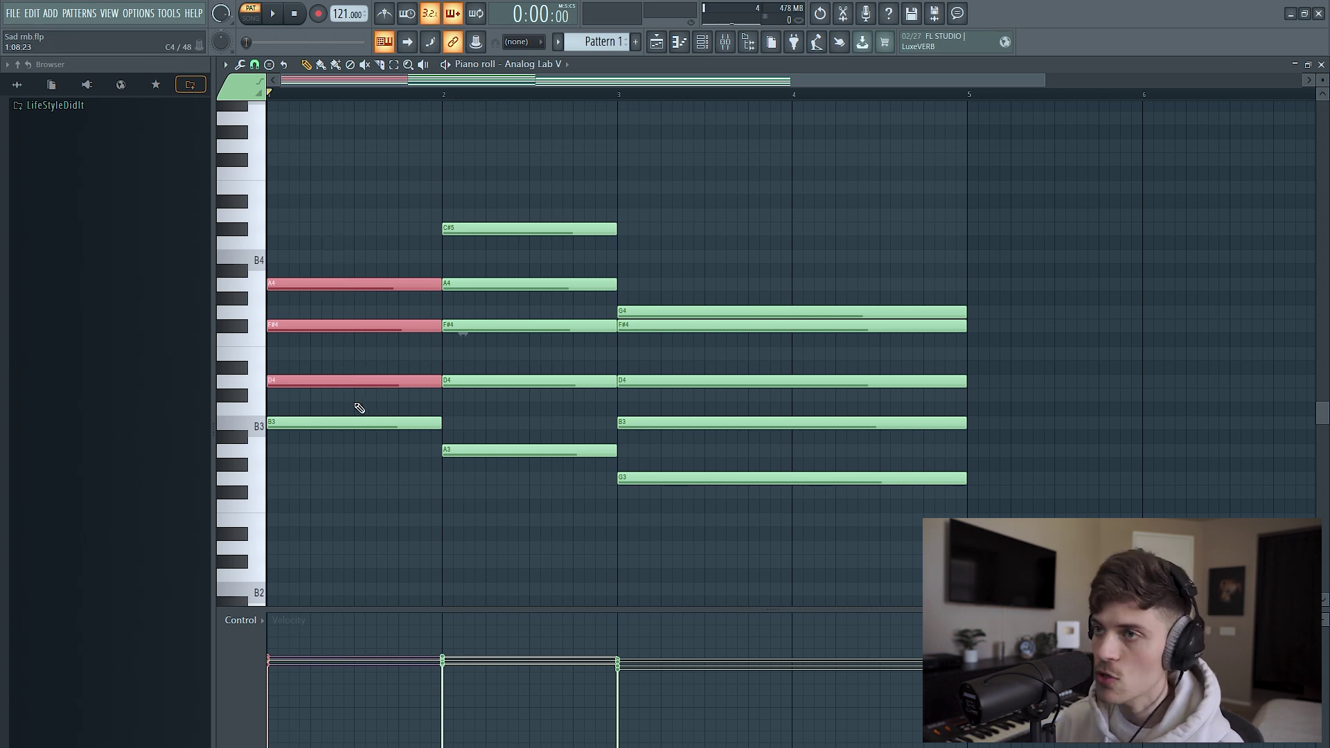
key("ctrl+Up")
key("ctrl+d")
scroll(484, 447, "up", 1)
- Raise the second chord's D4, A4 and C#5 notes by one octave, leaving its A3 and F#4 in place
left_click(475, 421, "ctrl")
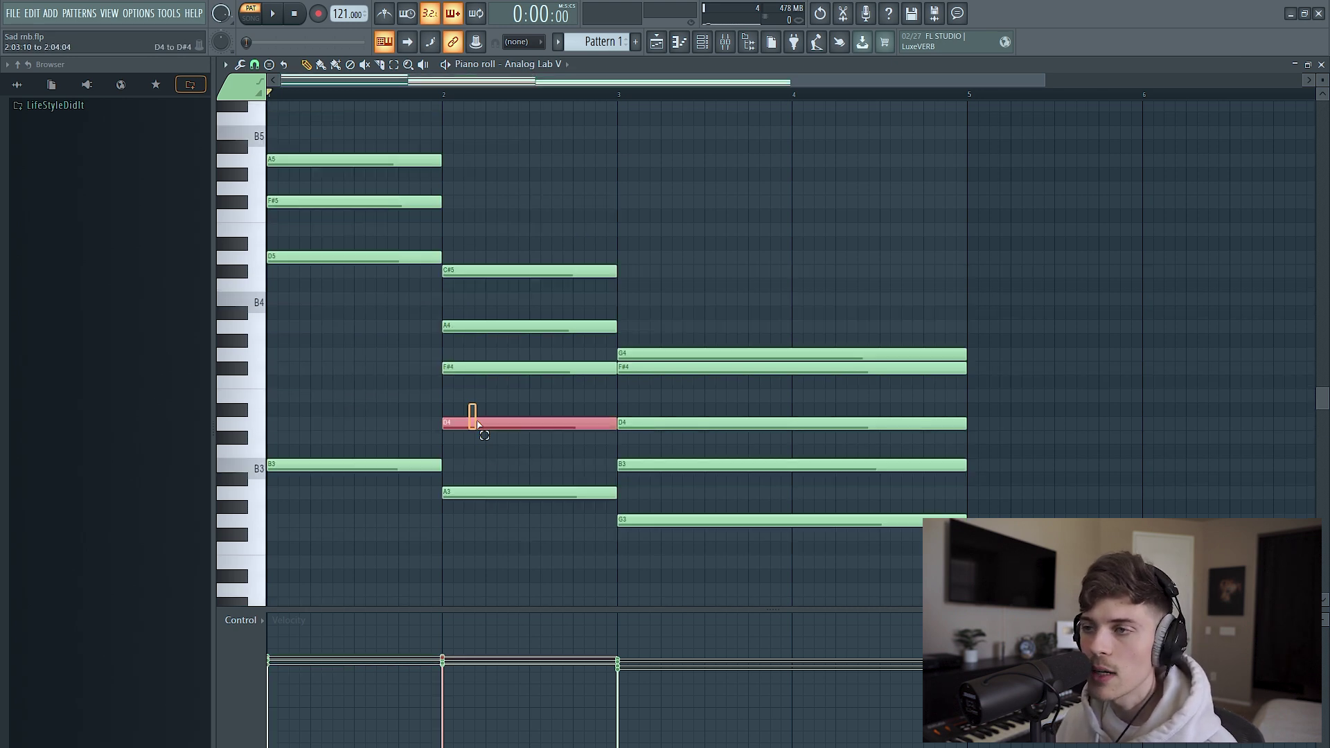
left_click(468, 324, "ctrl")
left_click(476, 270, "ctrl")
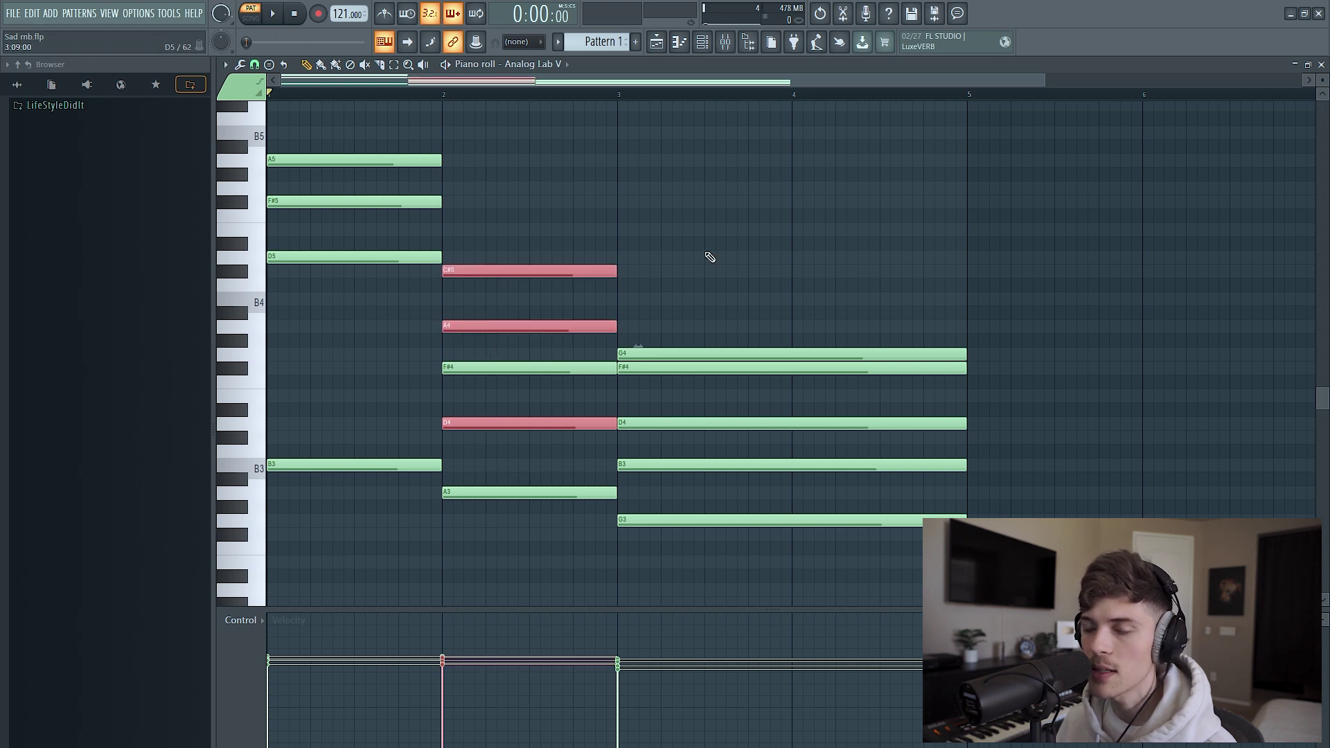
key("ctrl+Up")
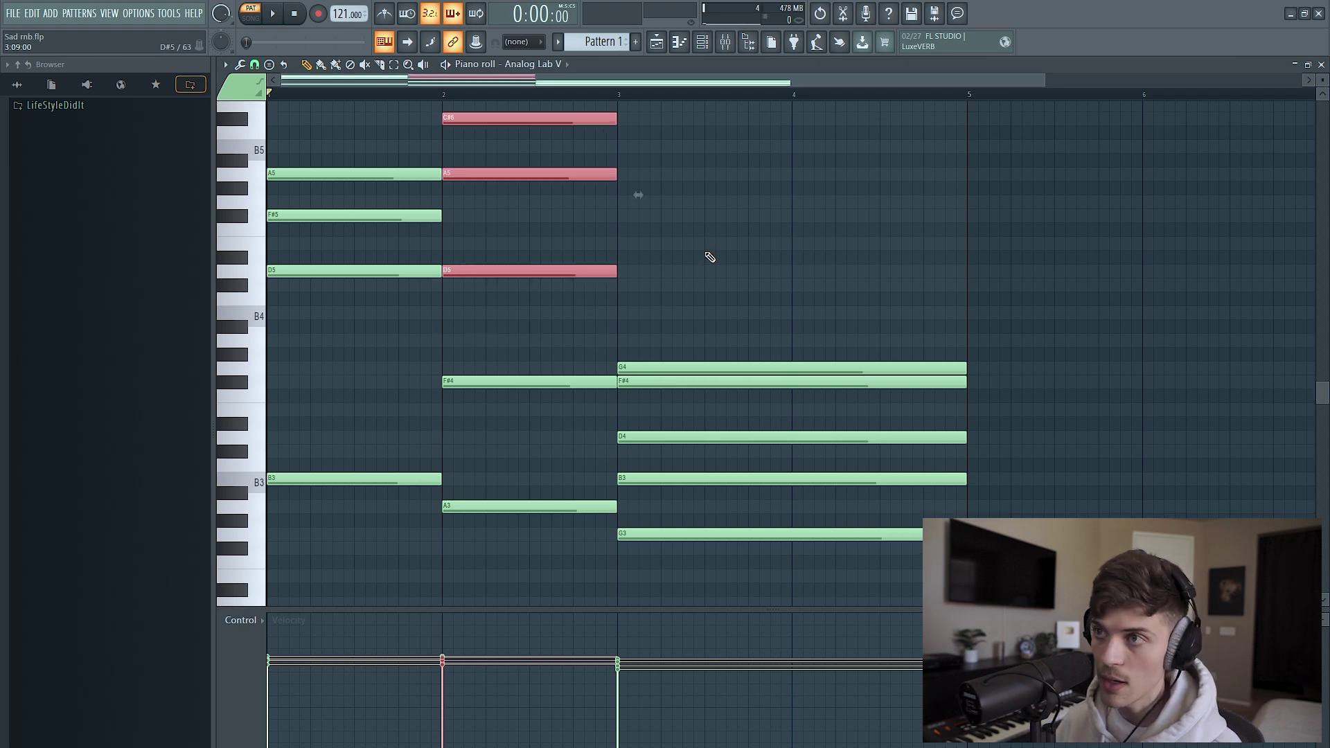
left_click(710, 257)
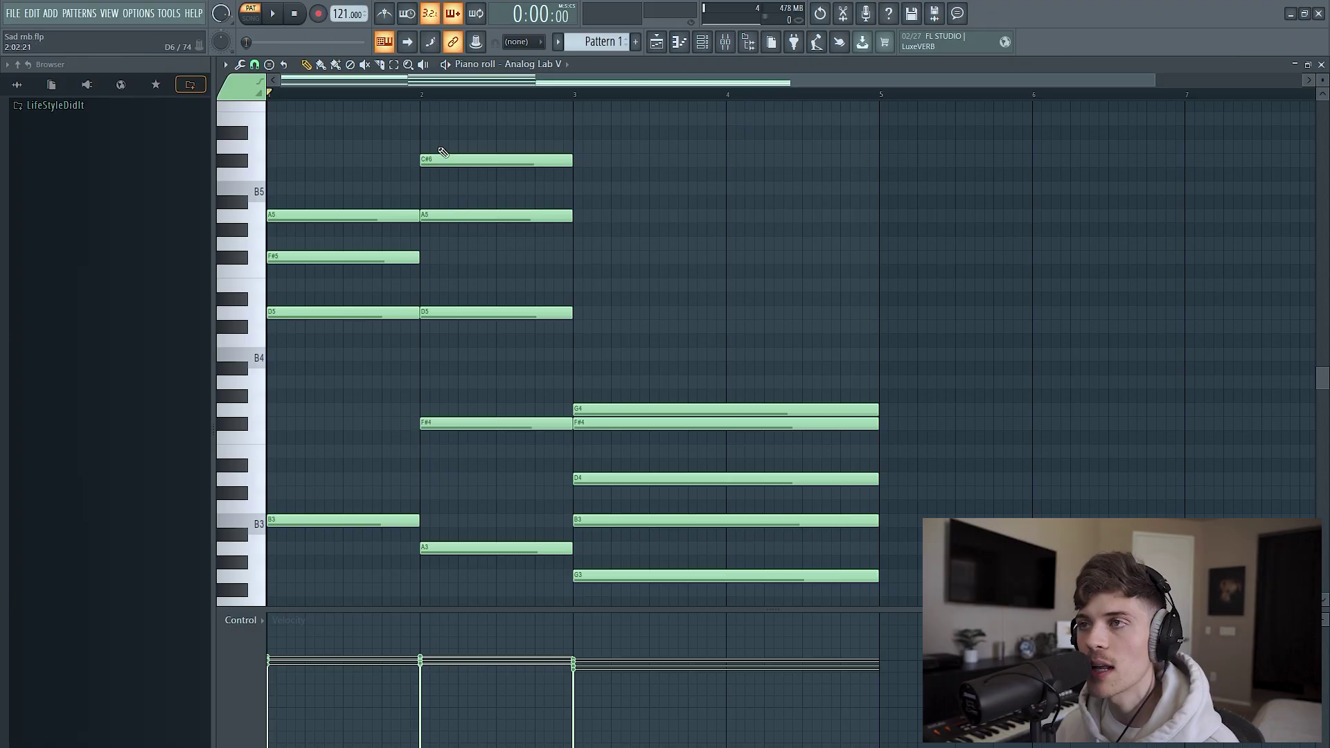
- Try the second chord's top note one octave lower at C#5 and move it back up to C#6
left_click_drag(443, 153, 460, 176)
key("ctrl+Down")
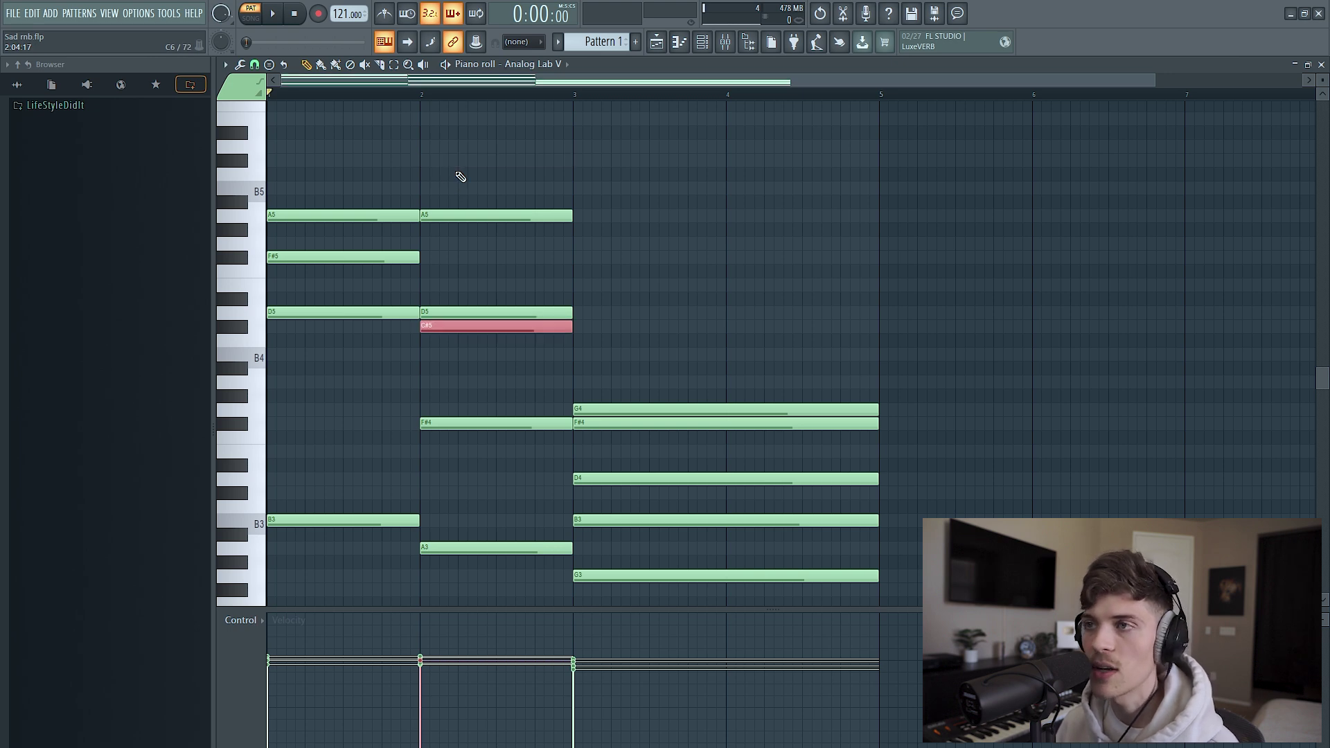
key("ctrl+Up")
left_click(354, 195)
left_click_drag(328, 207, 348, 269)
left_click_drag(430, 151, 490, 229)
left_click(484, 286)
left_click_drag(350, 506, 463, 578)
left_click(443, 526)
left_click(488, 511)
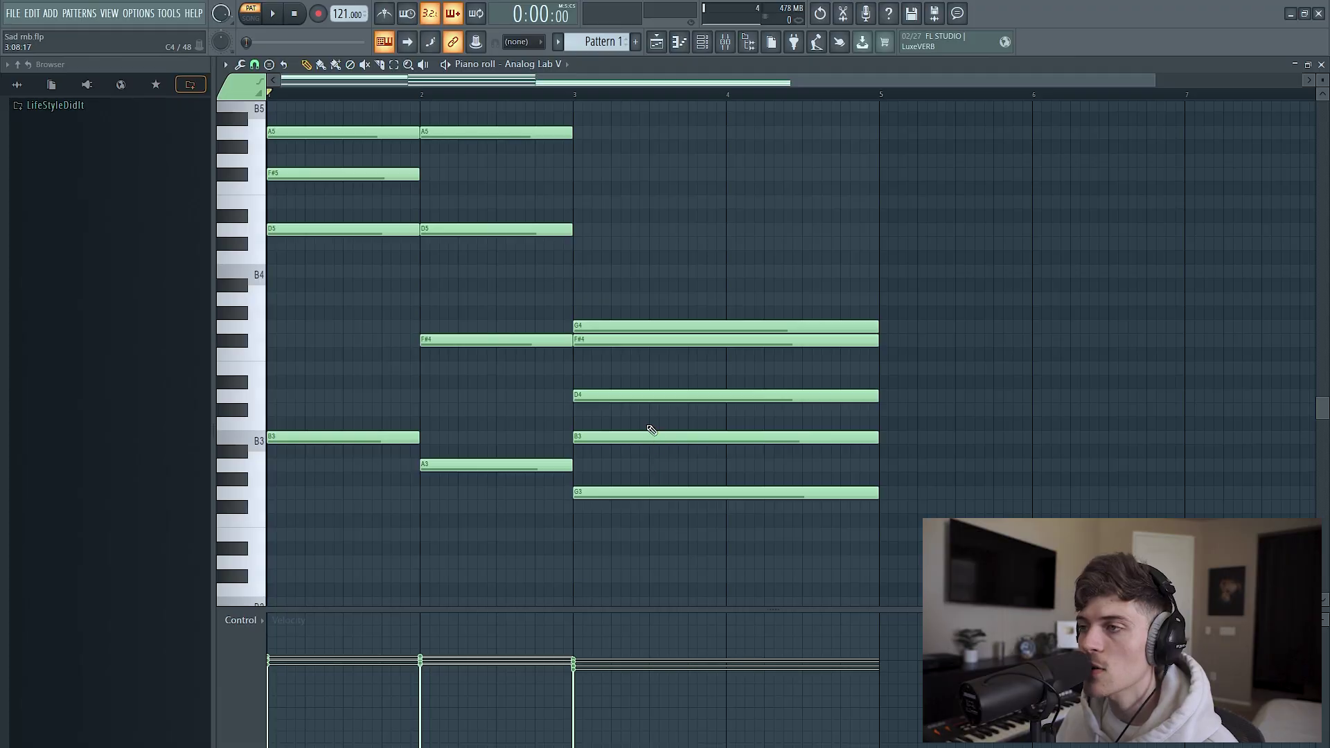
- Raise the third chord's B3, G4 and D4 notes by one octave, leaving its G3 and F#4 in place
left_click_drag(651, 429, 665, 452)
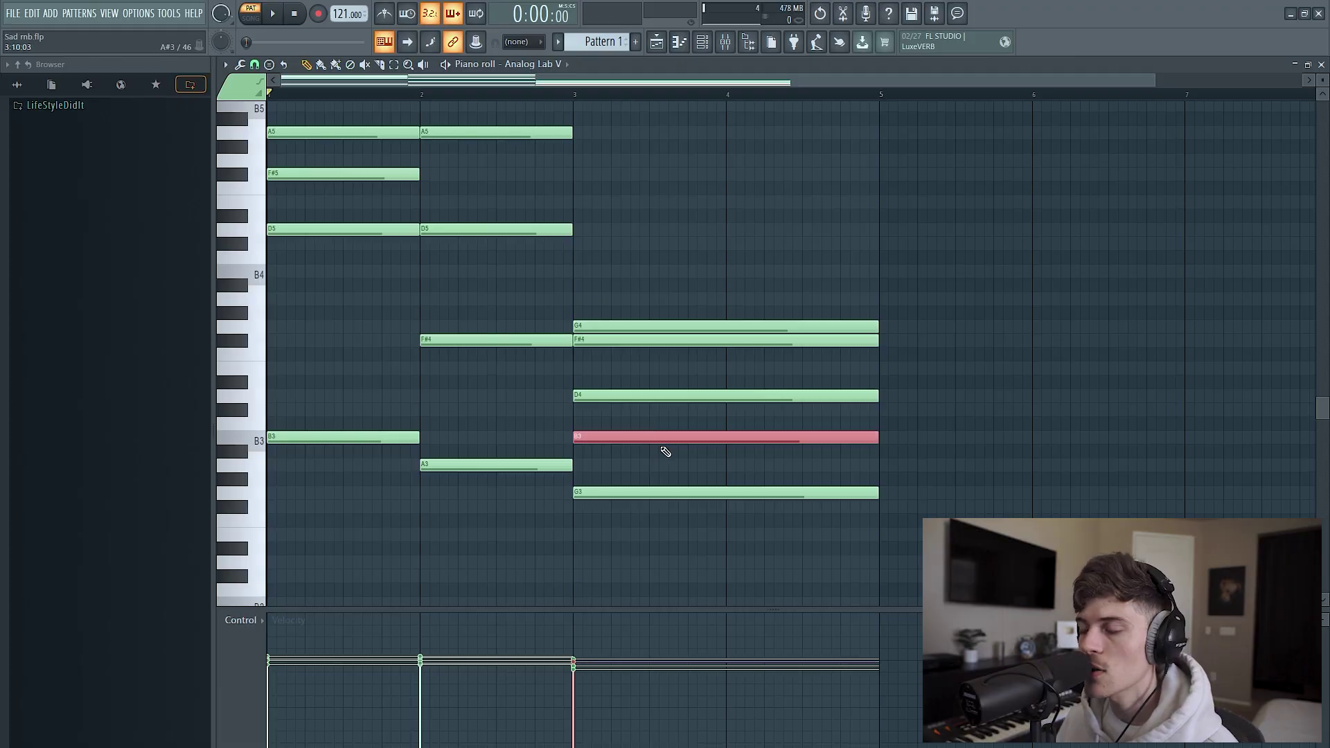
key("ctrl+Up")
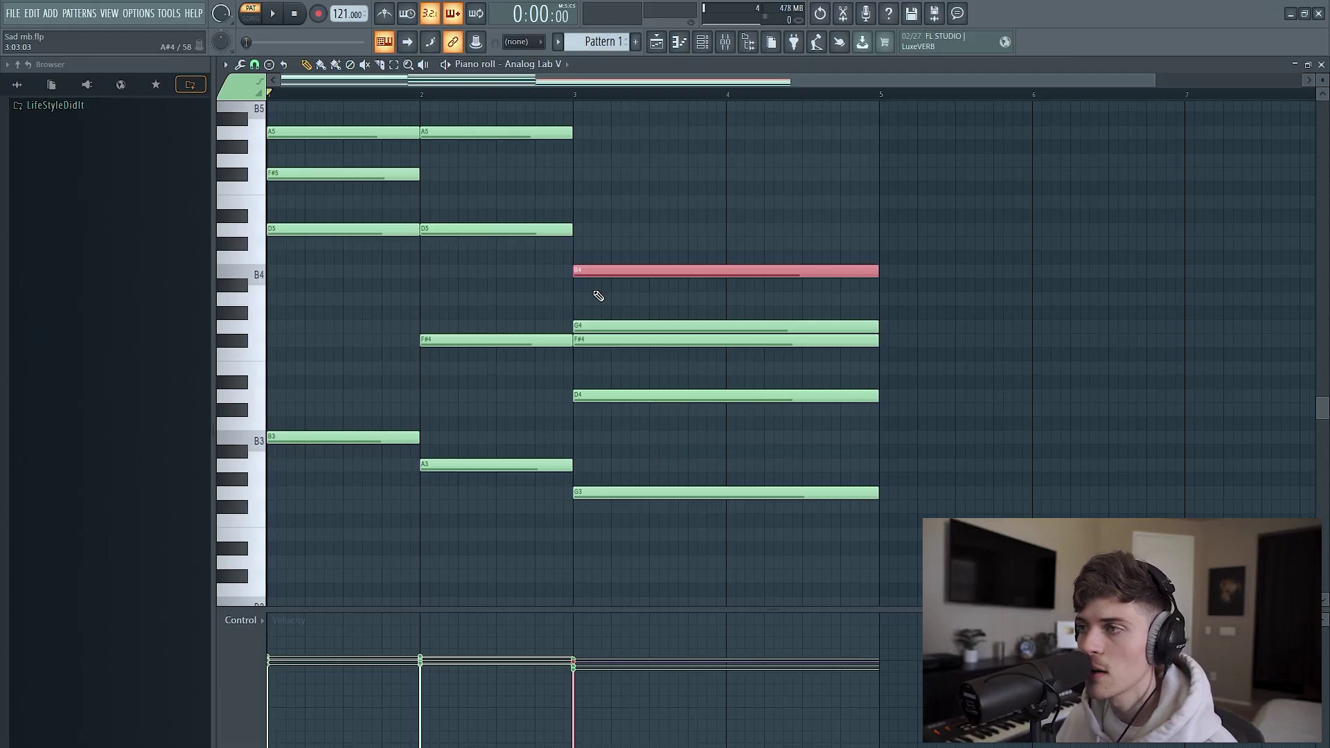
left_click(602, 325)
key("ctrl+Up")
left_click(623, 395)
key("ctrl+Up")
- Raise the third chord's B4 note one more octave to B5 and listen to the chord
left_click_drag(501, 214, 613, 247)
left_click_drag(347, 216, 644, 247)
left_click(632, 201, "ctrl")
scroll(632, 201, "up", 2)
scroll(632, 201, "down", 1, "ctrl")
left_click(547, 350)
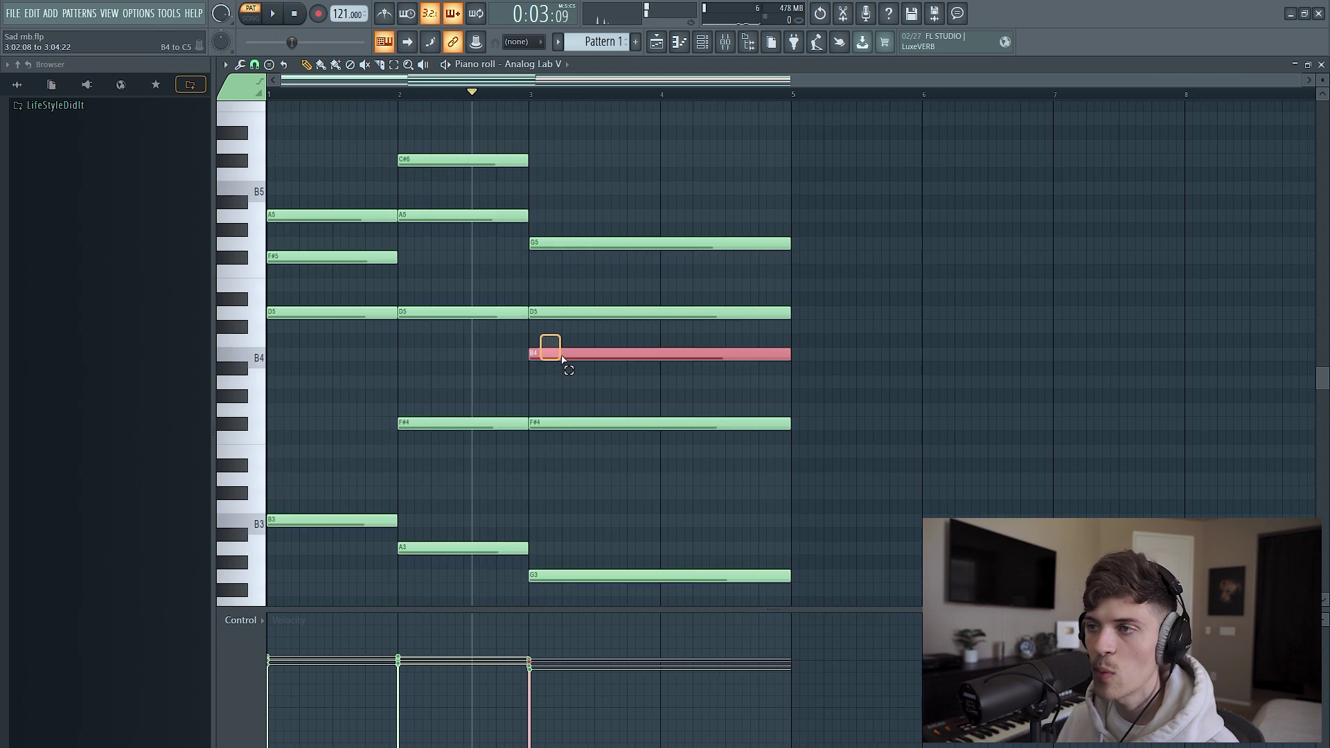
key("ctrl+Up")
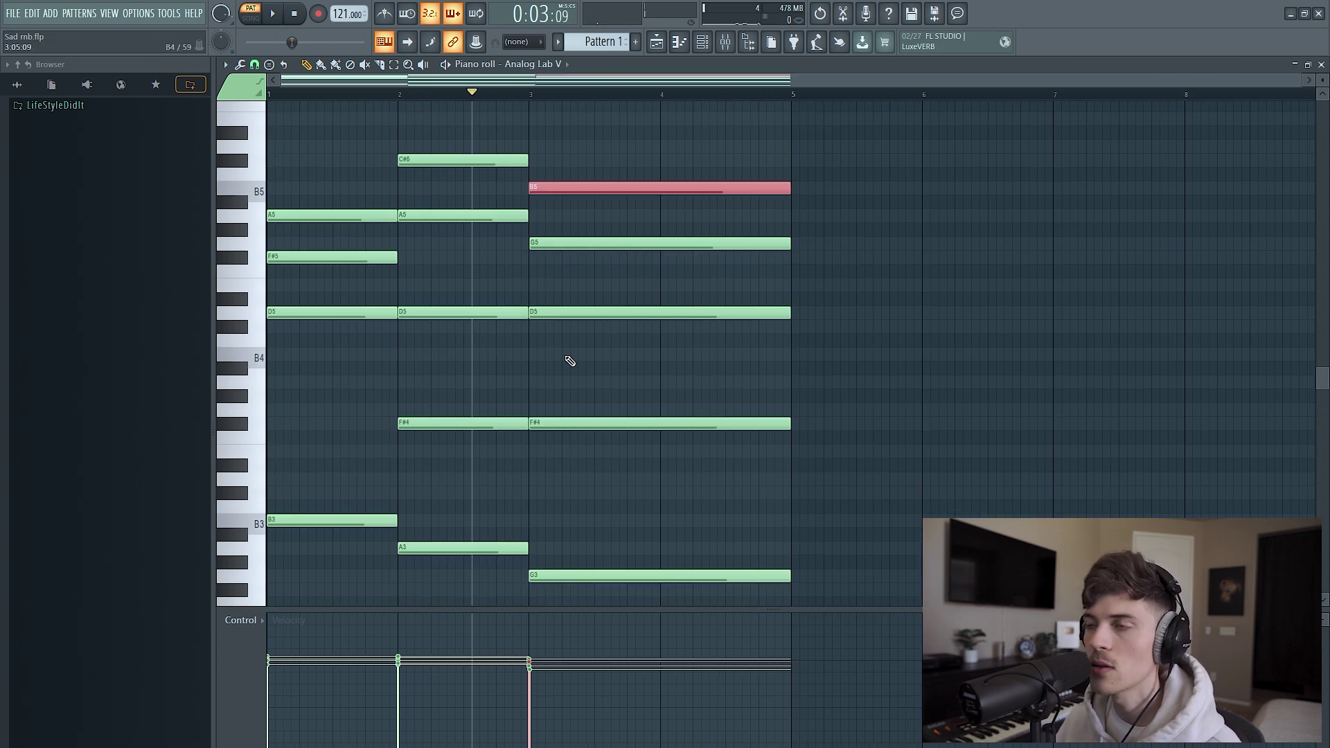
key("space")
left_click(568, 360)
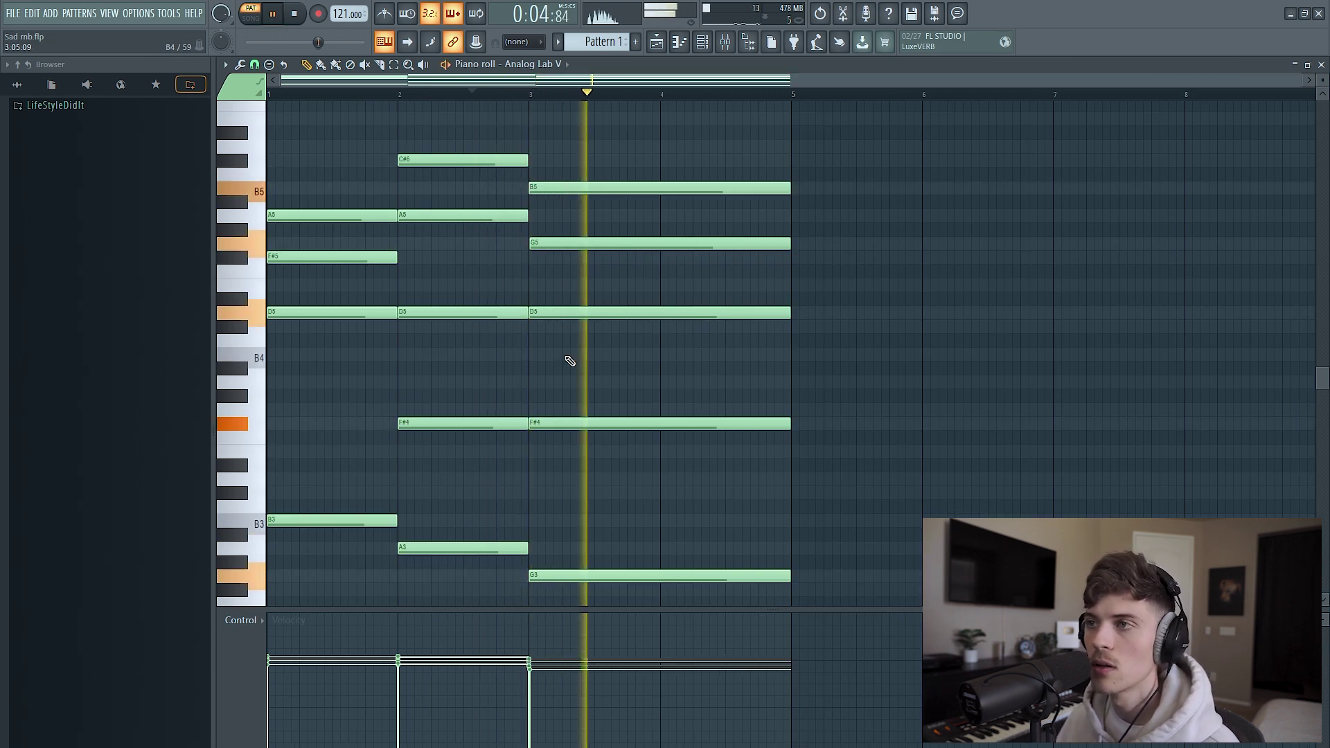
key("space")
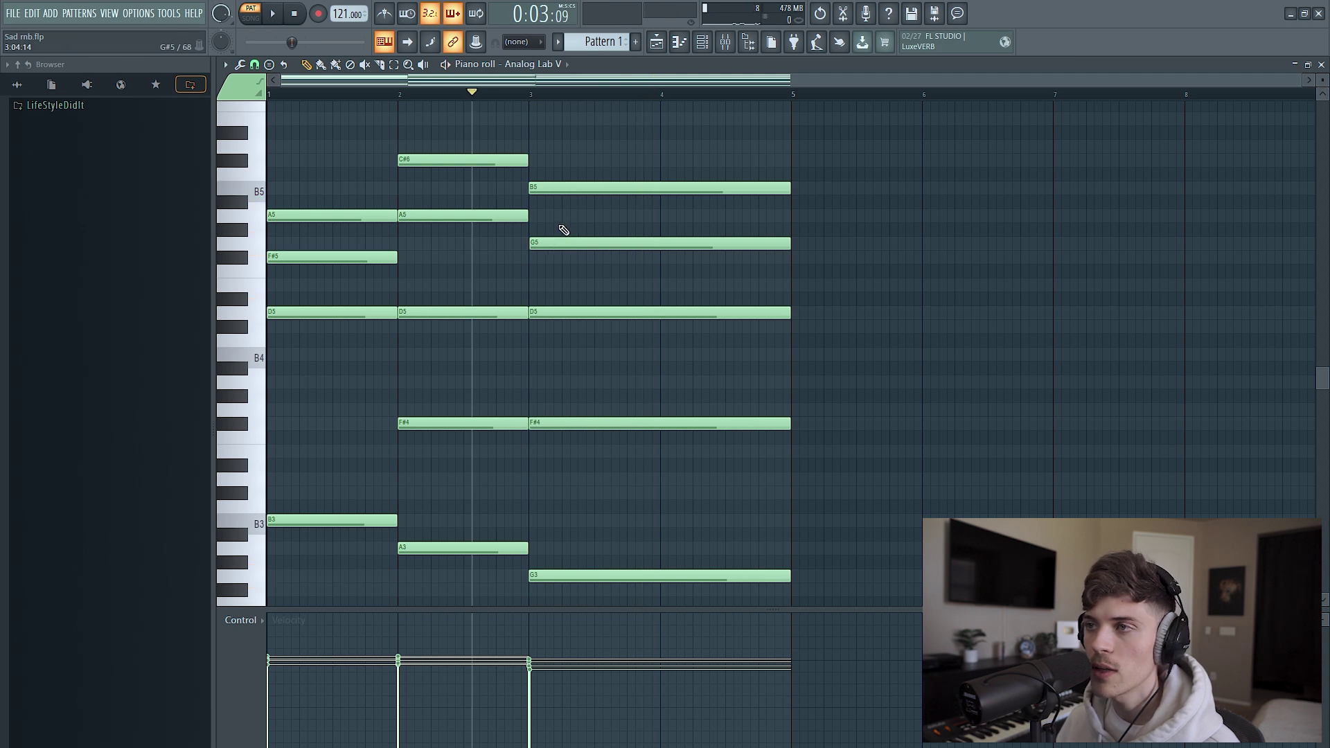
- Lower the velocity of the third chord's G5 note slightly
left_click(571, 243)
scroll(599, 270, "down", 4, "alt")
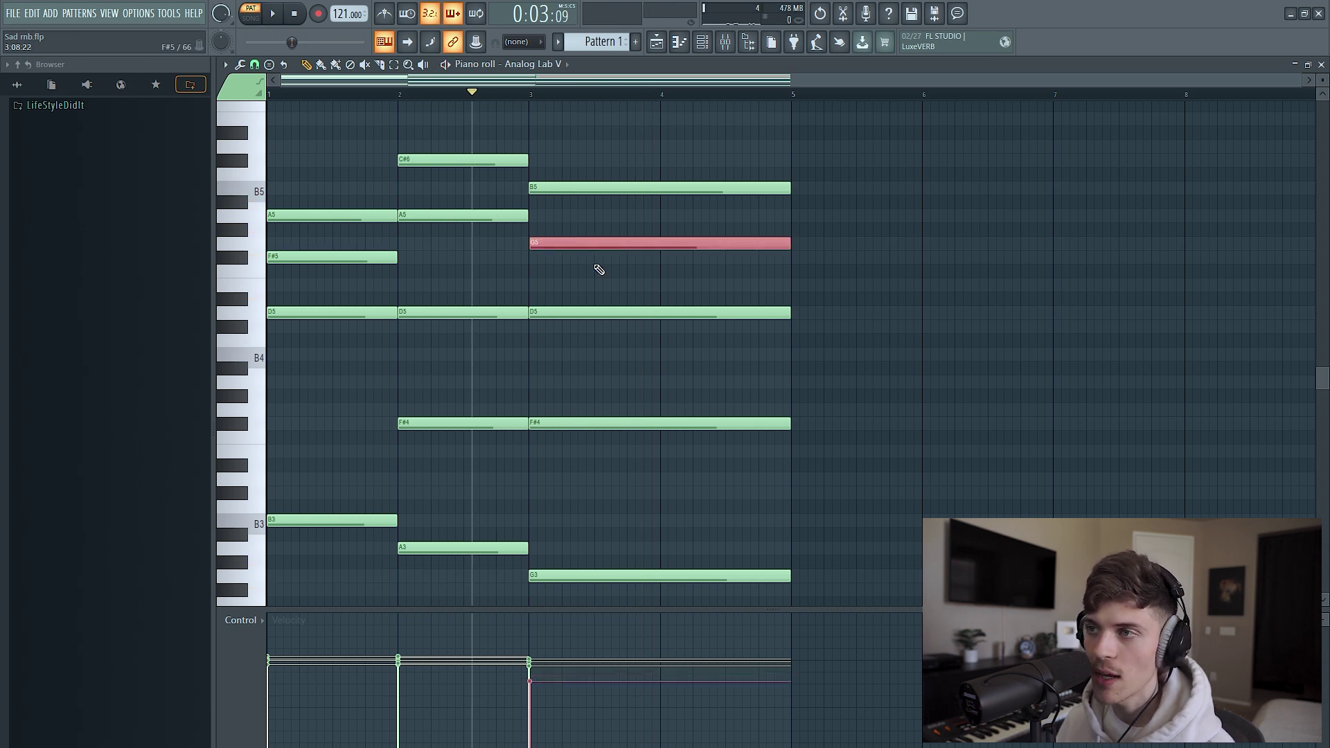
scroll(599, 270, "down", 2, "alt")
left_click(599, 270)
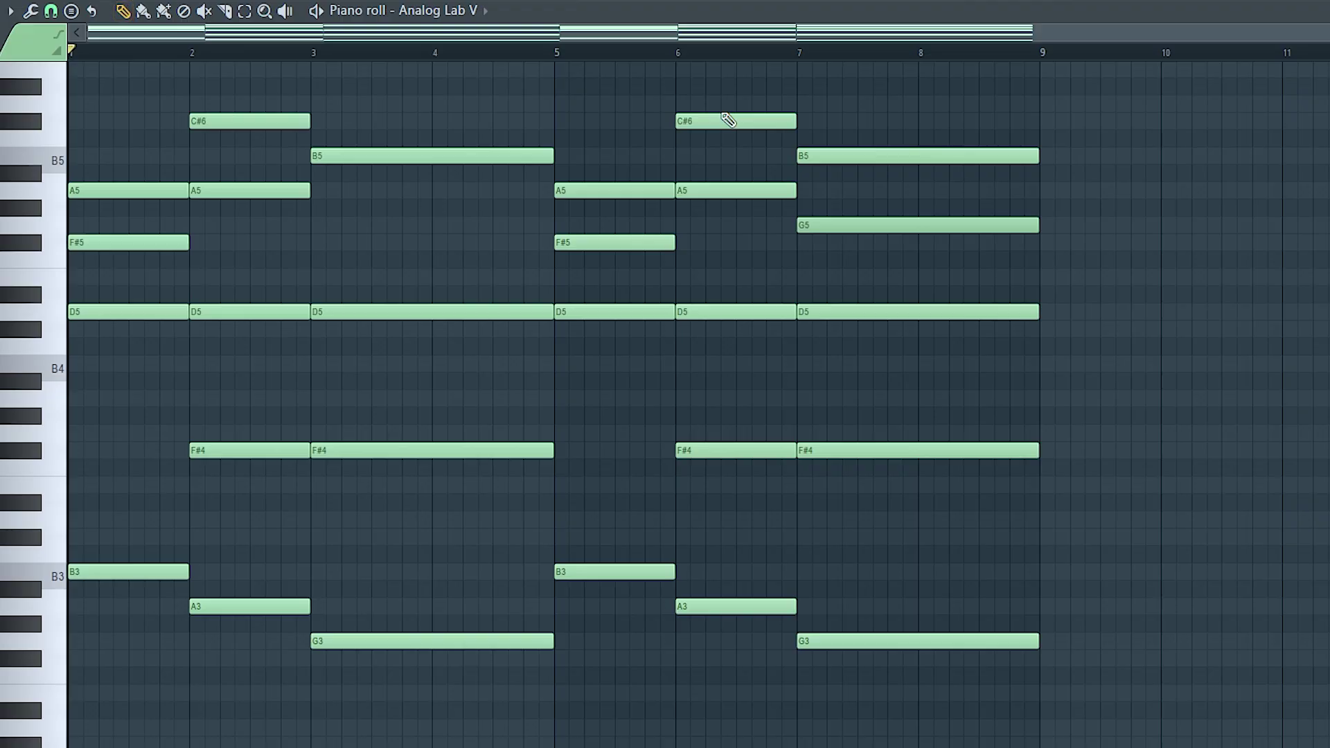
- Lower the C#6 note of the repeated second chord in bar 6 to C#5 and audition the chords
left_click_drag(726, 126, 723, 167)
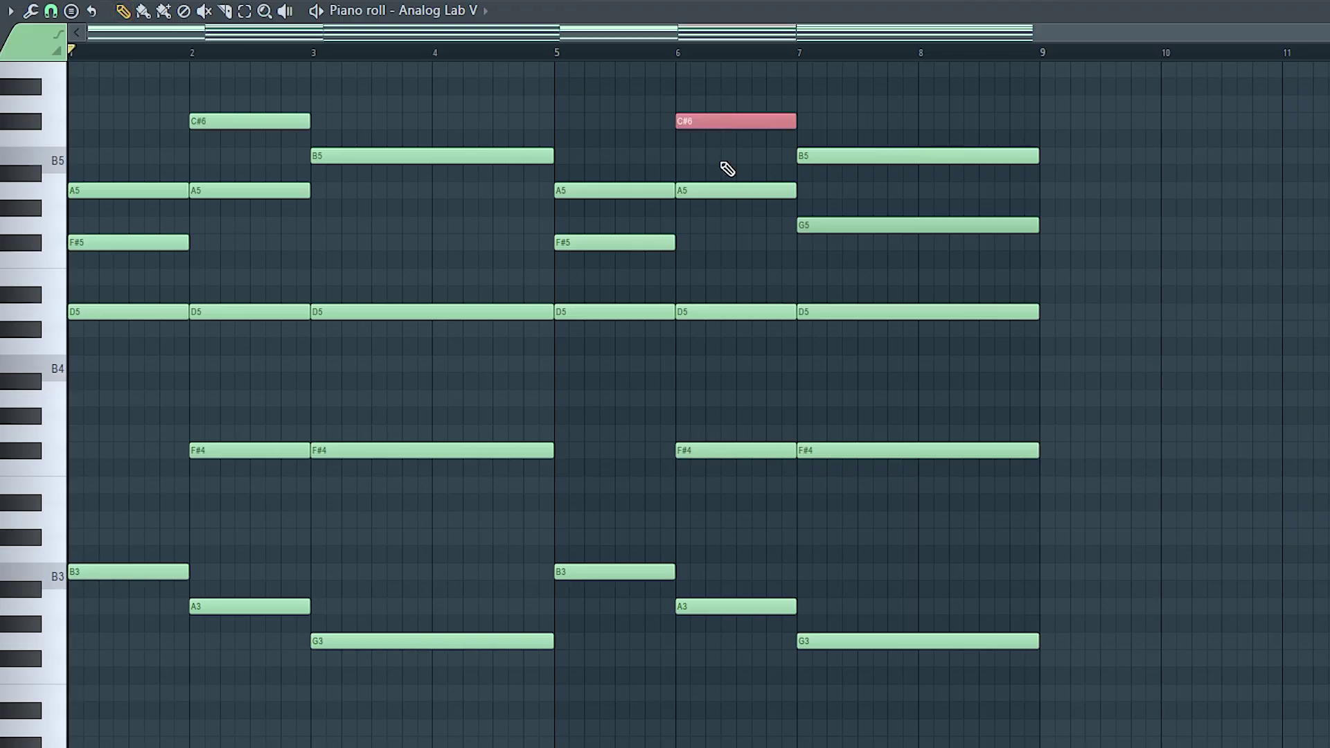
key("ctrl+Down")
left_click(284, 10)
mouse_move(575, 332)
left_mouse_down()
mouse_move(633, 330)
mouse_move(896, 404)
left_mouse_up()
key("p")
- Lower the B5 note of the repeated third chord in bar 7 to B4 and audition the chords
left_click(857, 154)
key("ctrl+Down")
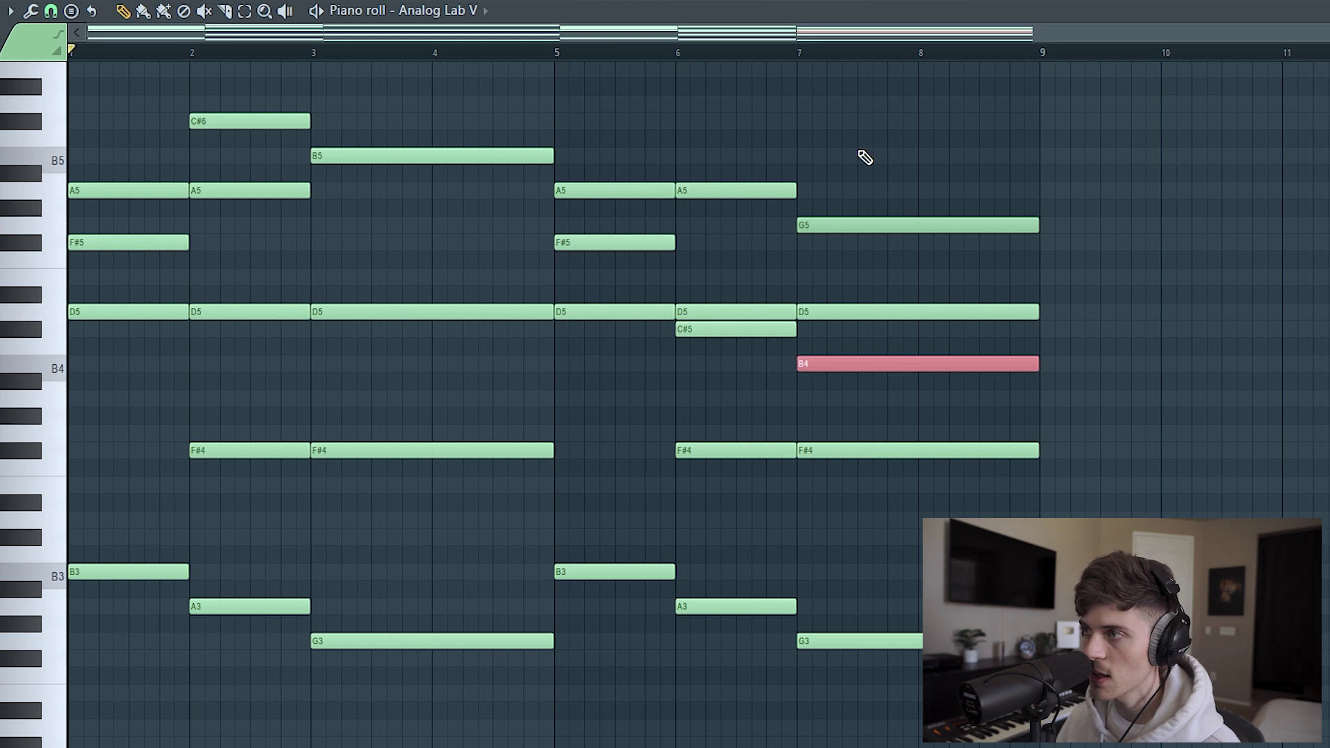
left_click(284, 10)
left_click_drag(594, 311, 828, 359)
left_click(122, 11)
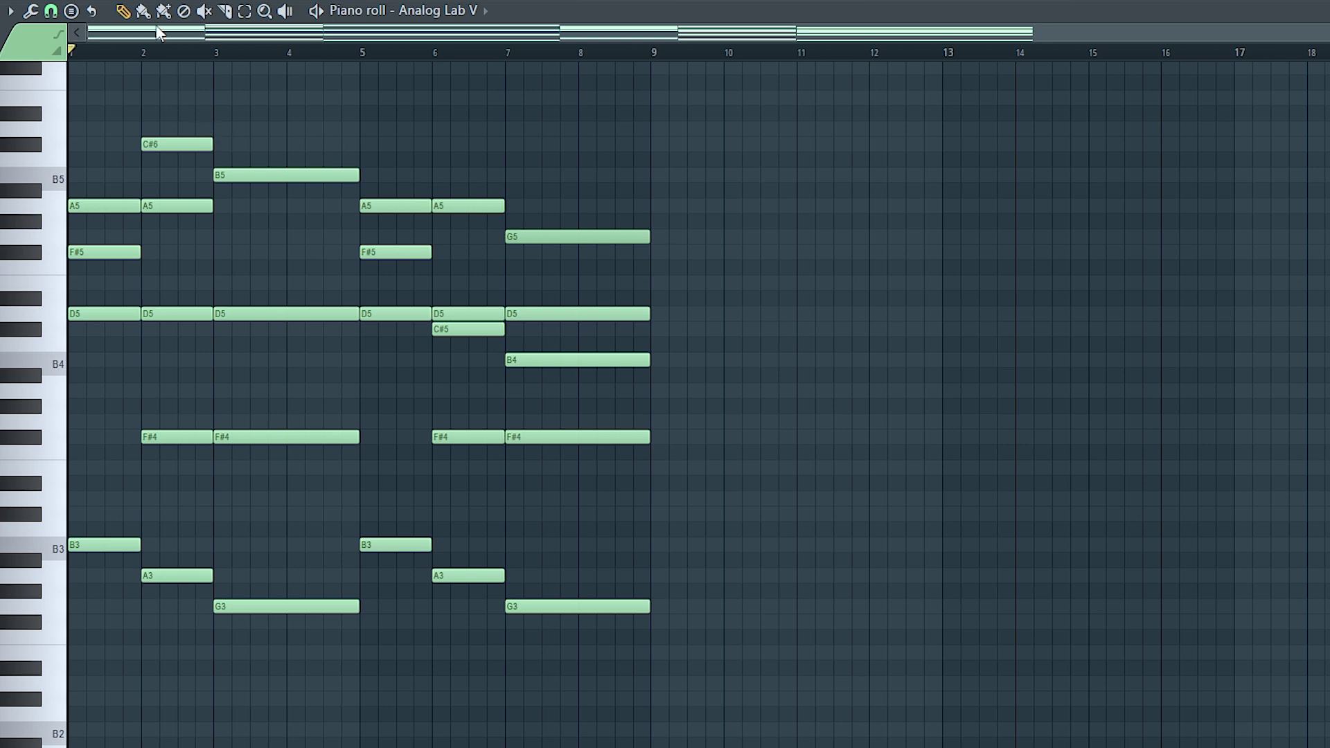
- Stretch all notes of the progression to double their length so it fills 16 bars
key("ctrl+a")
left_click_drag(680, 375, 1261, 442)
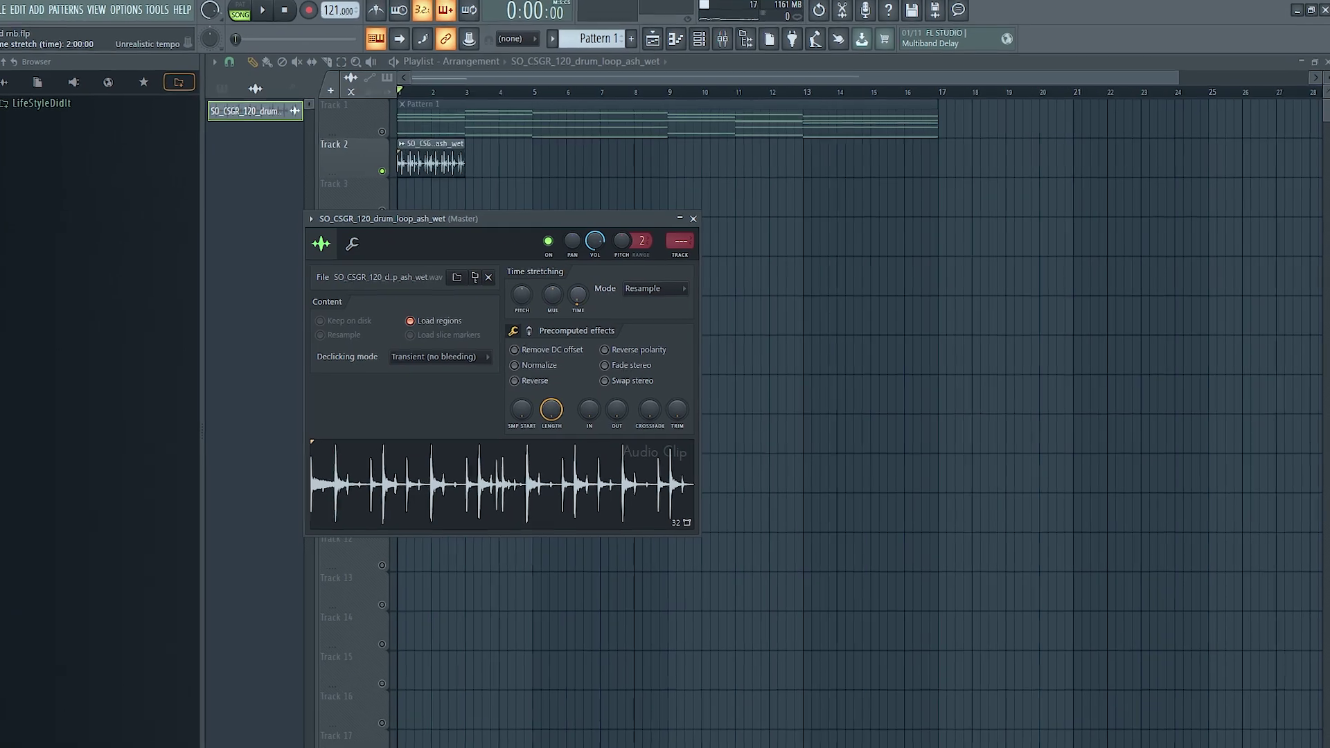
- Set the drum loop's time-stretching mode to Stretch Pro
left_click(601, 294)
left_click(613, 353)
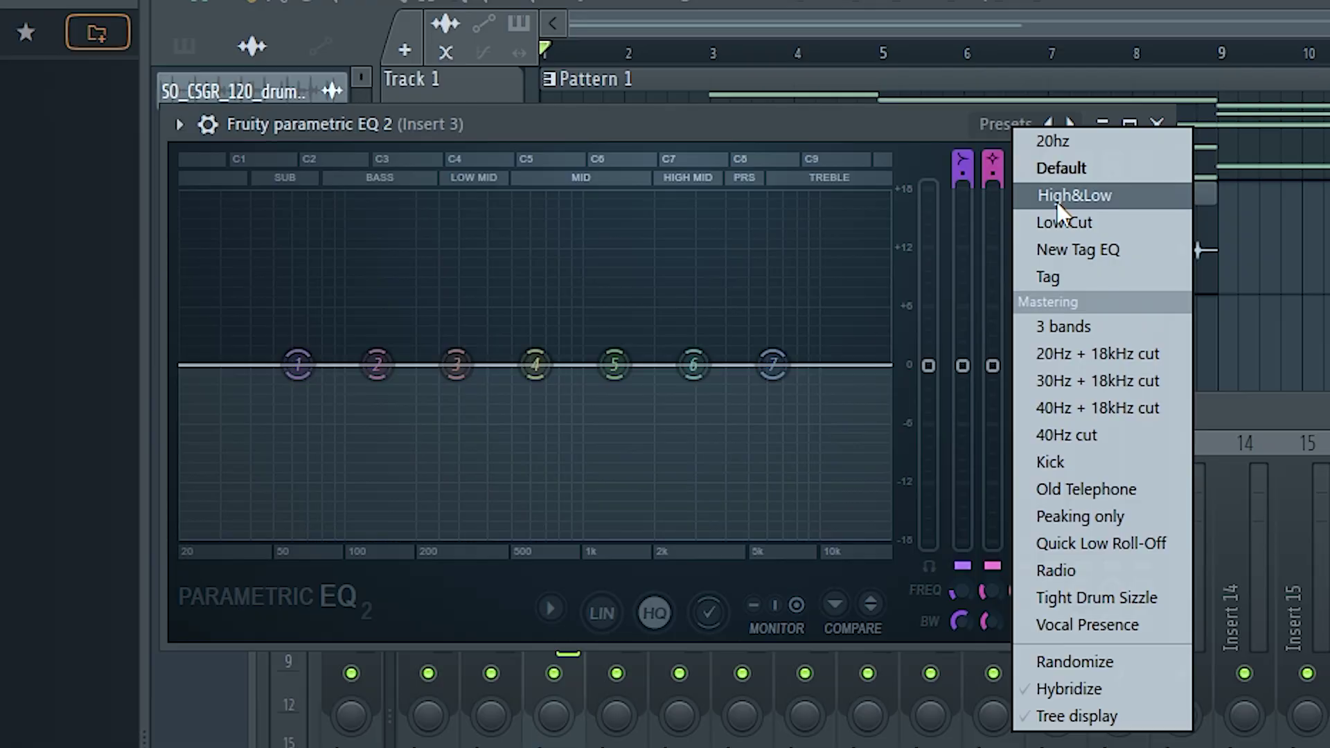
- Apply the High&Low preset with a raised low cut to Insert 3's EQ, and fine-tune its reverb's HighCut and Mix
left_click(1057, 197)
left_click_drag(184, 368, 393, 364)
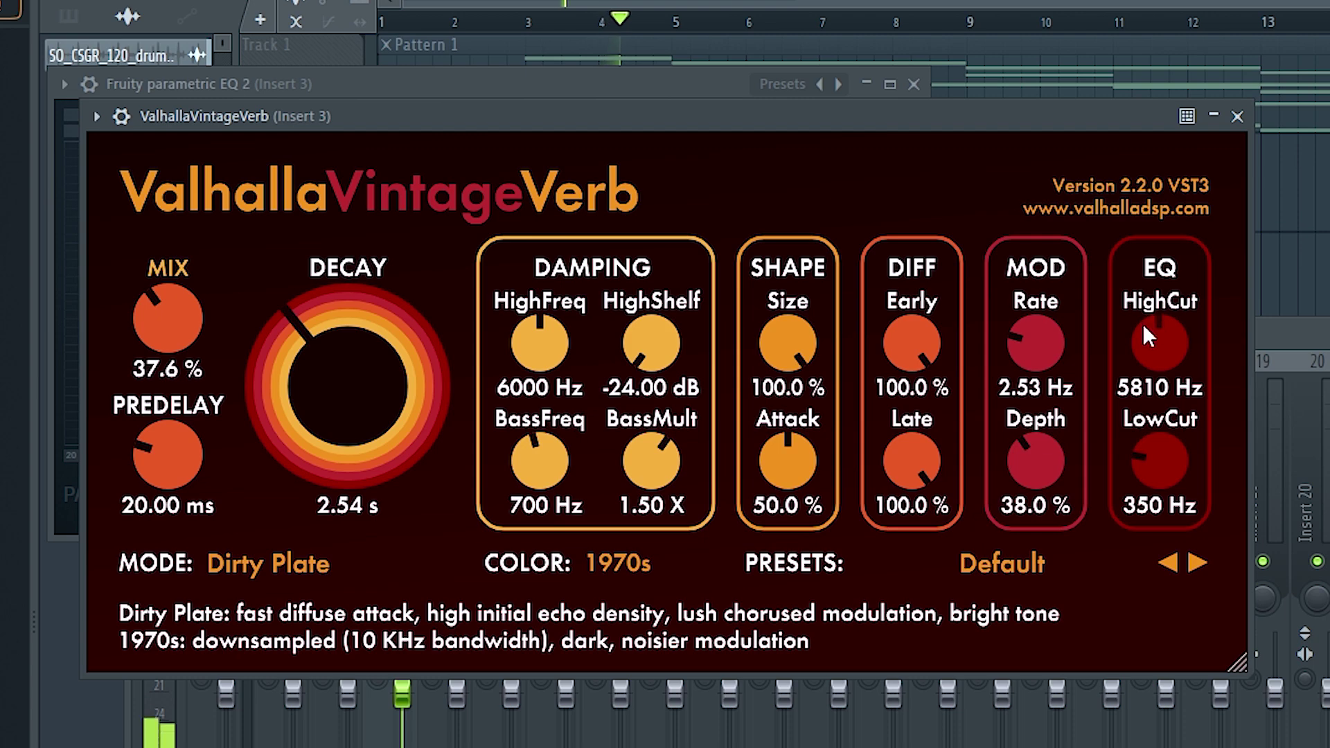
left_click_drag(1141, 322, 1148, 333)
left_click_drag(161, 312, 160, 318)
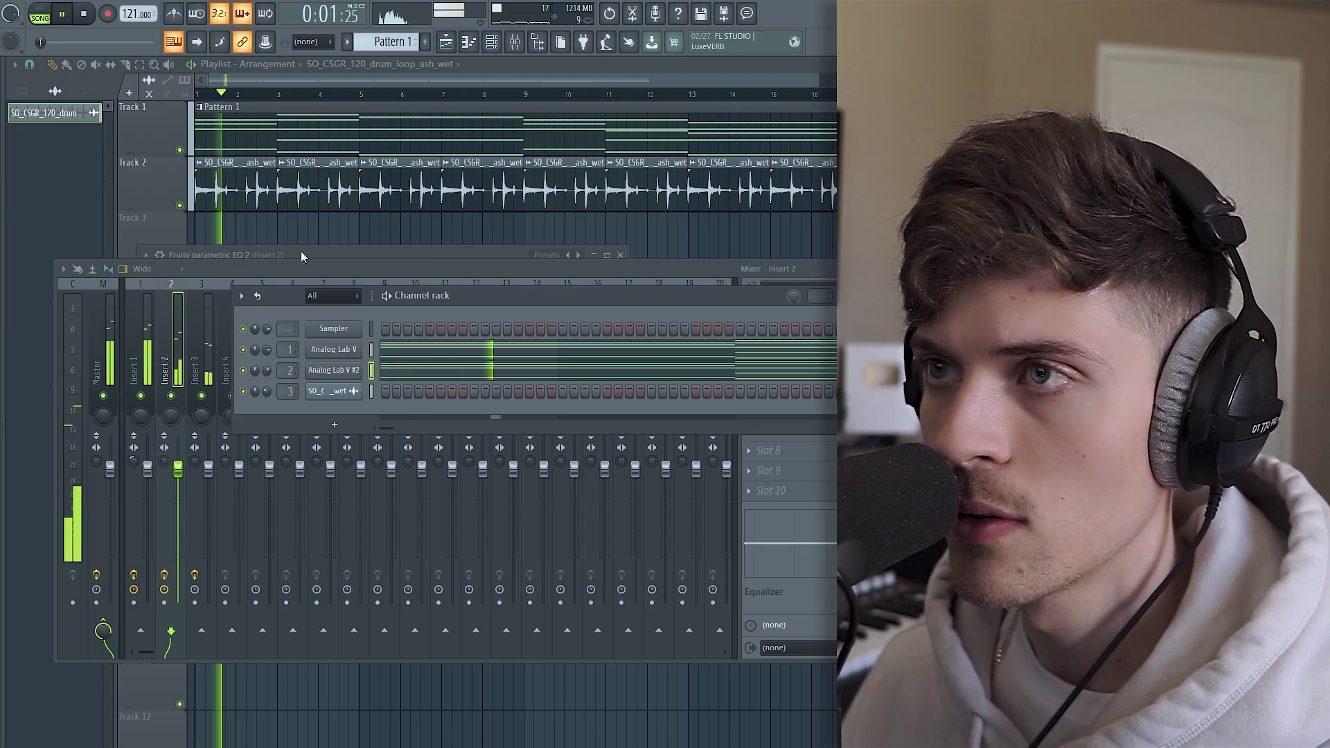
- Open the drum loop's channel settings and lower the volume fader of Insert 2 in the mixer
left_click(227, 192)
double_click(227, 192)
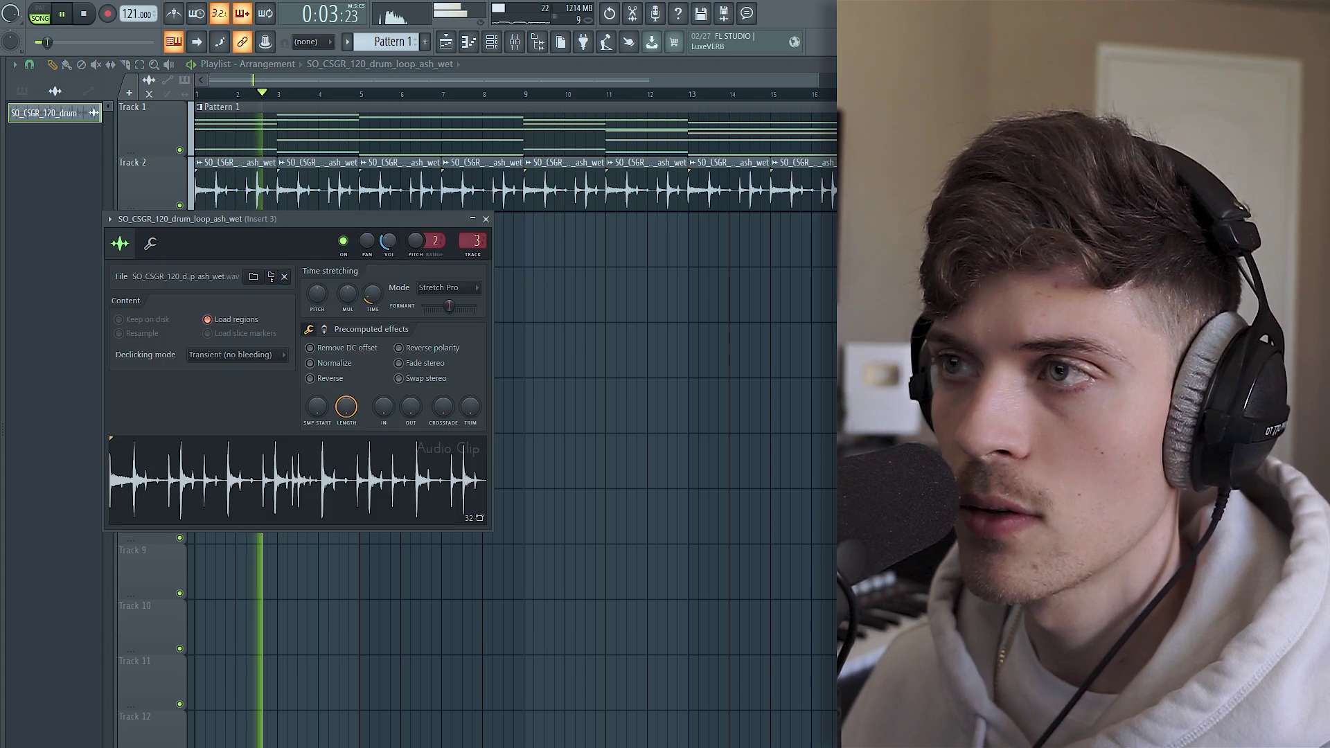
left_click(515, 42)
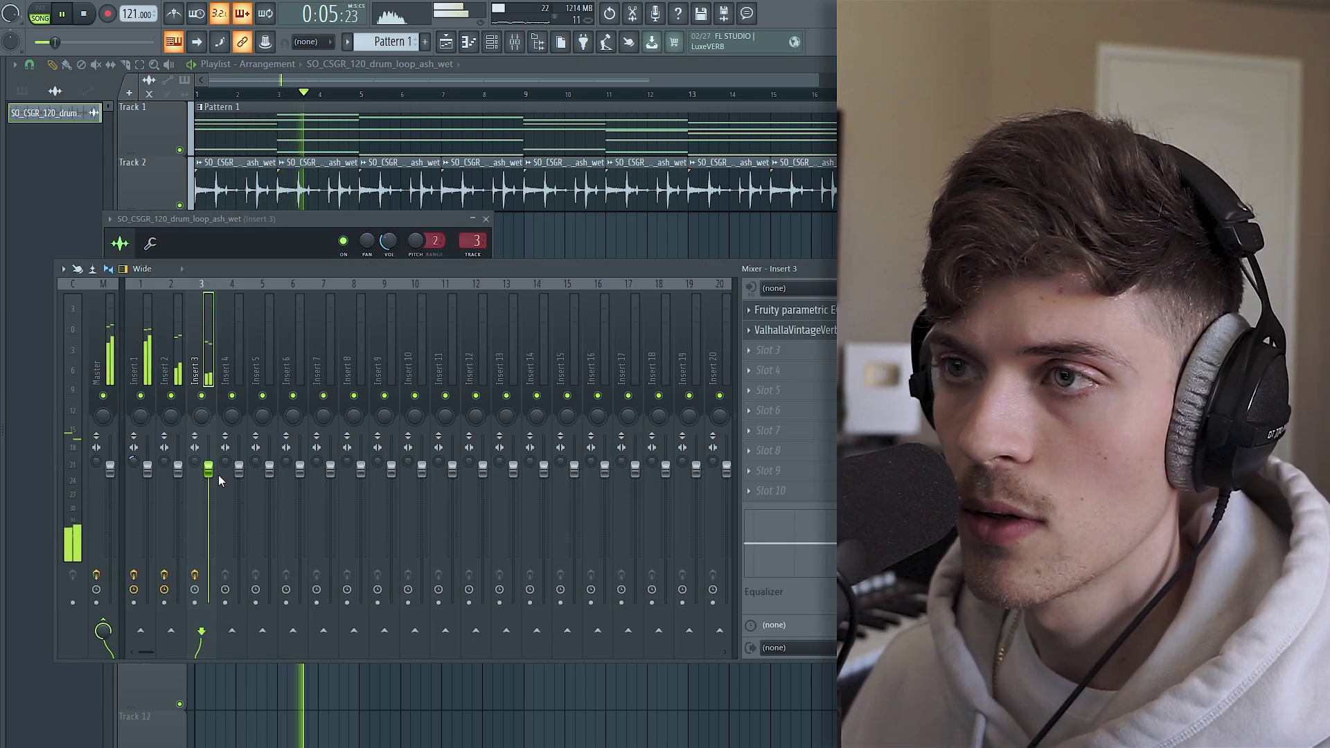
left_click_drag(180, 479, 179, 497)
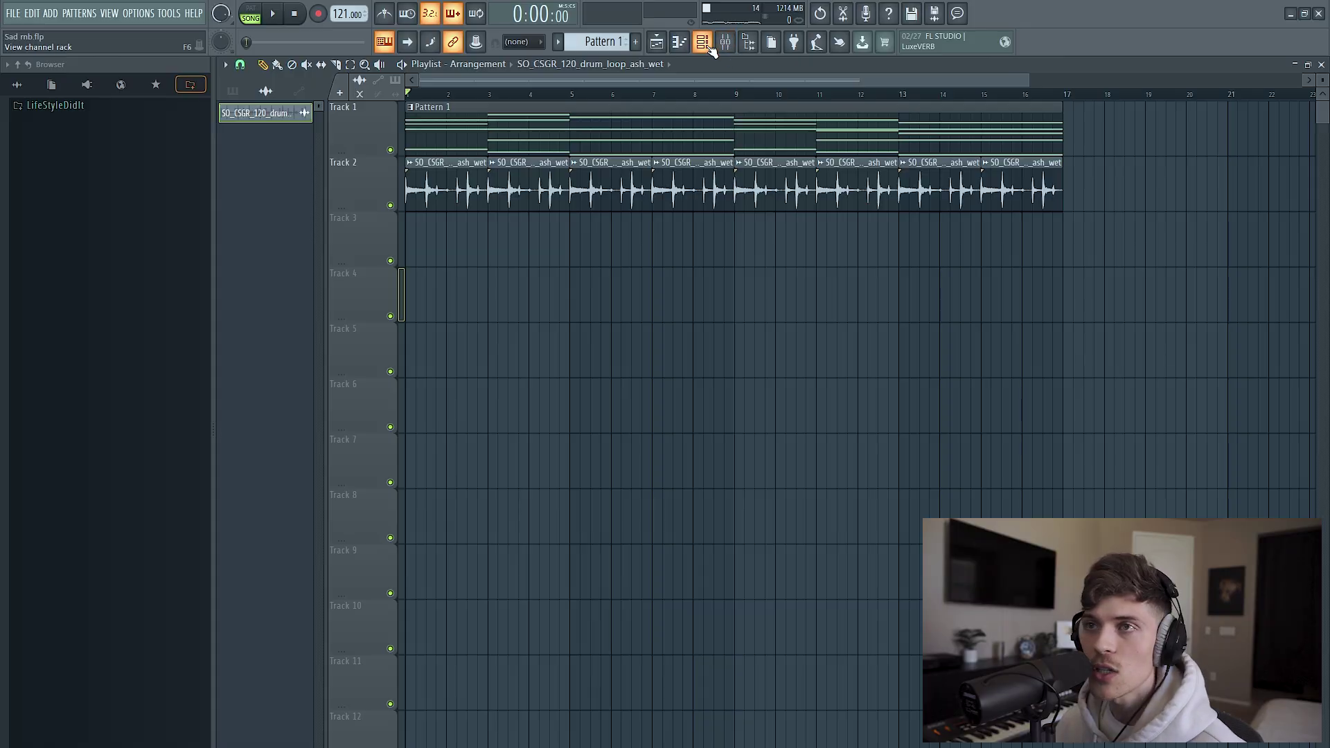
- Show the channel rack and open the list of instruments that can be added
key("F6")
left_click(50, 13)
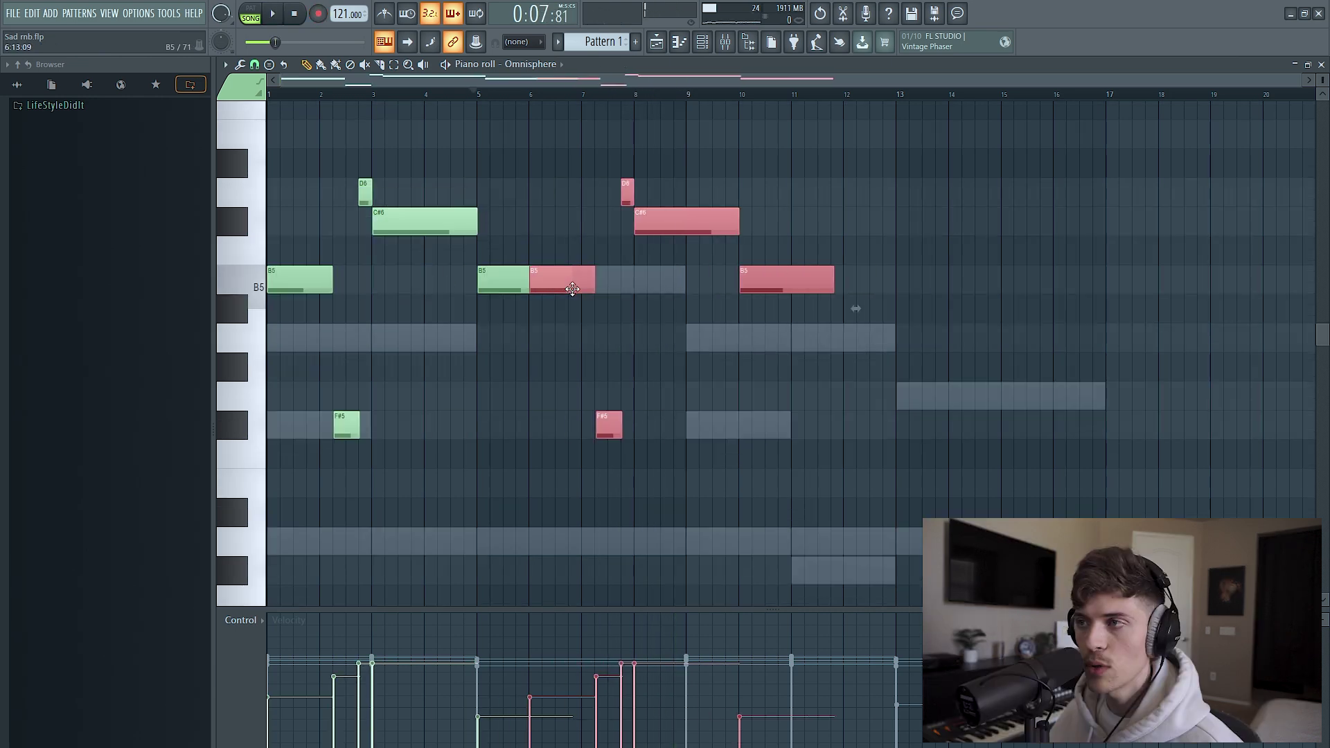
- Place the copied Omnisphere melody phrase at bar 9, one octave lower, and listen to it
left_click_drag(571, 303, 729, 304)
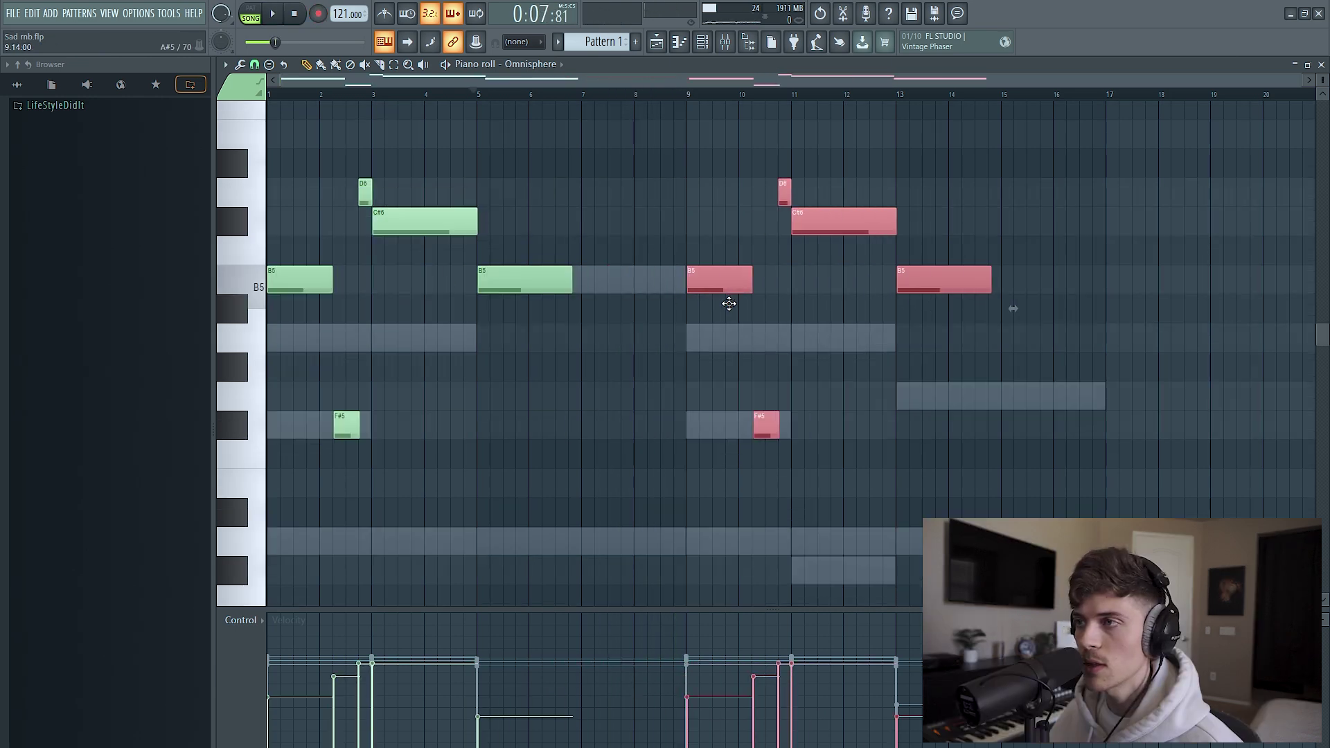
key("ctrl+Down")
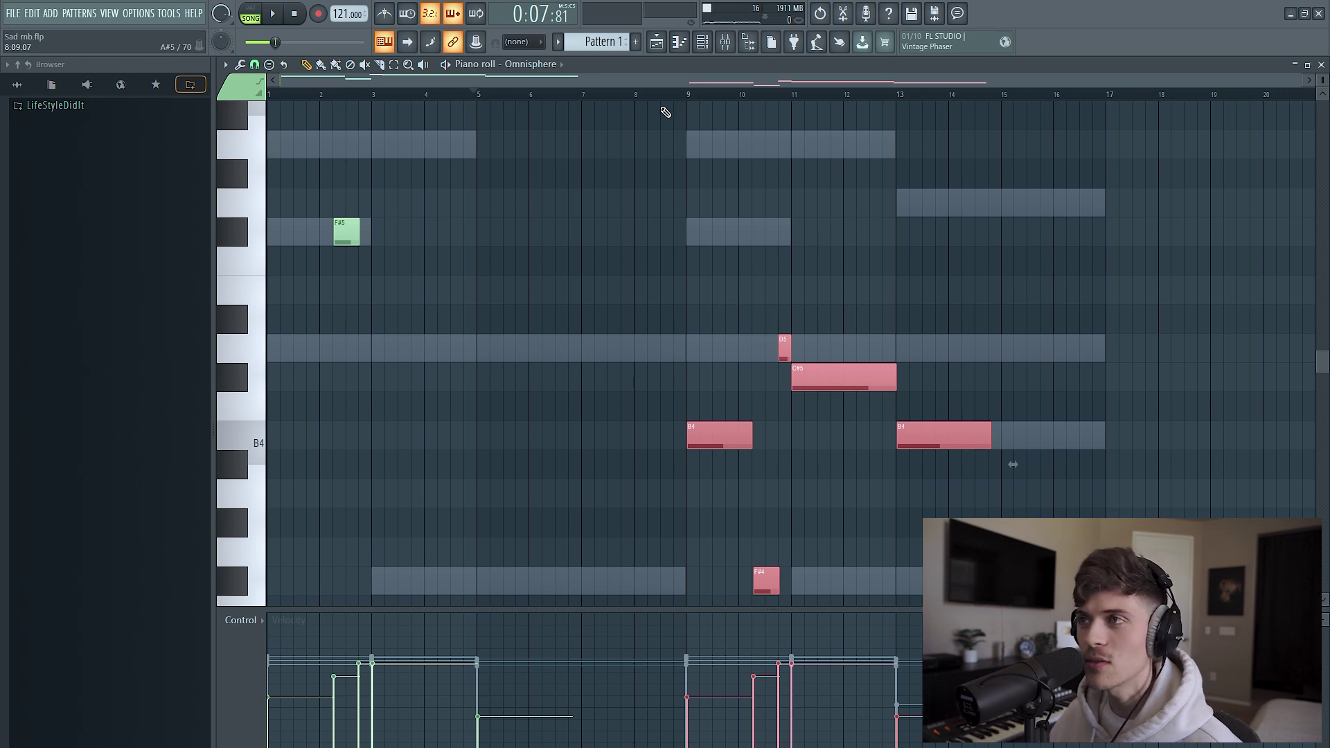
key("space")
scroll(1323, 78, "down", 3)
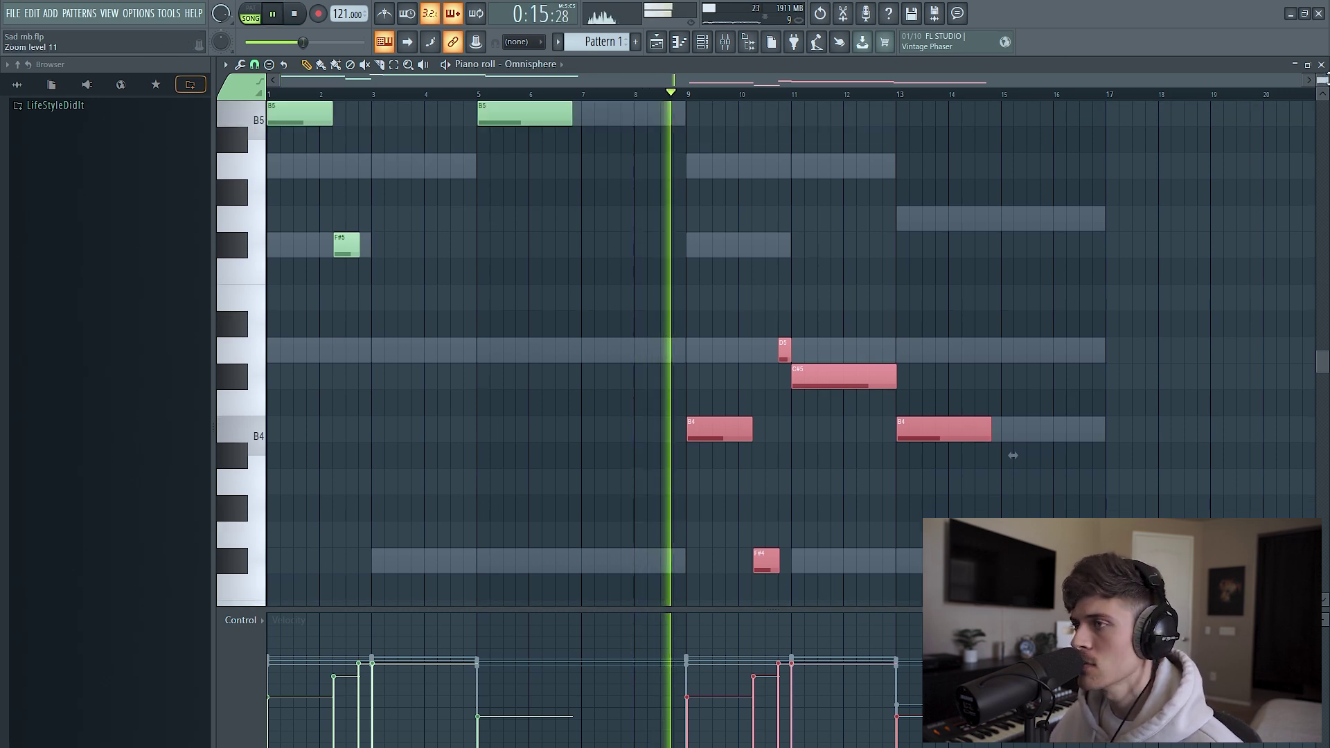
scroll(1323, 79, "down", 3)
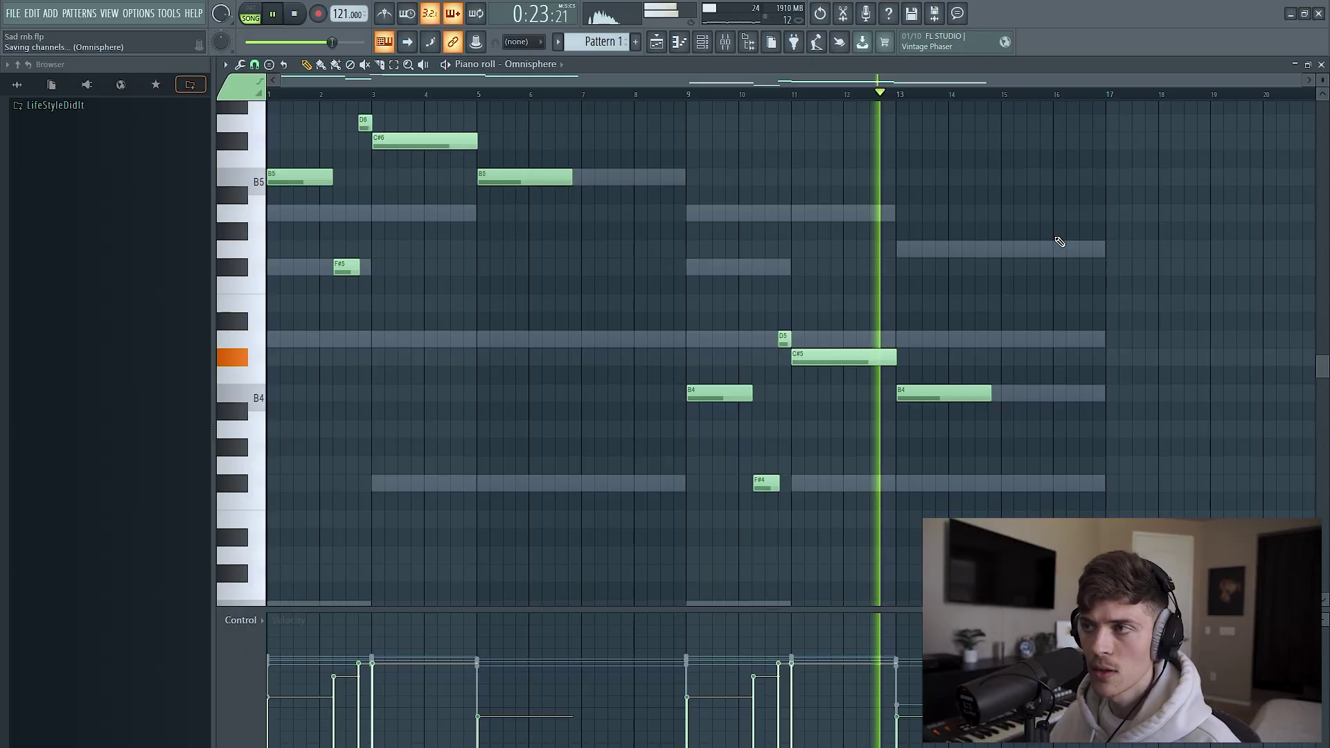
- Add an EQ plugin to the second effect slot of mixer Insert 4, after its reverb
left_click(725, 43)
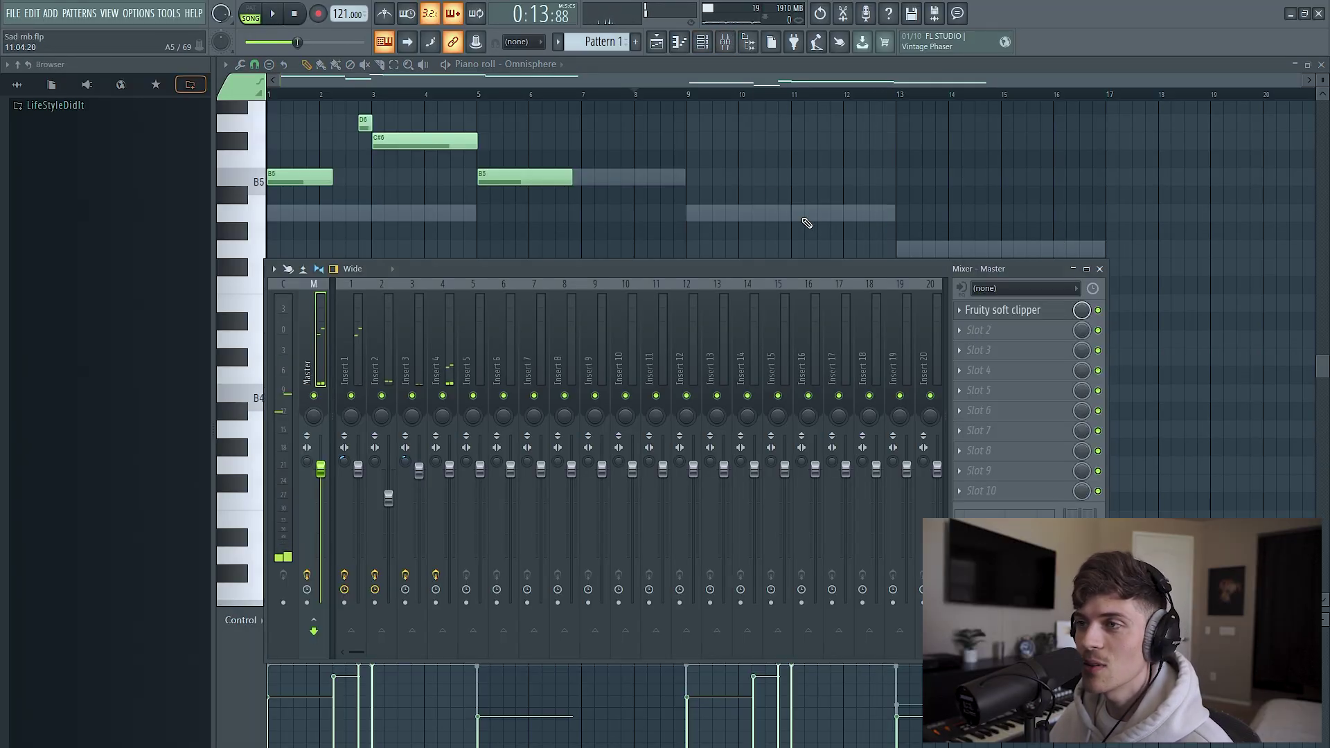
left_click(1000, 337)
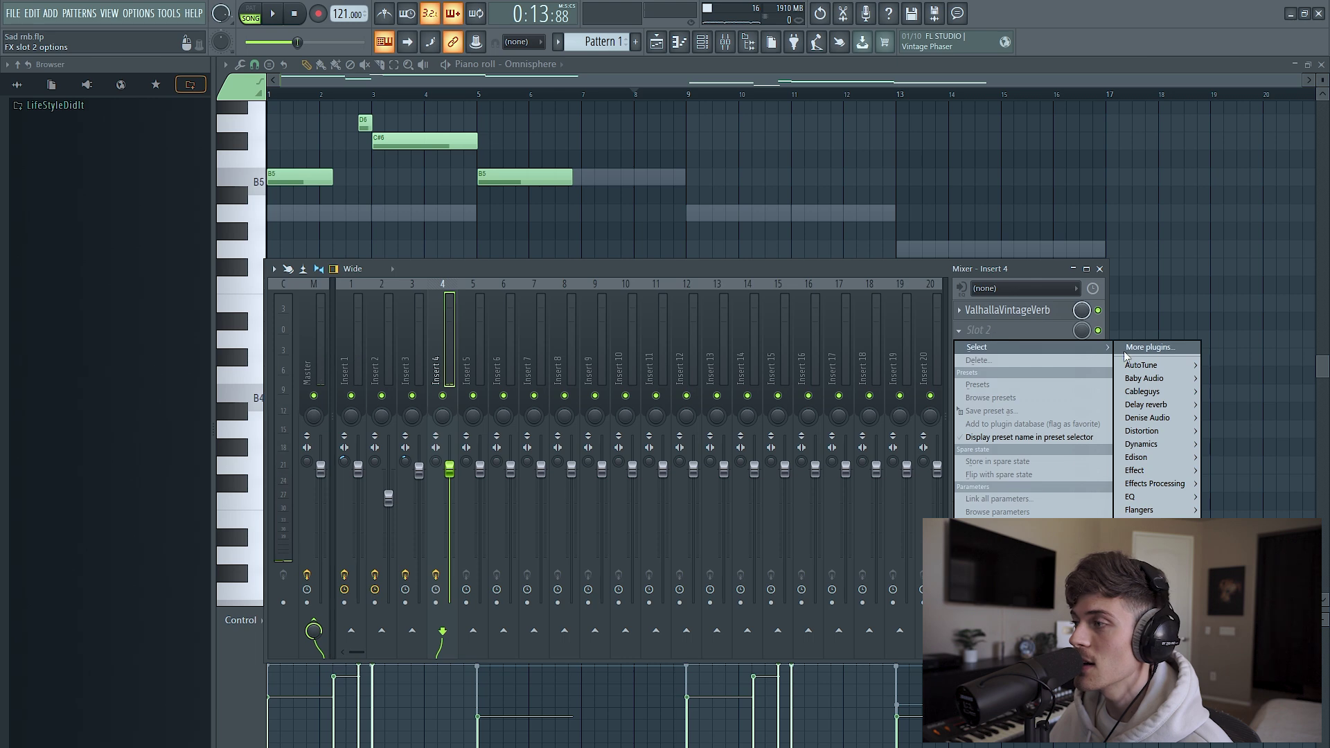
mouse_move(1153, 493)
left_click(1233, 497)
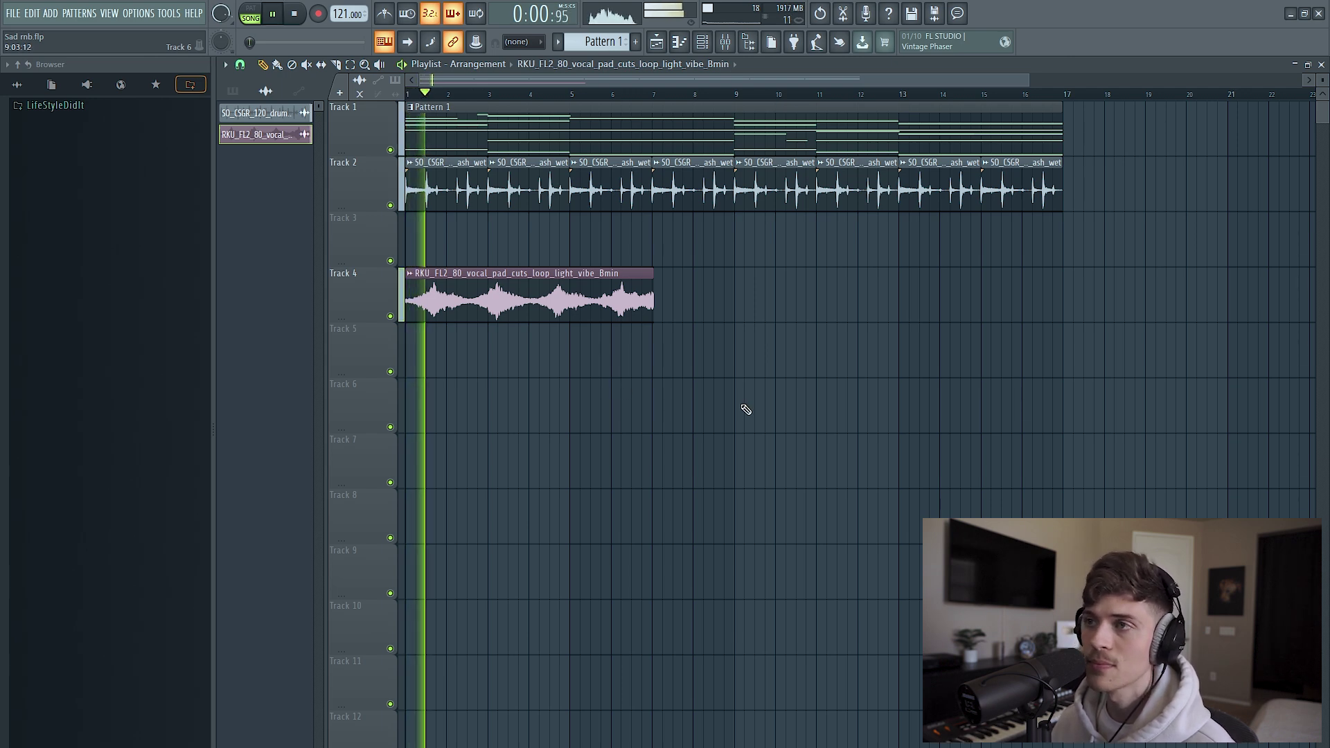
- Open the vocal pad loop's channel settings, move the window clear of the Track 4 clip while listening, and close it
double_click(590, 319)
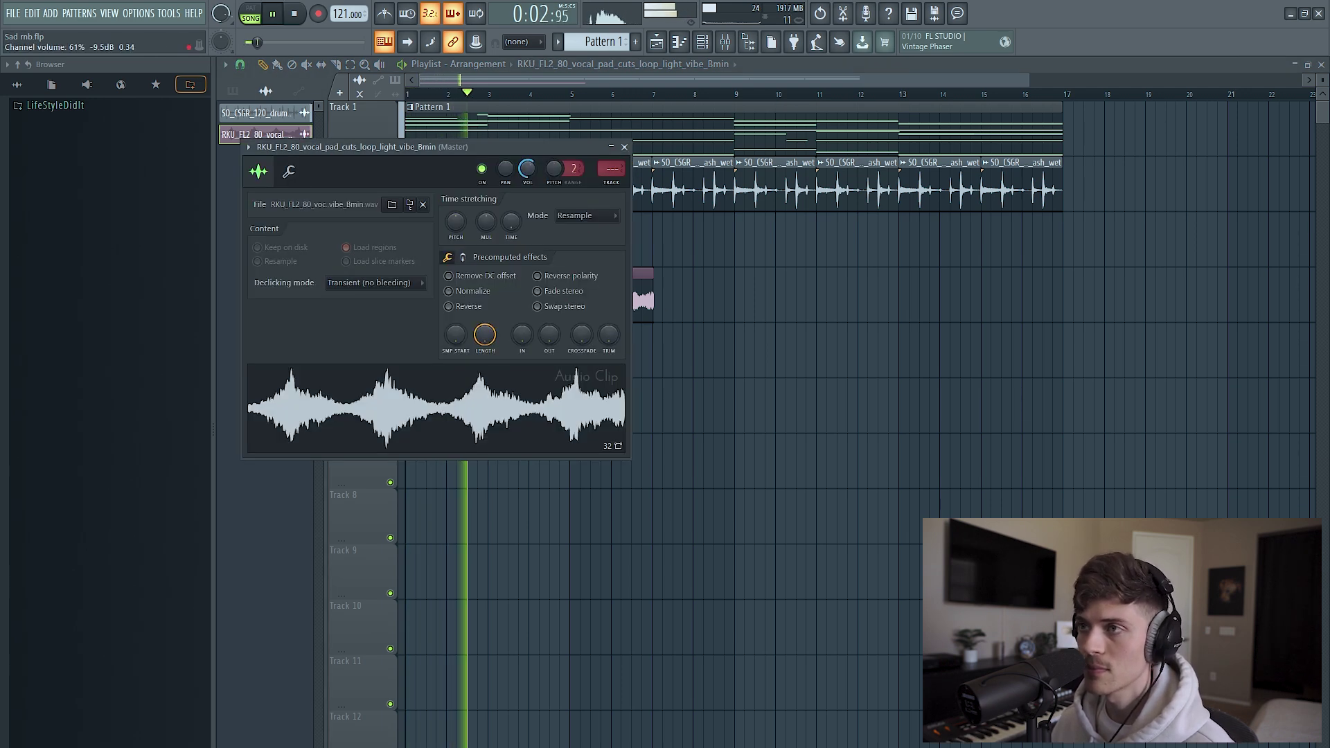
left_click_drag(518, 145, 770, 309)
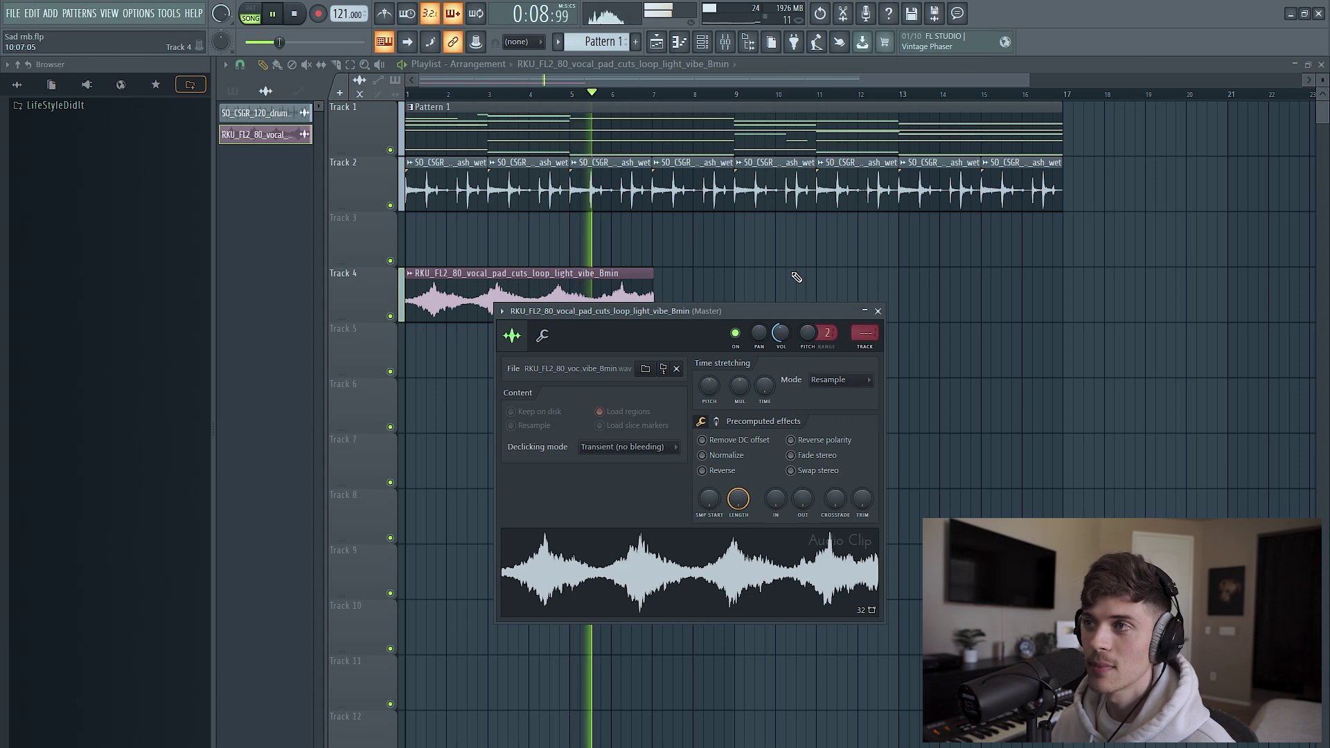
key("Escape")
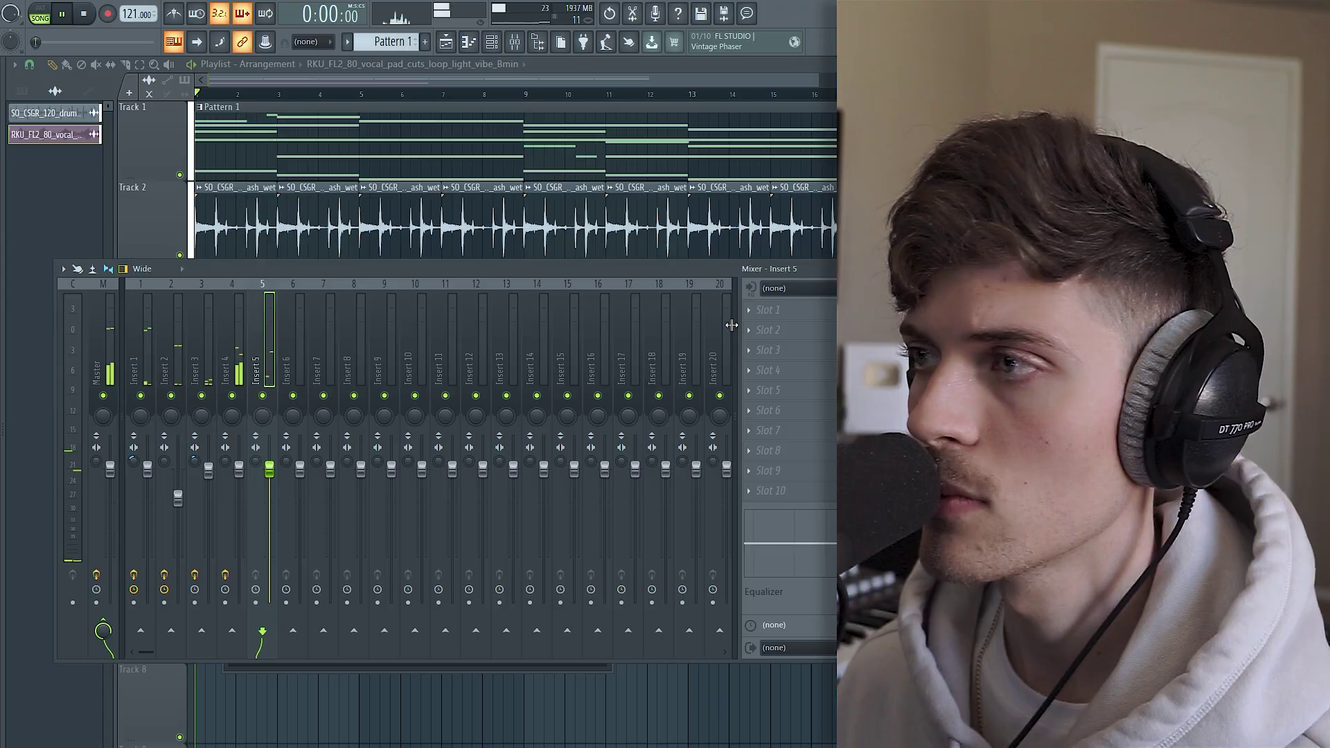
- Load ValhallaVintageVerb on mixer Insert 5 and set its Mix to 62.8% and its color mode to 1980s
left_click(779, 311)
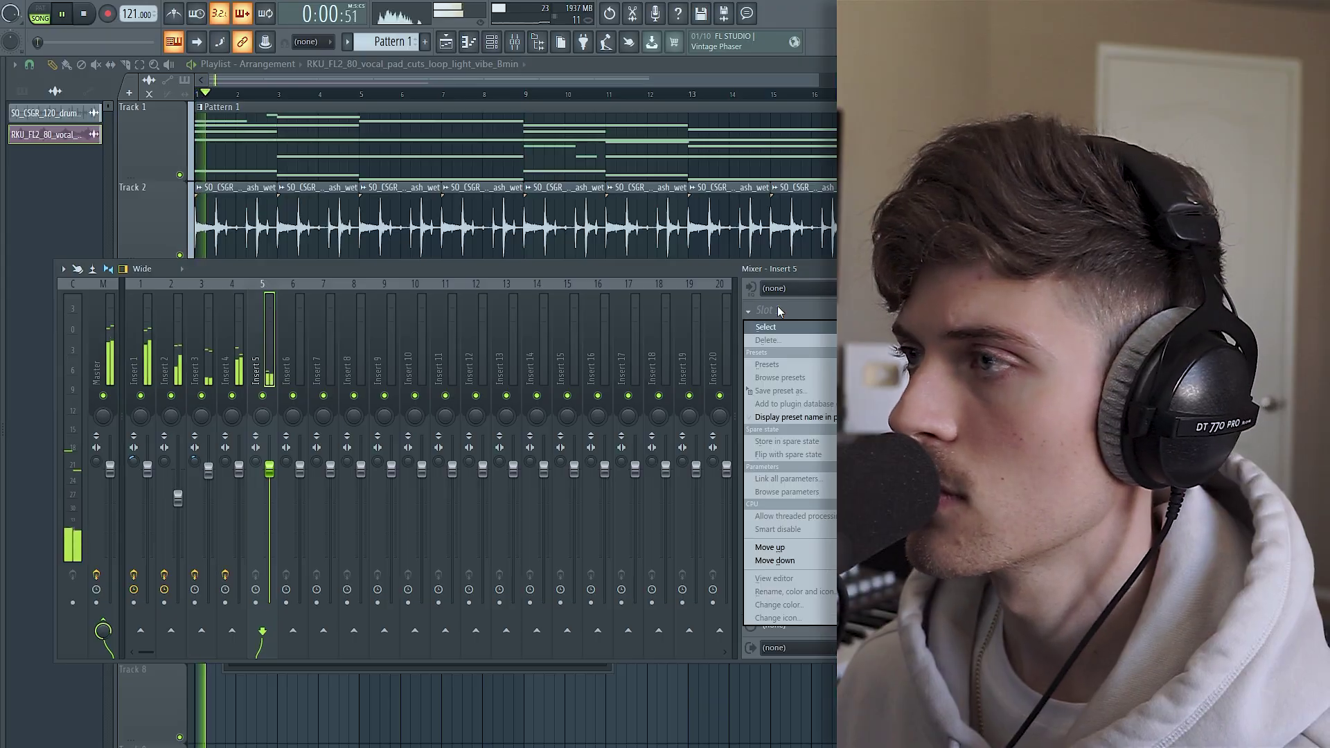
left_click(928, 443)
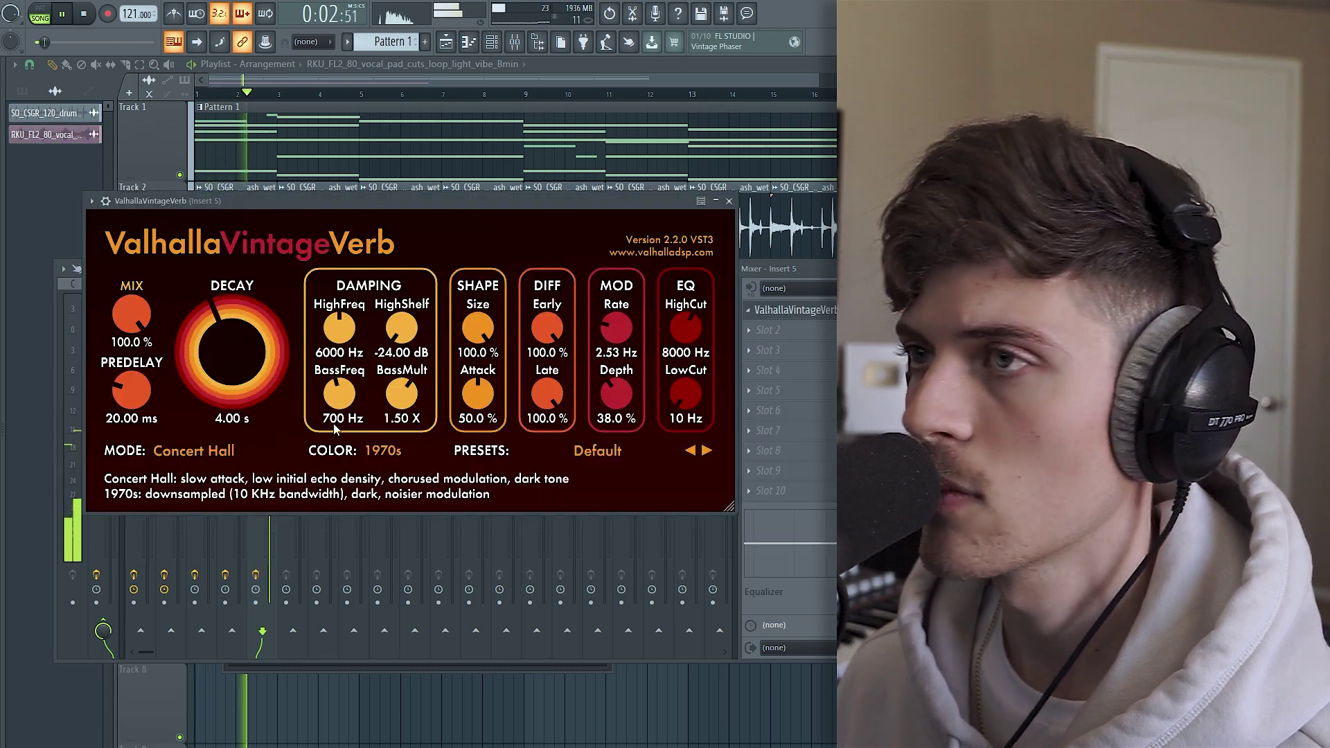
left_click_drag(132, 317, 138, 356)
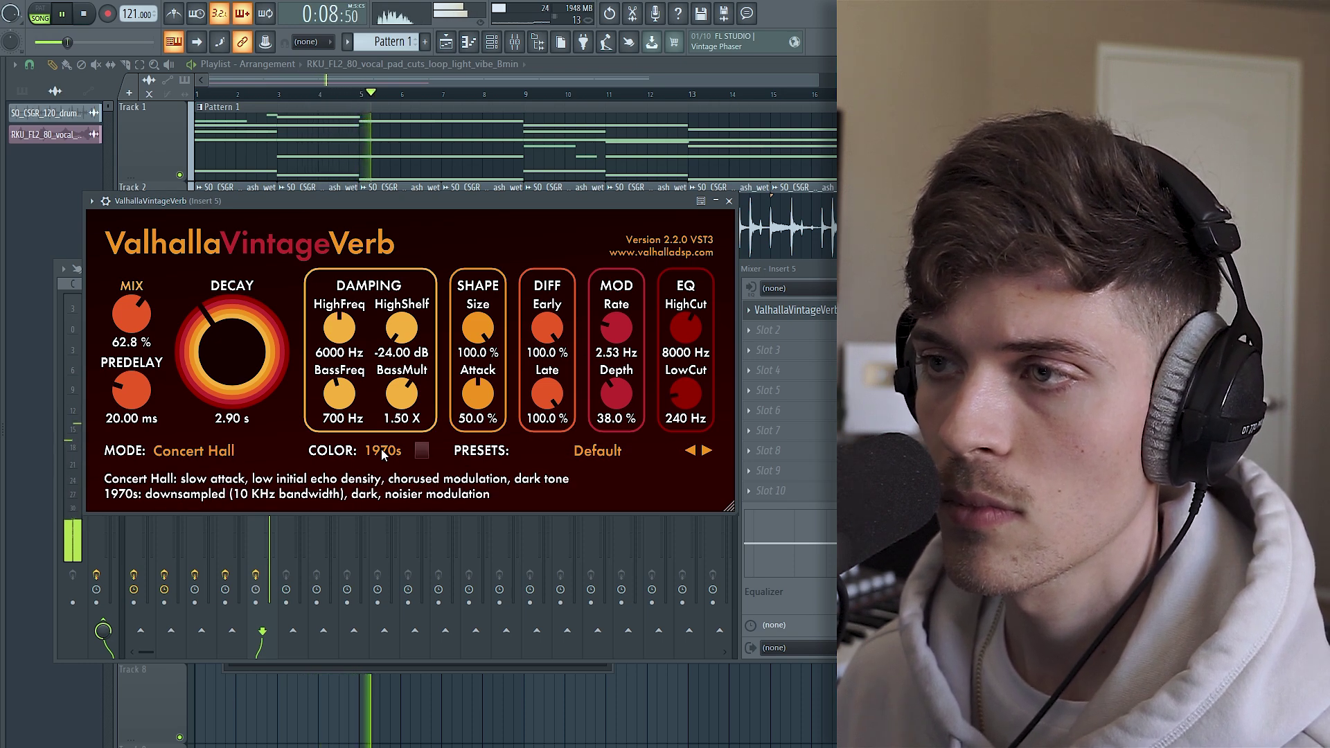
left_click(385, 486)
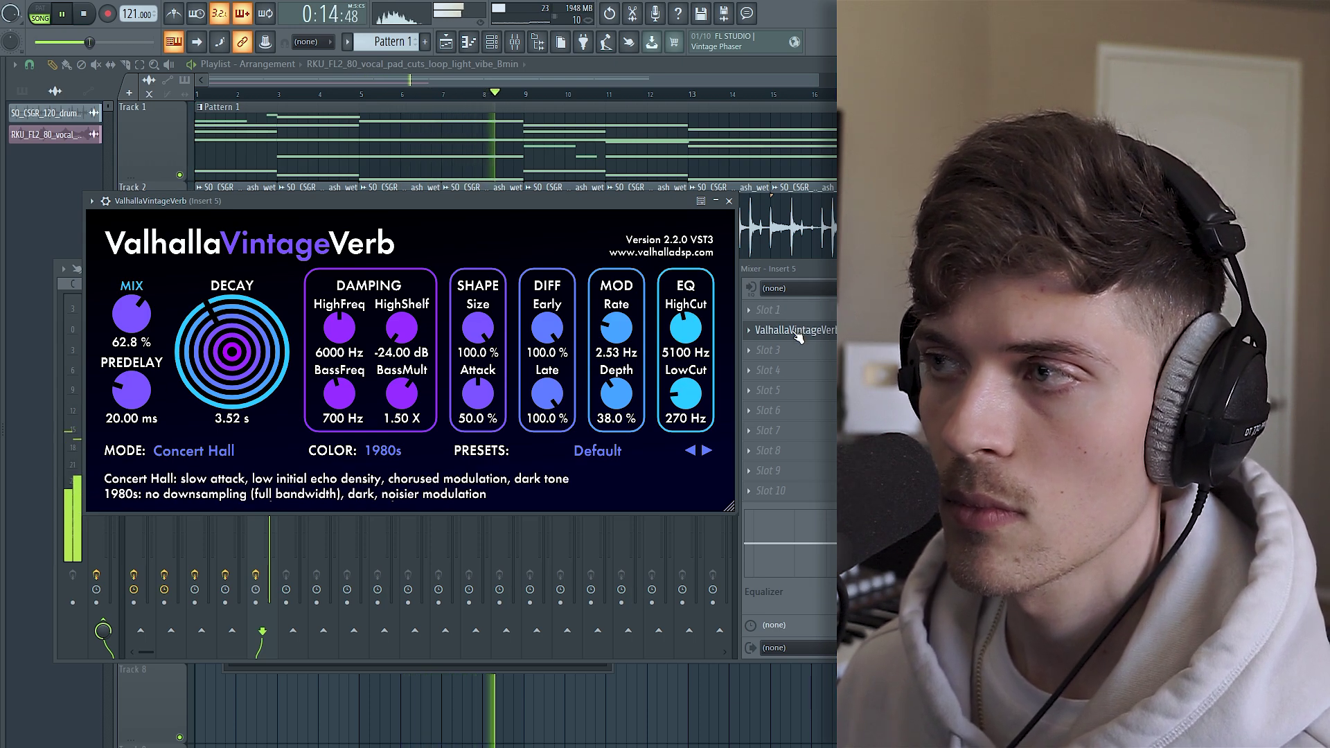
- Add Fruity parametric EQ 2 to the second effect slot of Insert 5
left_click(788, 331)
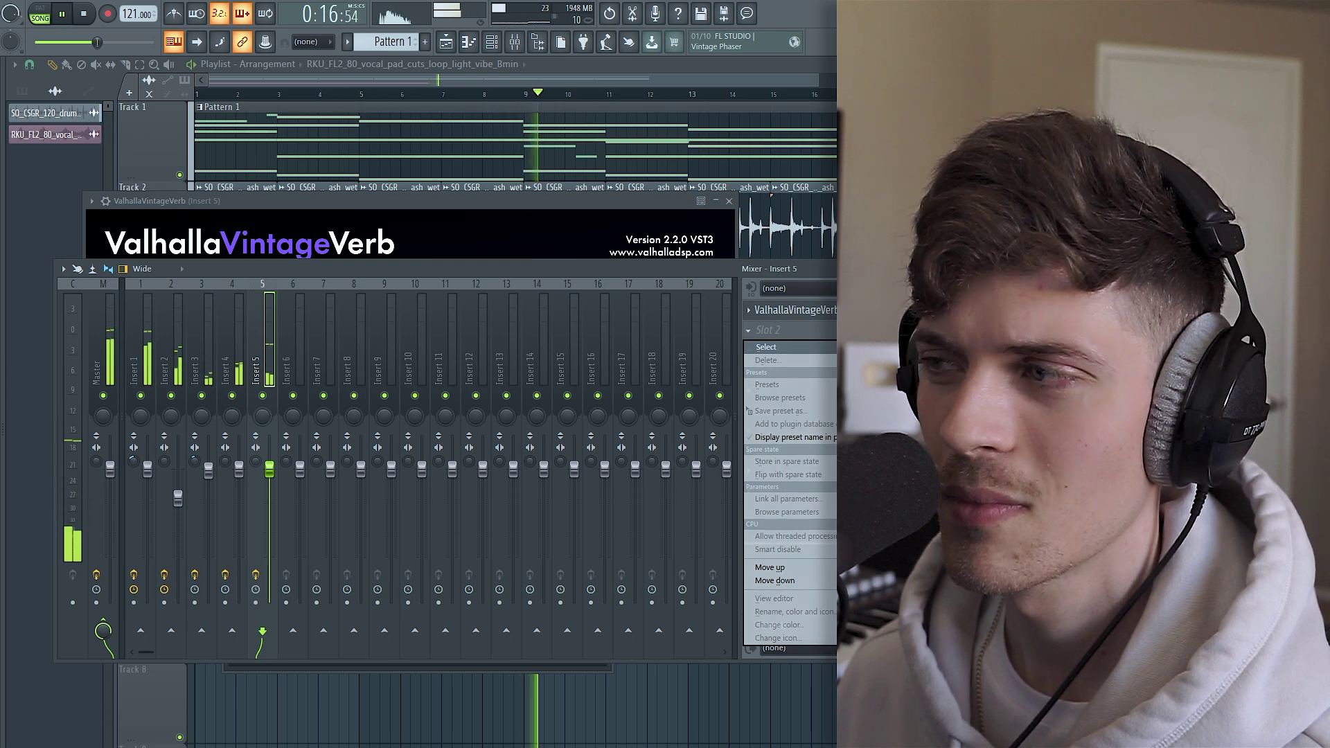
left_click(921, 443)
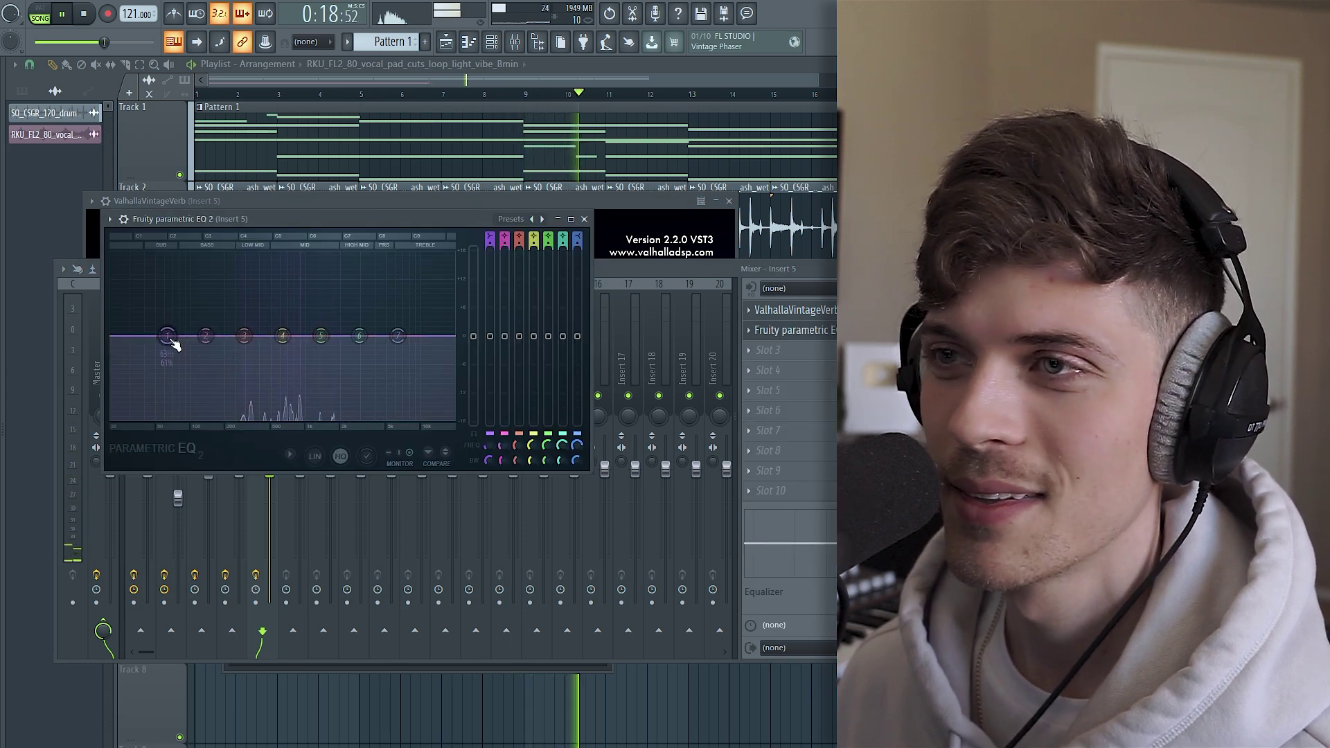
- Reopen Insert 5's Fruity parametric EQ 2 and shape the vocal pad with a lowered band 7 high shelf and a band 1 high-pass
key("F12")
left_click(540, 374)
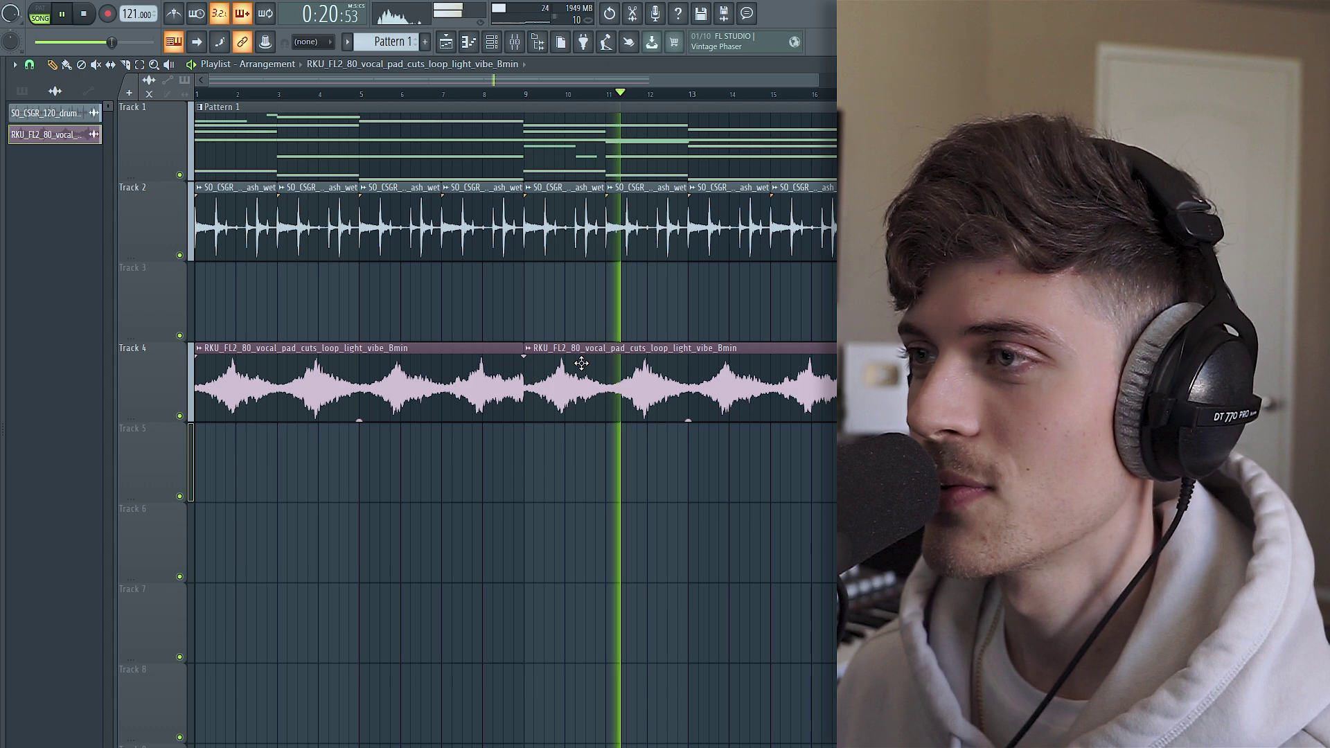
key("F9")
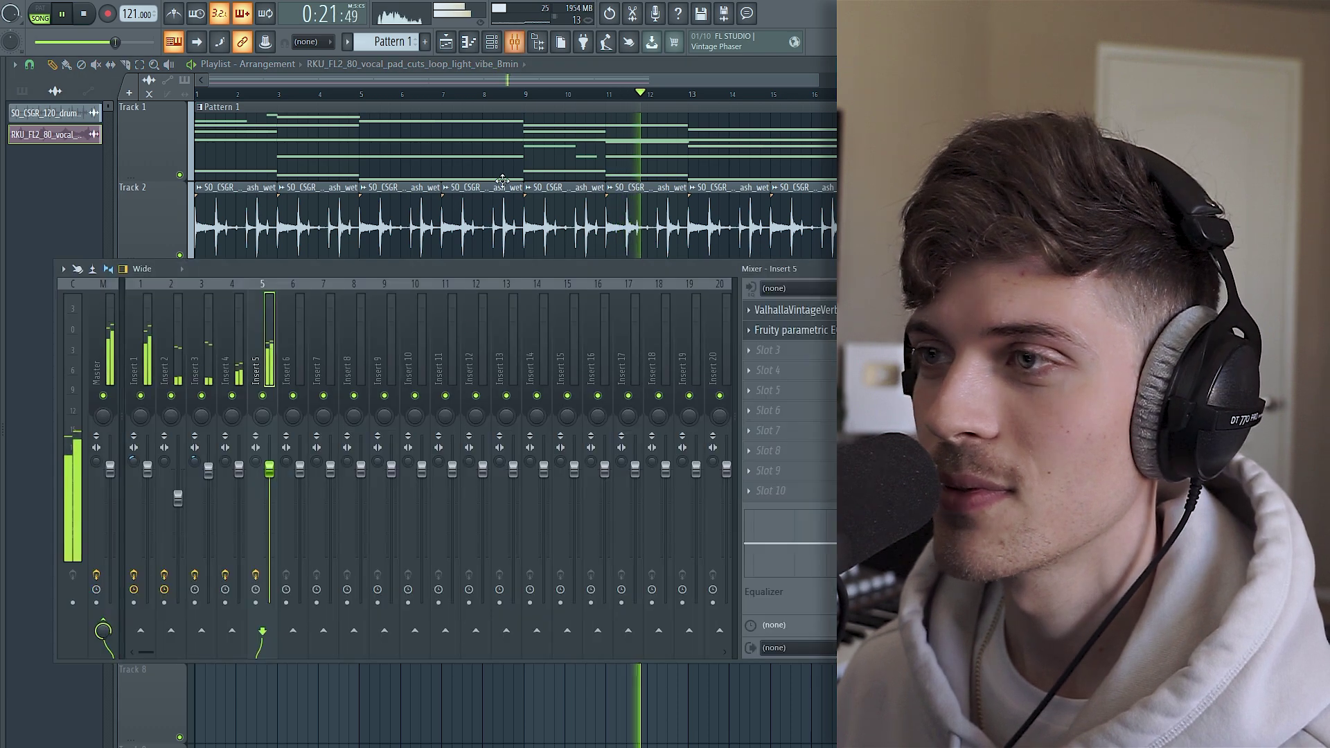
left_click(806, 332)
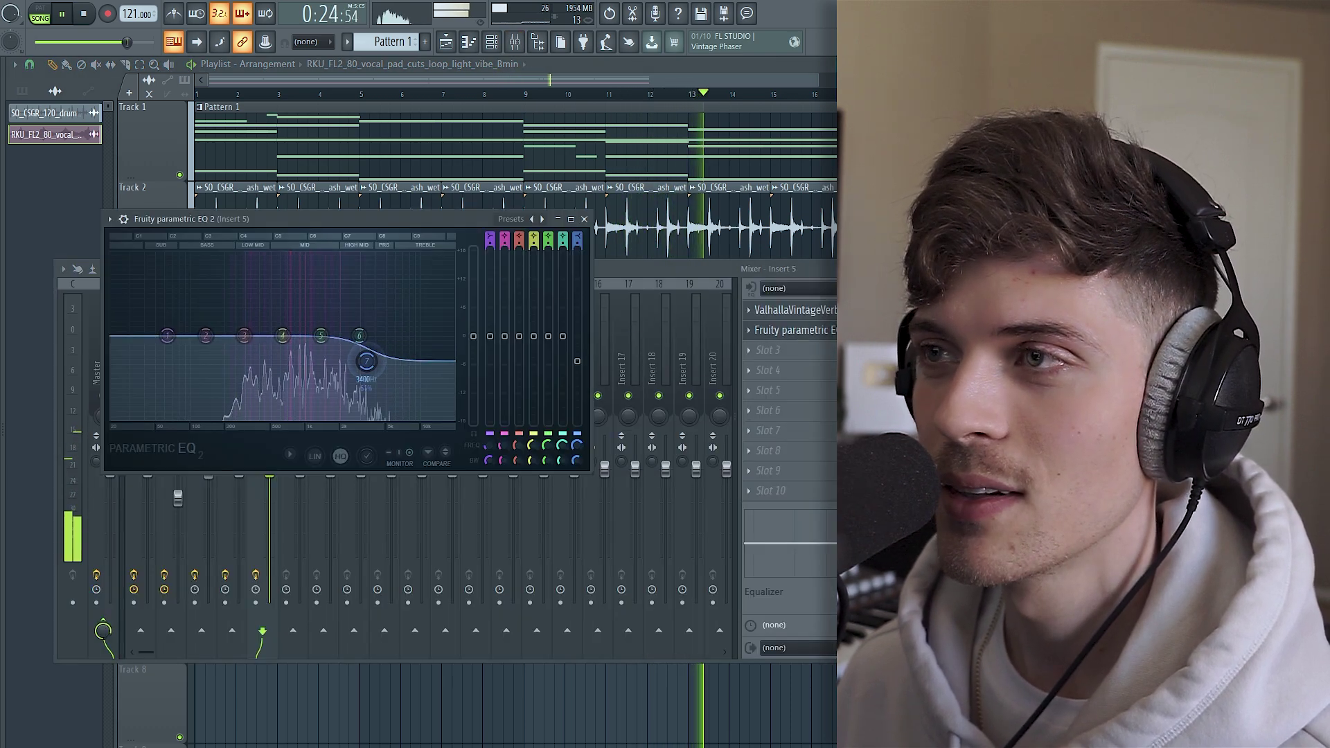
left_click(511, 220)
left_click(534, 271)
left_click_drag(131, 336, 214, 336)
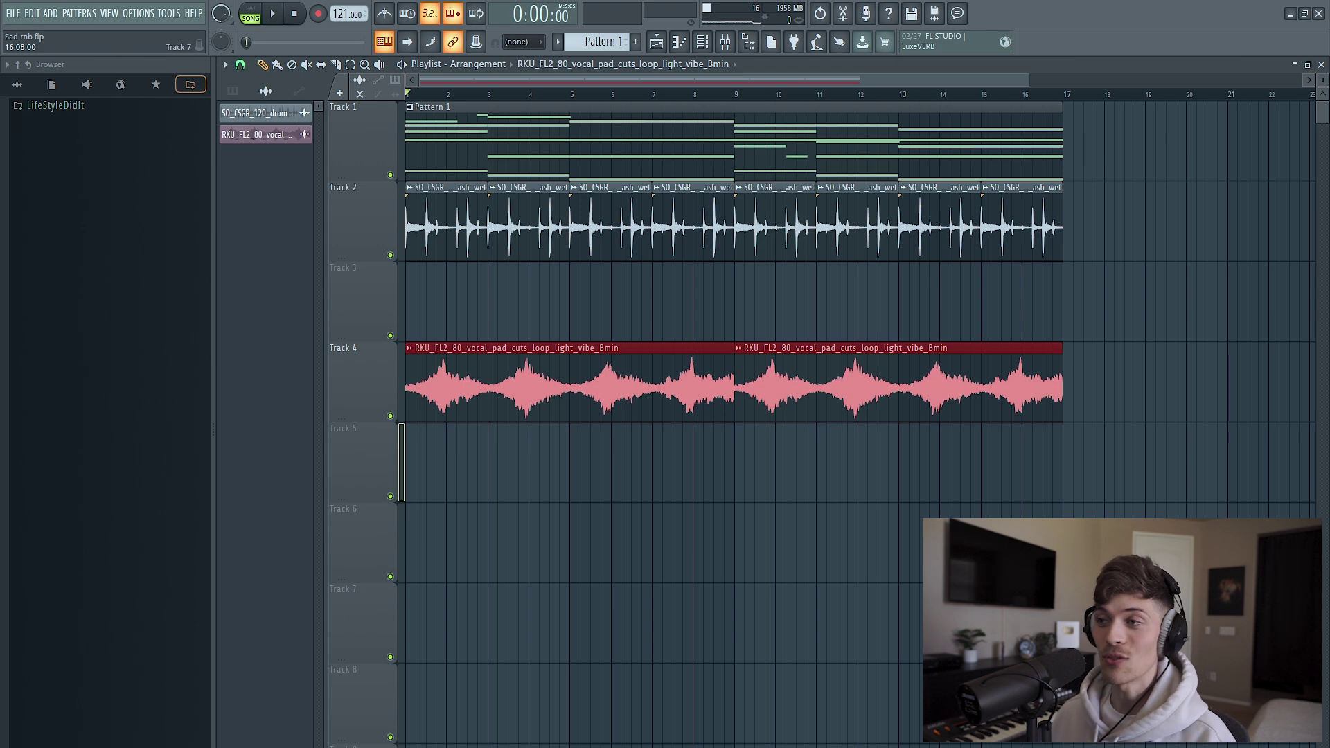
- Deselect the vocal pad clips, solo Track 4 and listen to the pad from bar 9
key("ctrl+d")
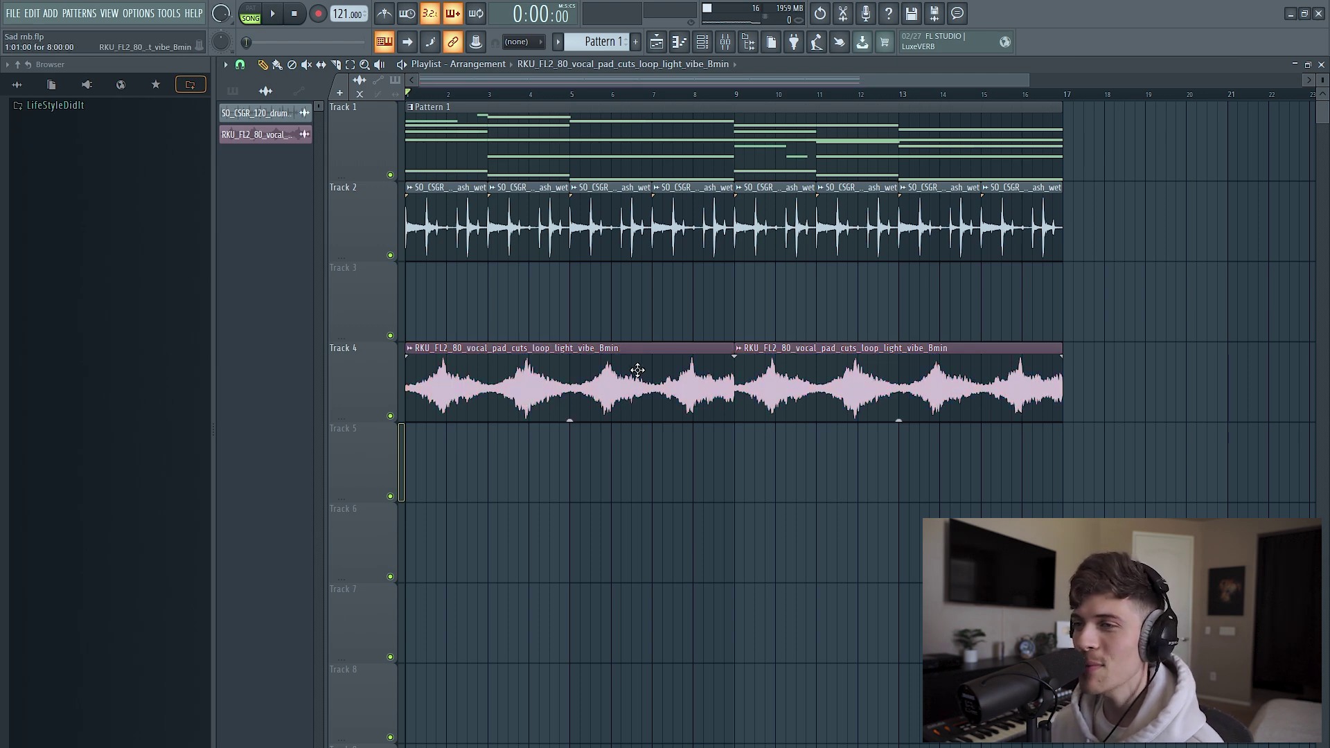
right_click(391, 416)
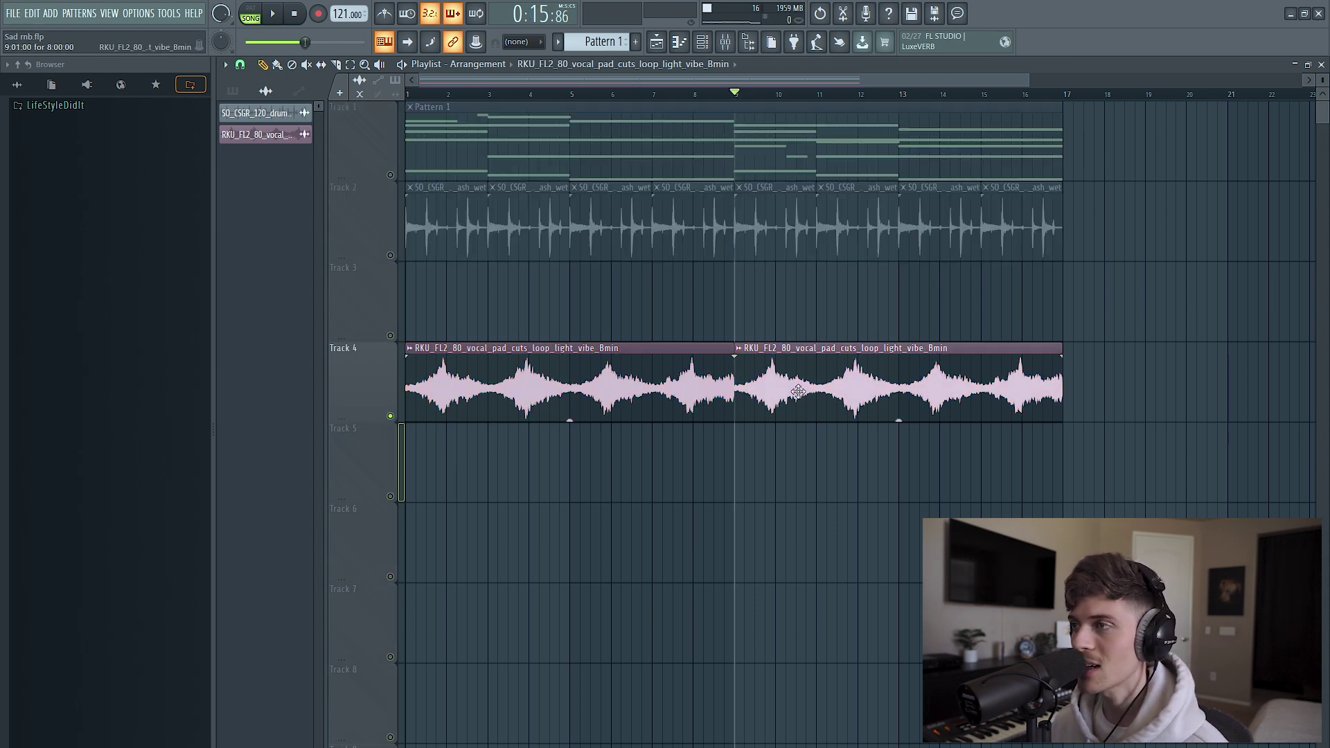
double_click(798, 392)
key("space")
left_click(816, 360)
key("space")
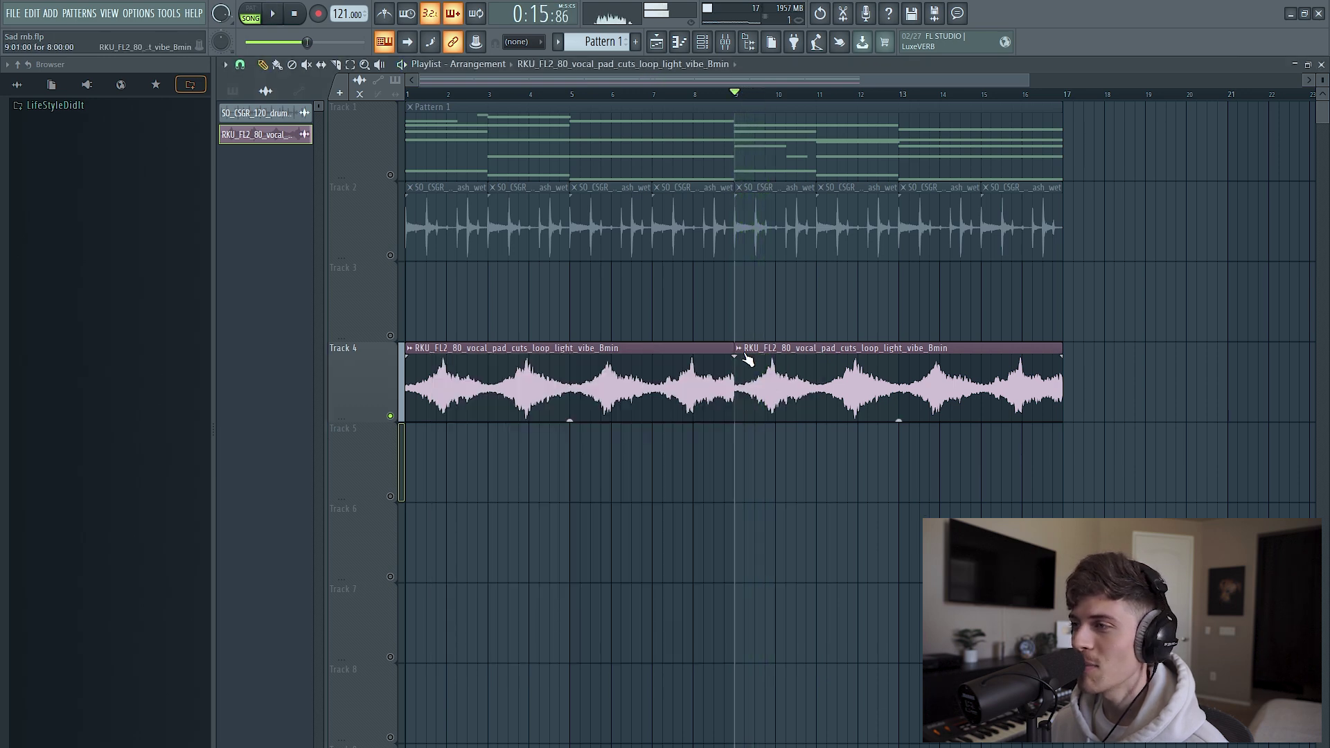
- Make the second vocal pad clip on Track 4 unique, close its channel settings, and turn off the track solo
left_click(738, 349)
left_click(752, 416)
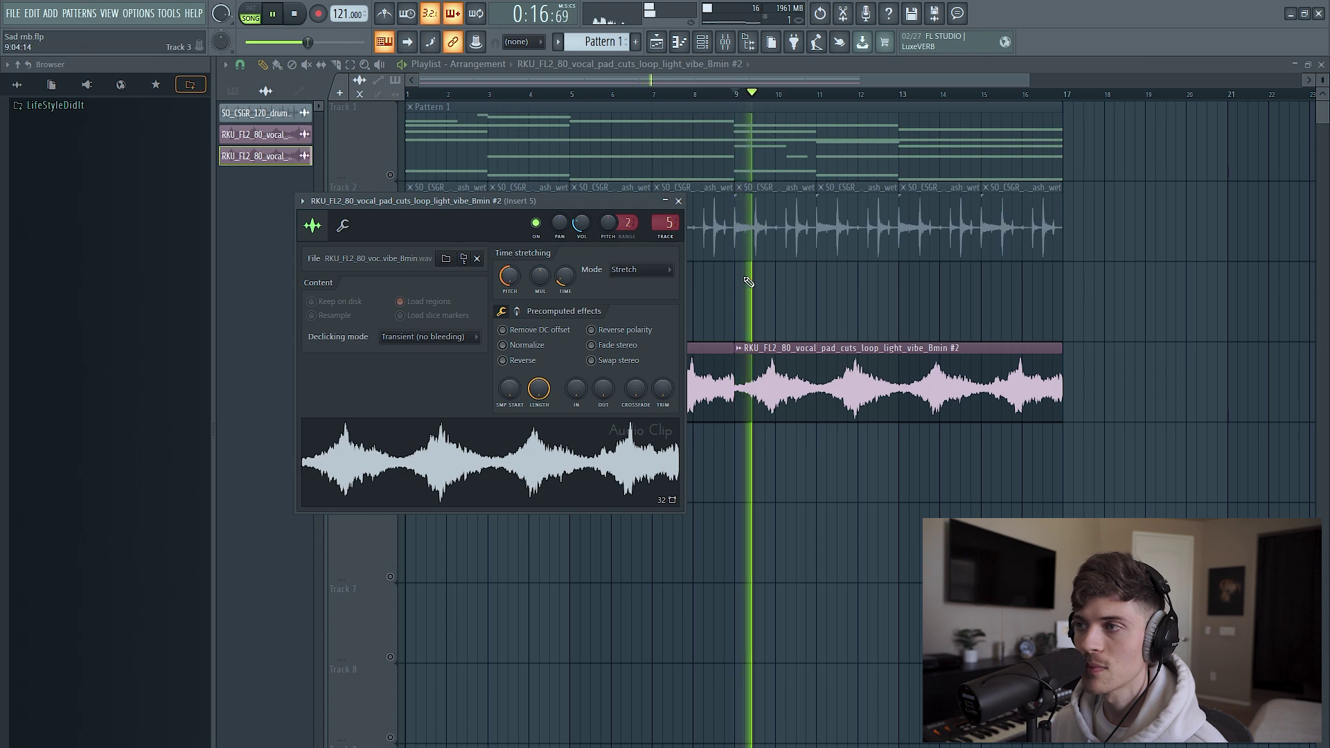
key("Escape")
left_click(392, 257)
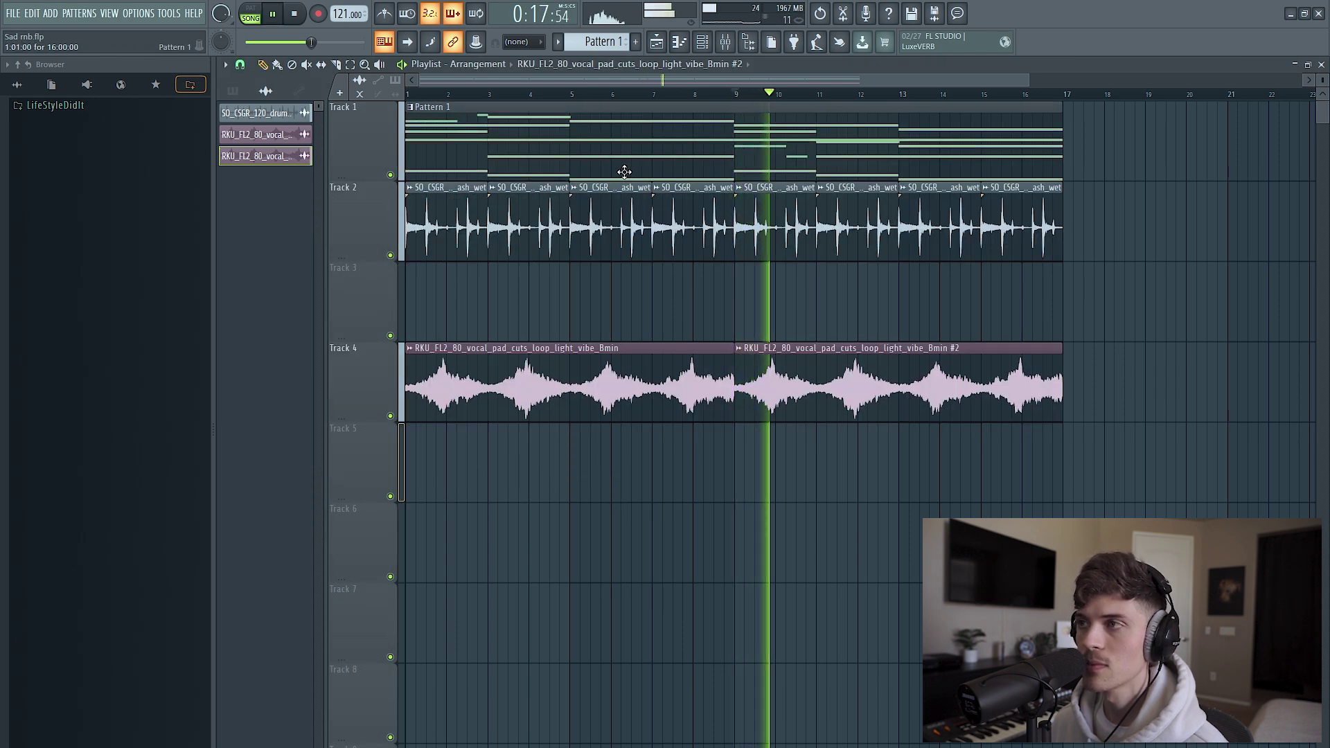
- Refine the Insert 5 EQ with a band 1 high-pass at about 216 Hz and a narrow band 4 cut, and close the mixer
left_click(726, 43)
left_click(1000, 331)
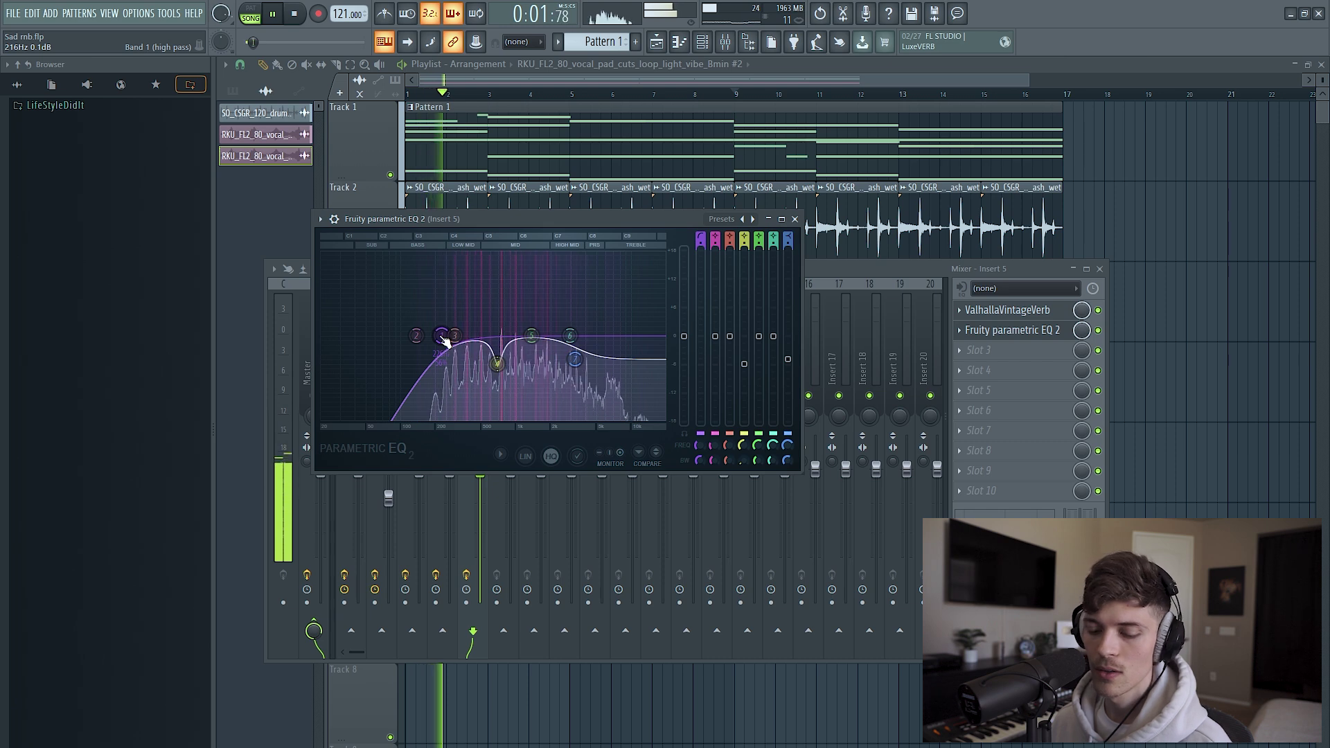
left_click(1099, 268)
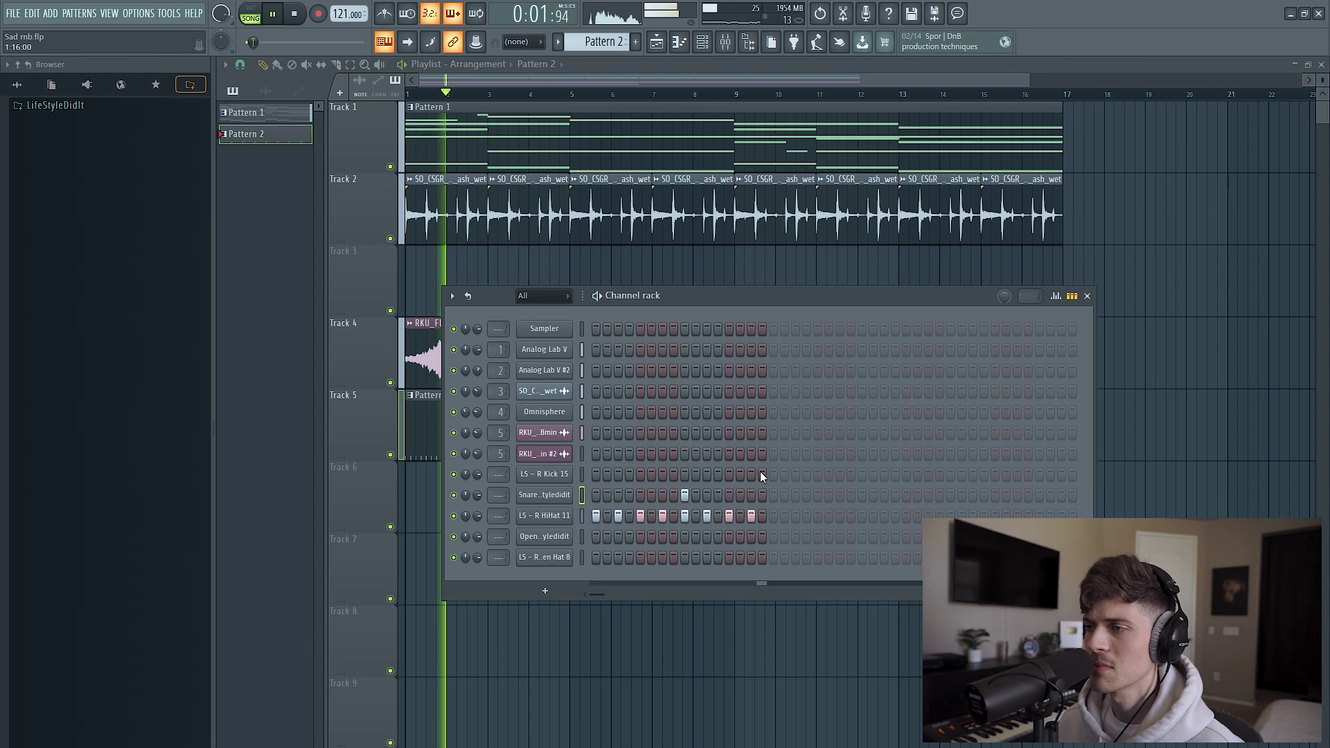
- Vary the LS - R HiHat 11 pattern by adding closely spaced C5 notes just before bar 3
key("space")
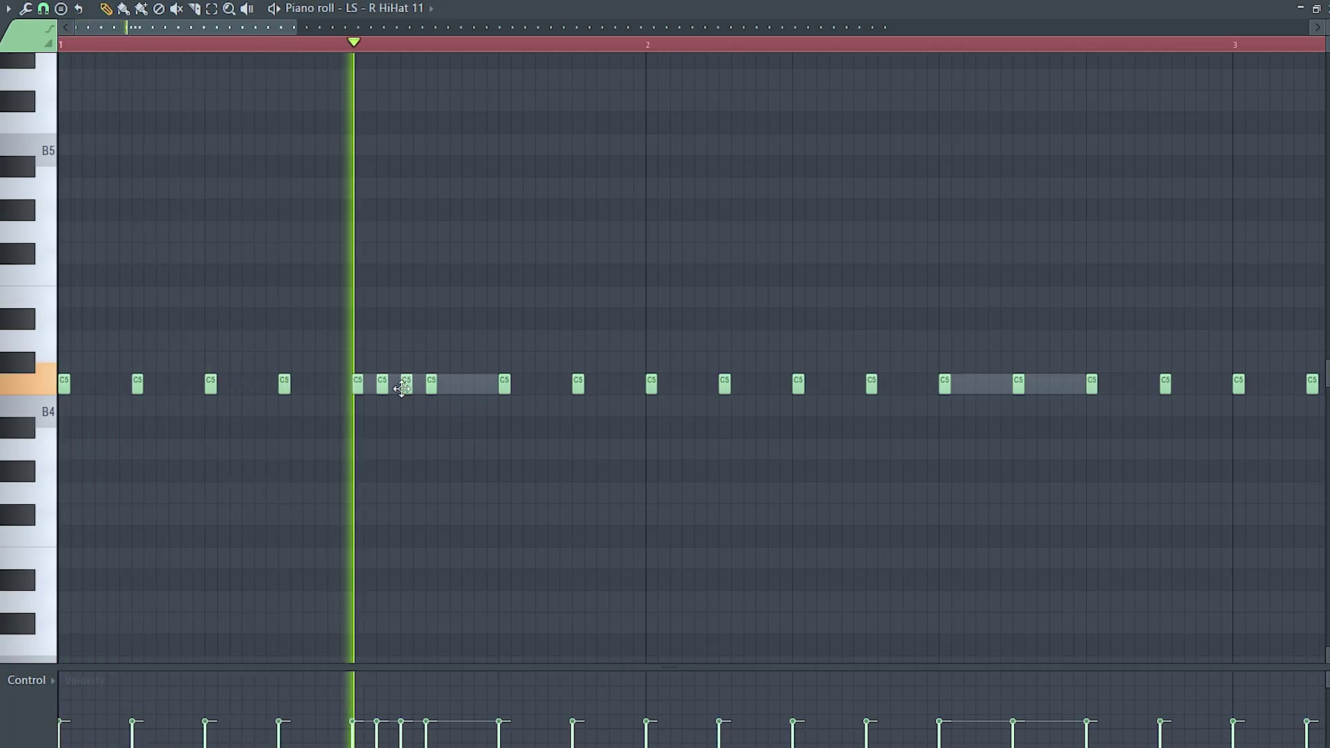
scroll(414, 42, "down", 4)
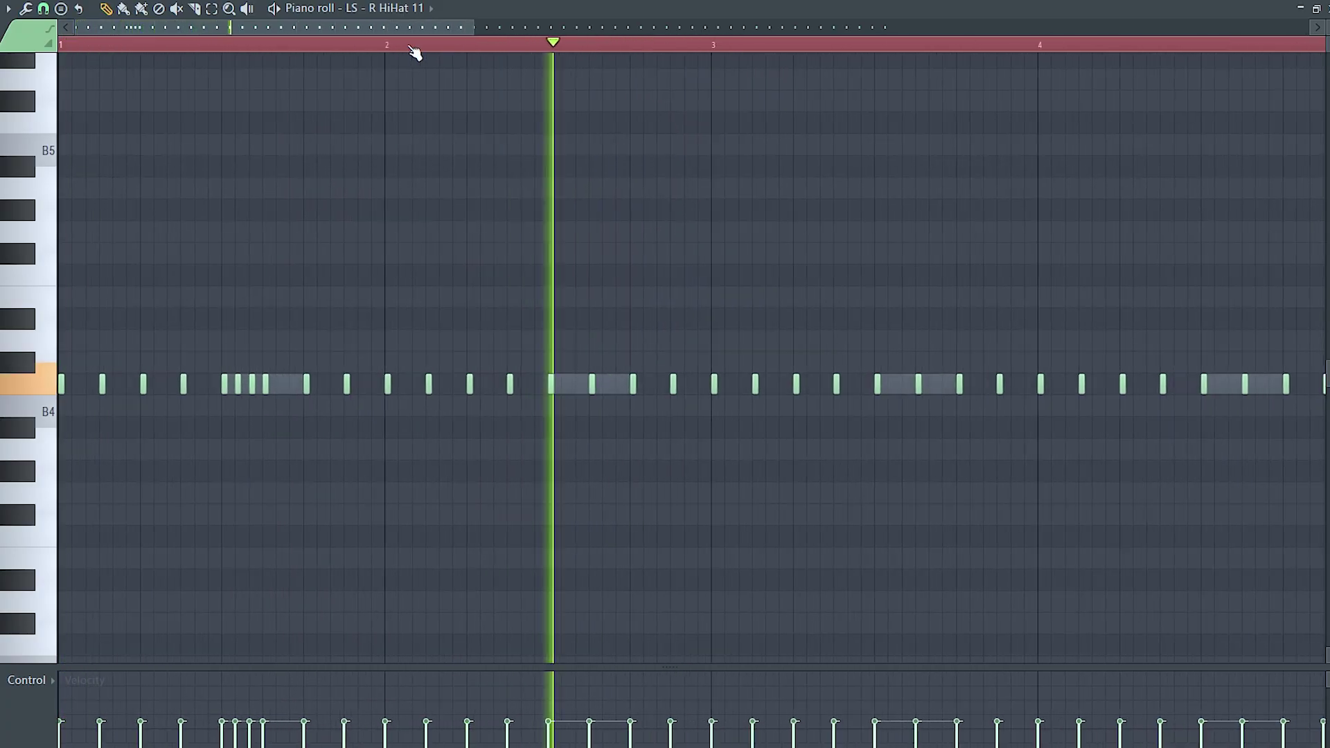
scroll(516, 352, "down", 3)
scroll(454, 47, "up", 4)
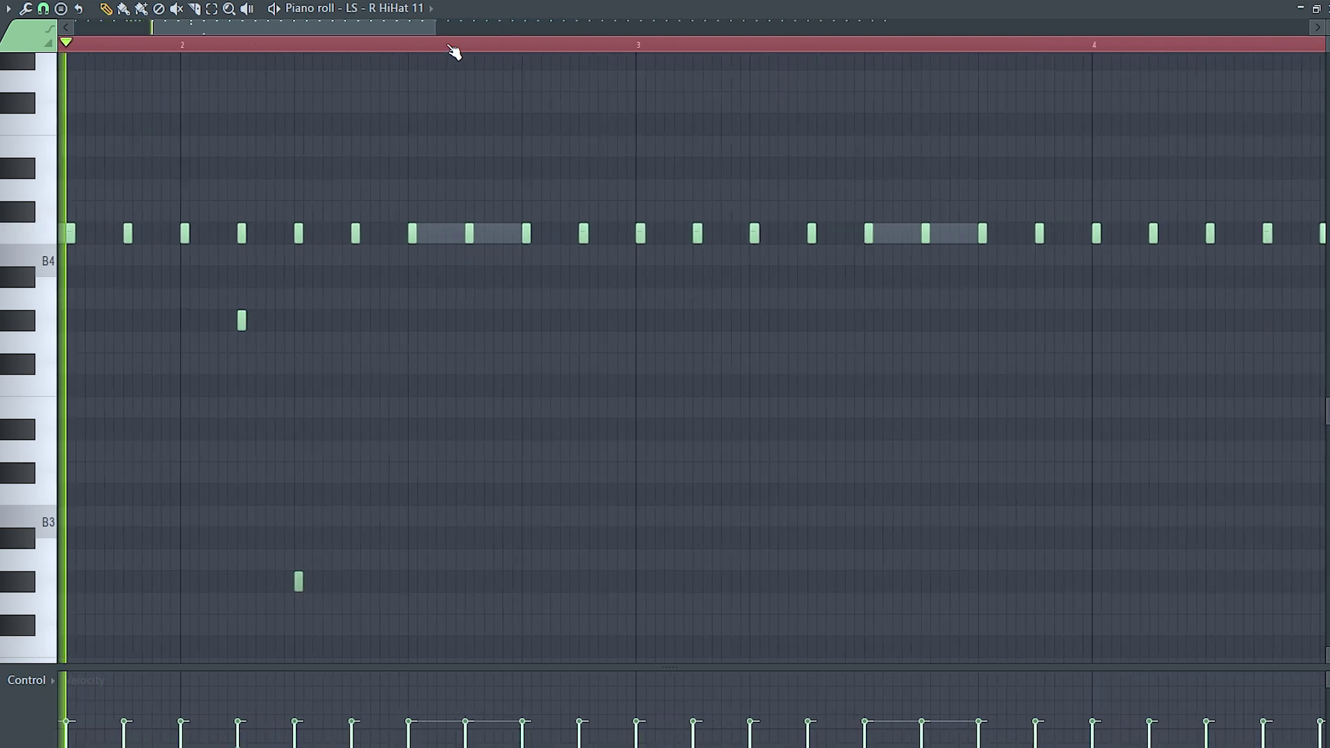
key("space")
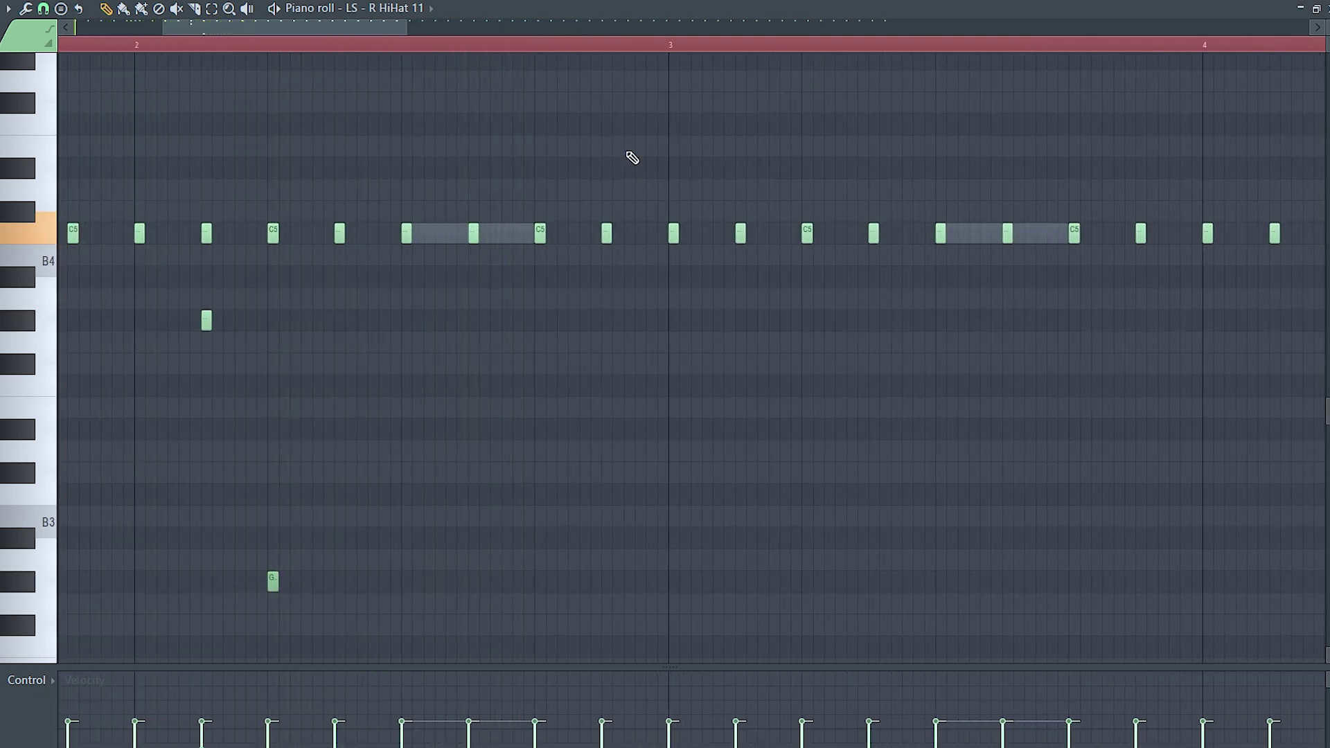
scroll(566, 40, "up", 2)
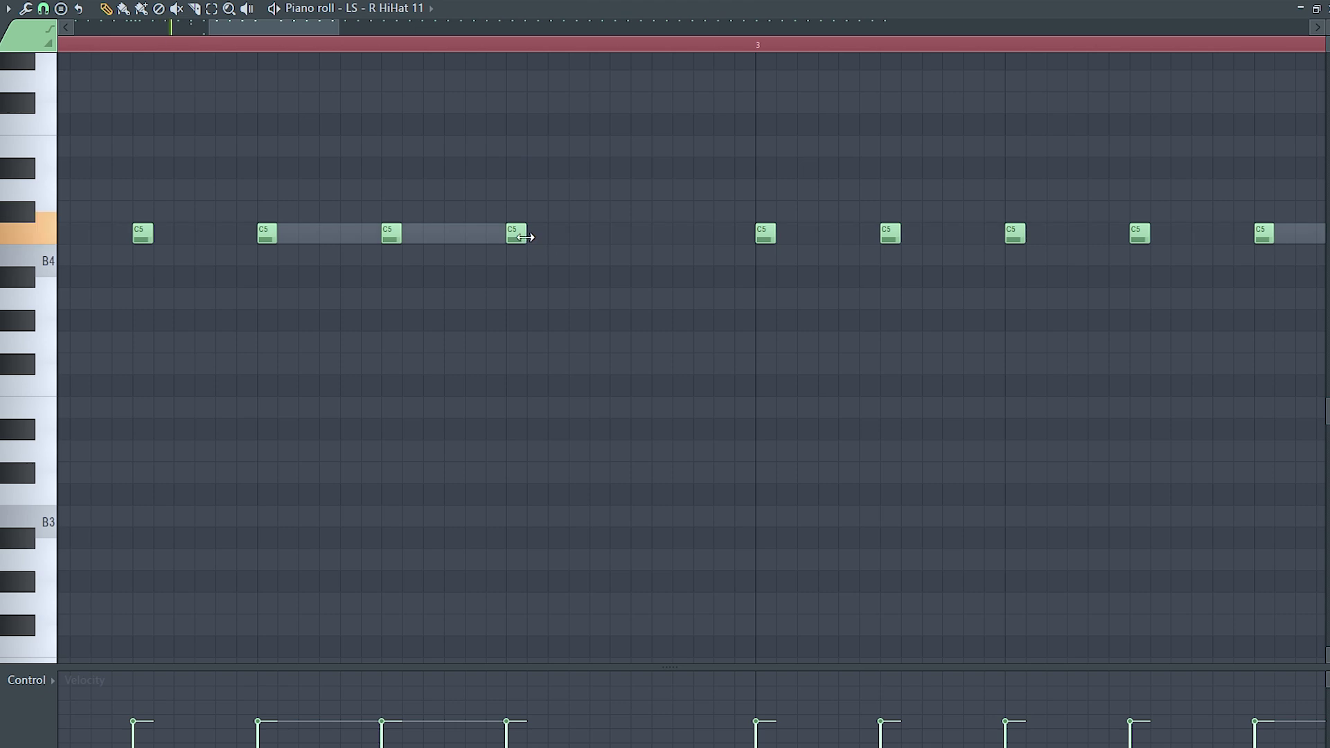
left_click(685, 243)
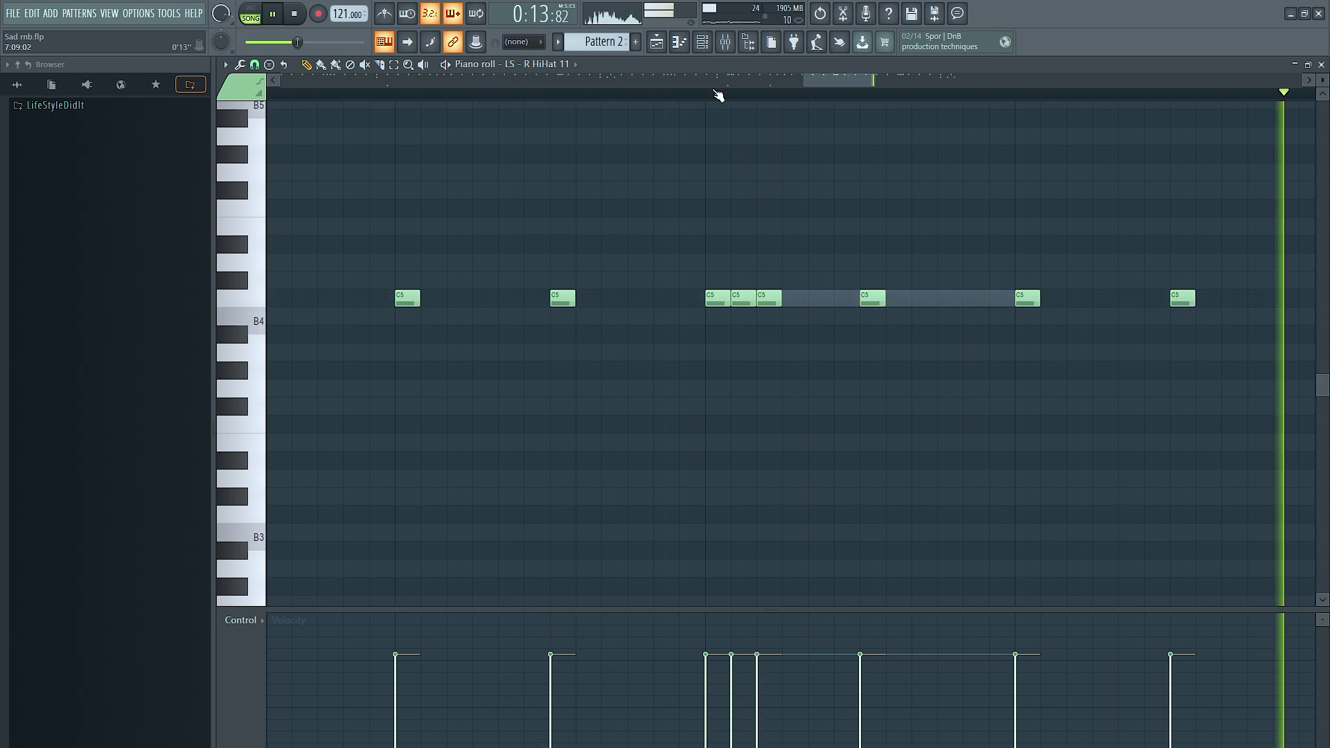
- Place LS - R Open Hat 8 notes on C5 at the start of bars 1 and 5
scroll(717, 101, "down", 3)
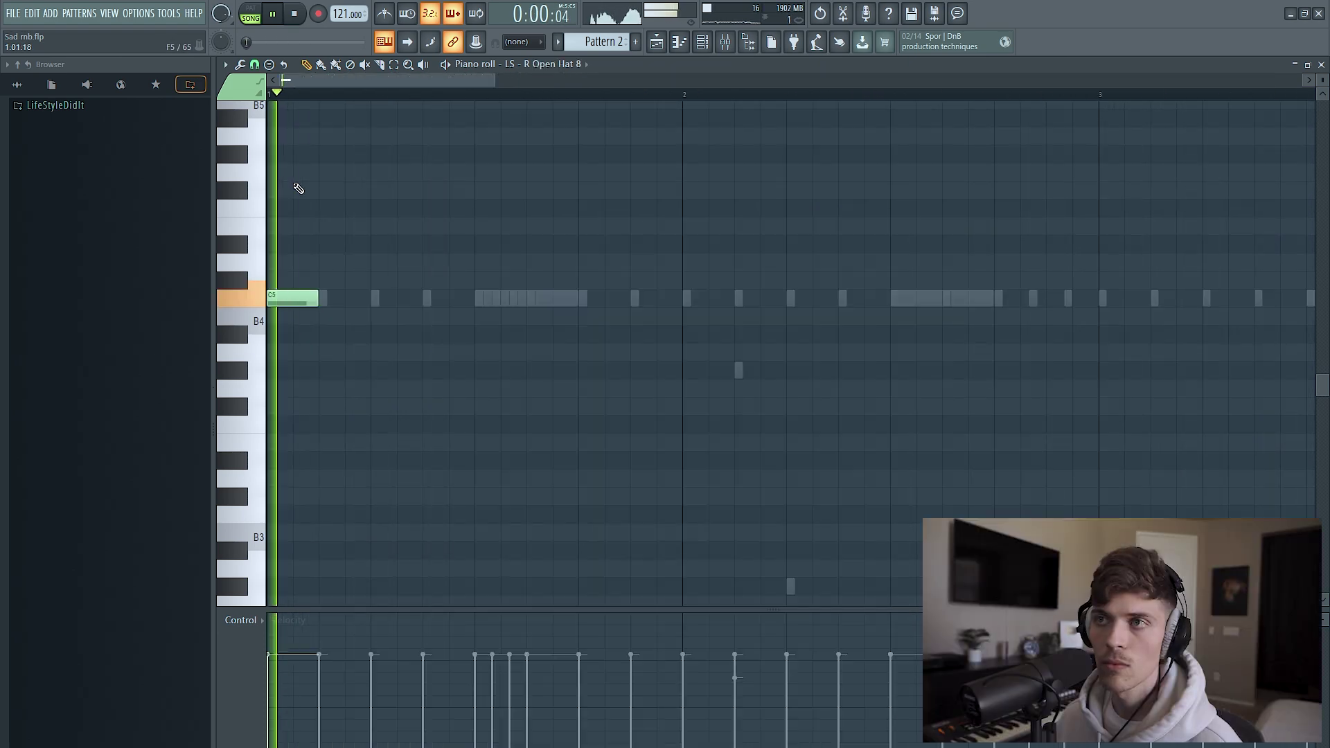
scroll(300, 104, "down", 5)
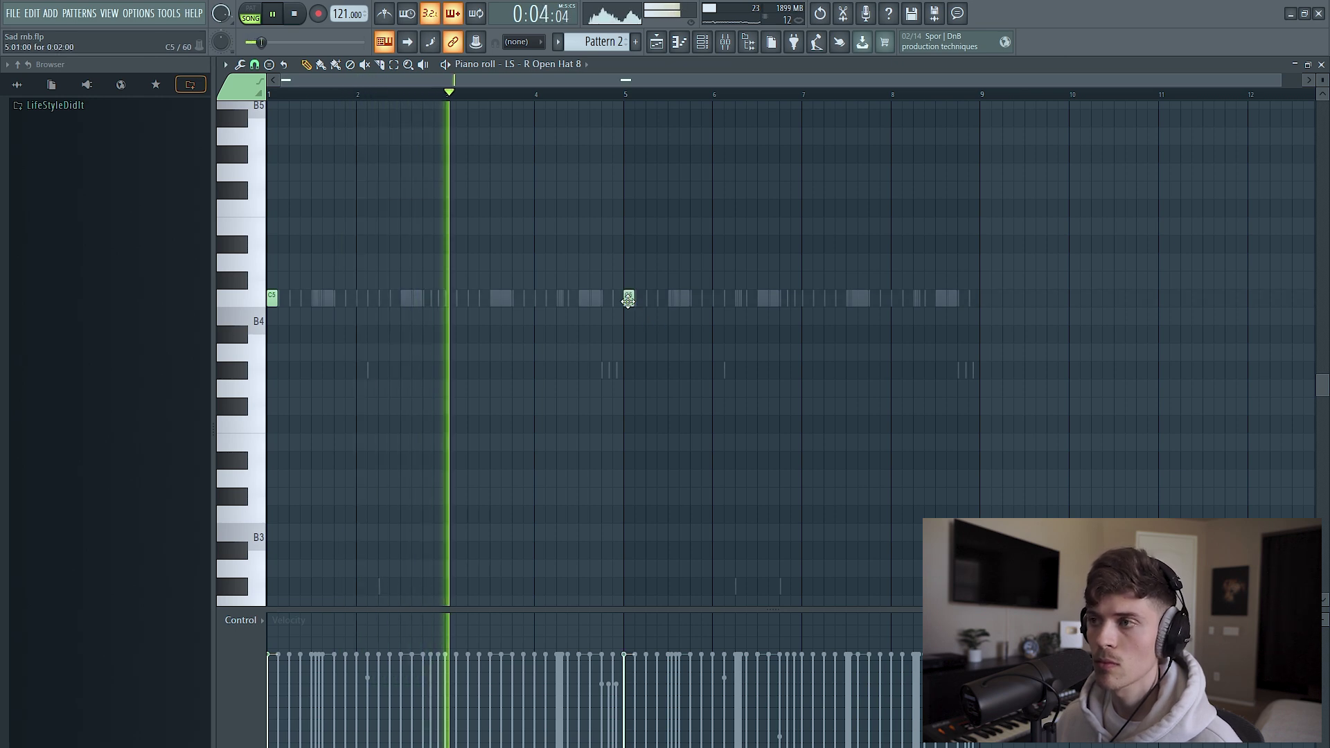
left_click(628, 298)
- Add an Open Hat 2 note on C5 at beat 2 of bar 6 and replay from bar 5 to check it
key("F6")
right_click(573, 530)
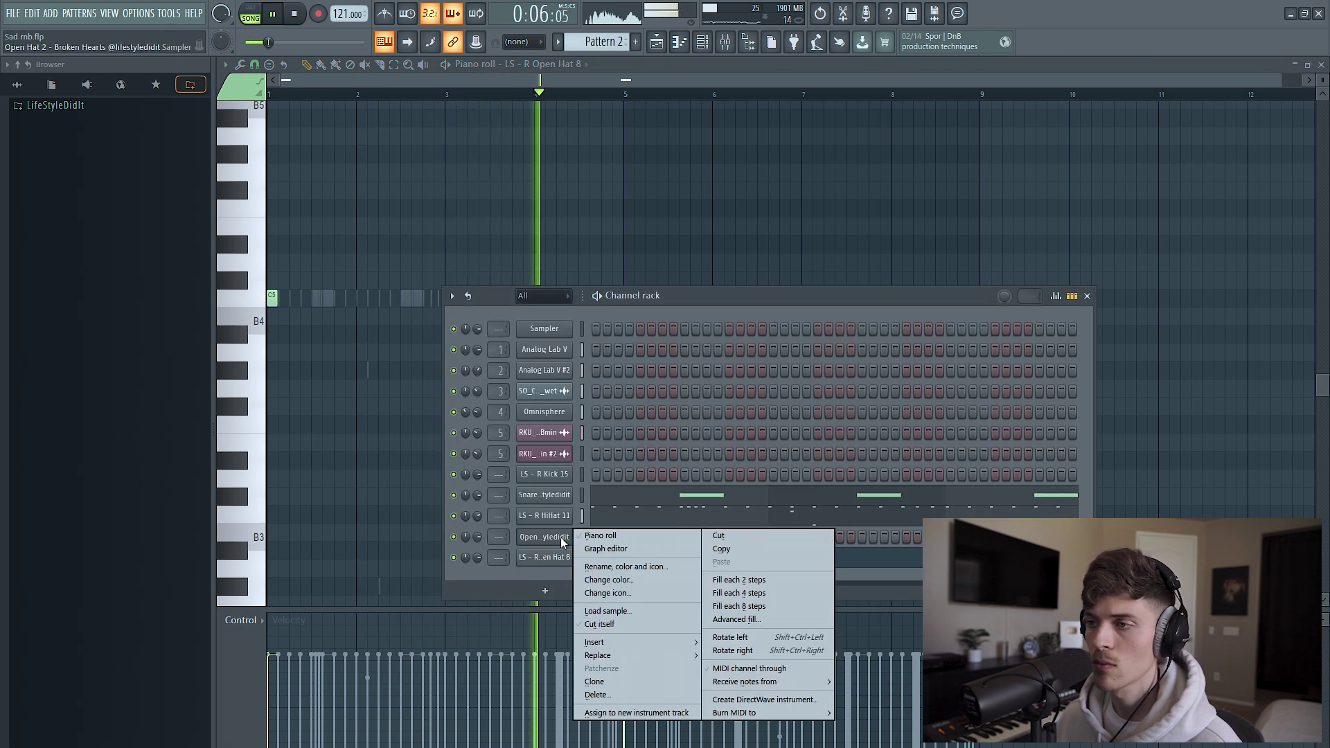
left_click(589, 535)
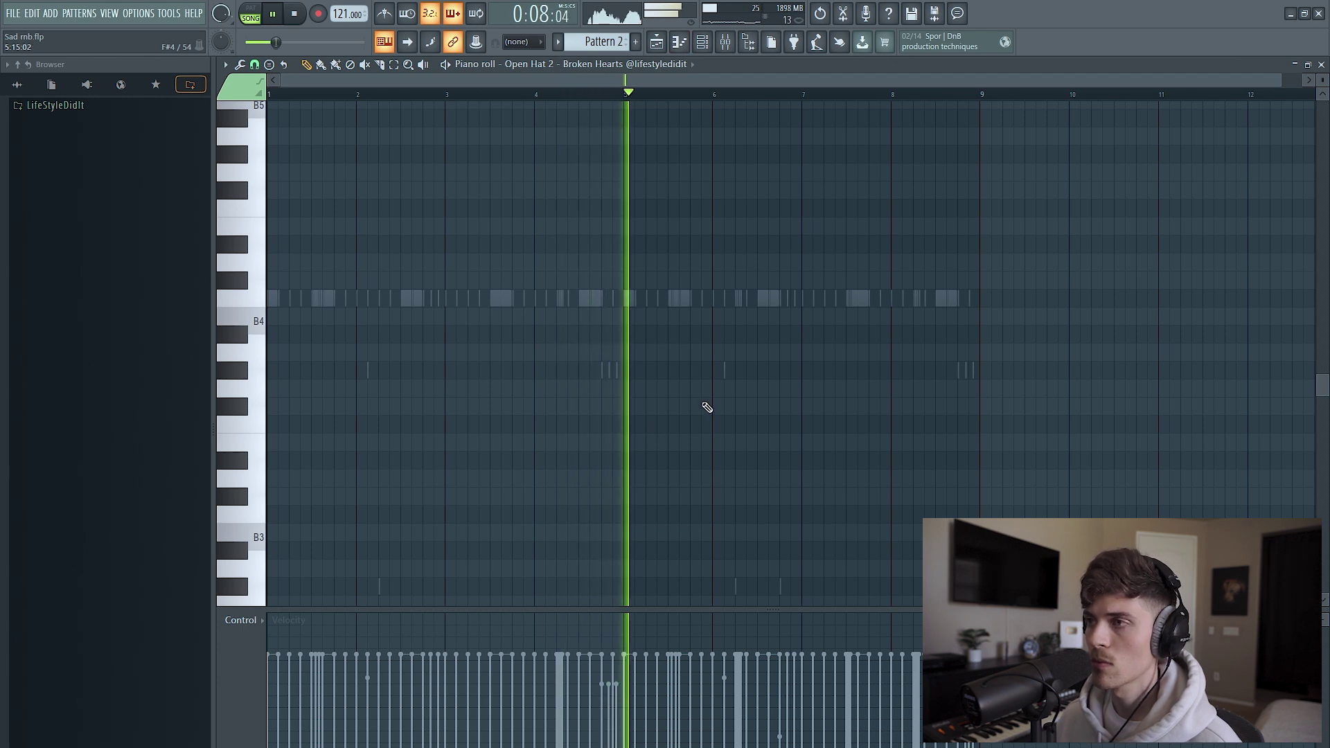
left_click(728, 299)
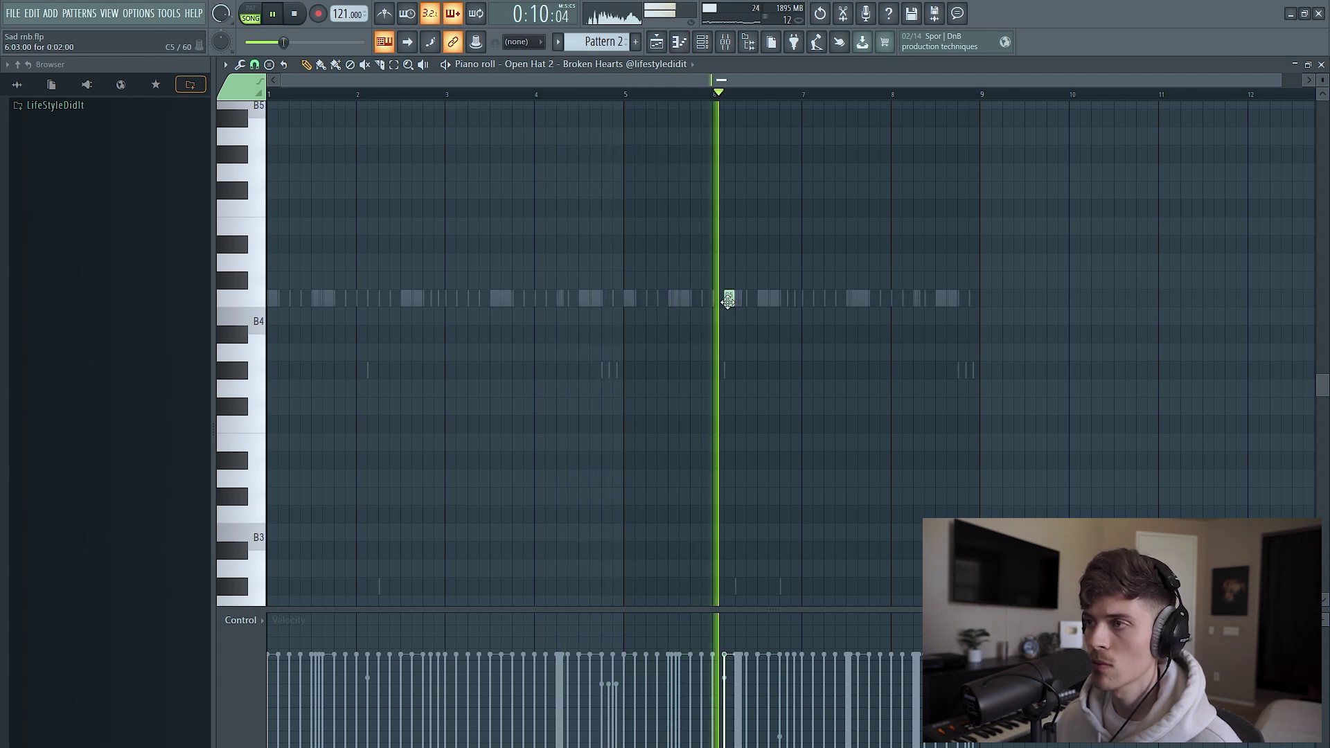
left_click_drag(728, 301, 740, 299)
left_click(626, 86)
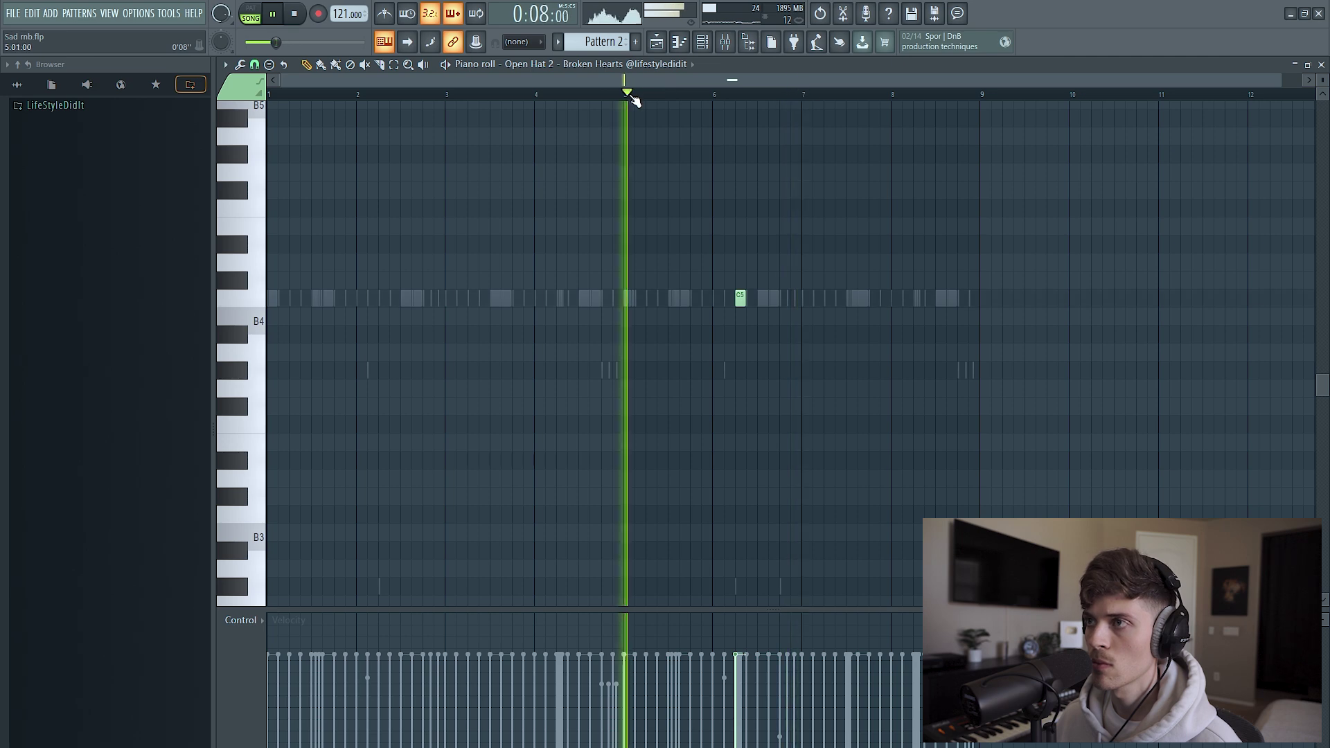
left_click(702, 45)
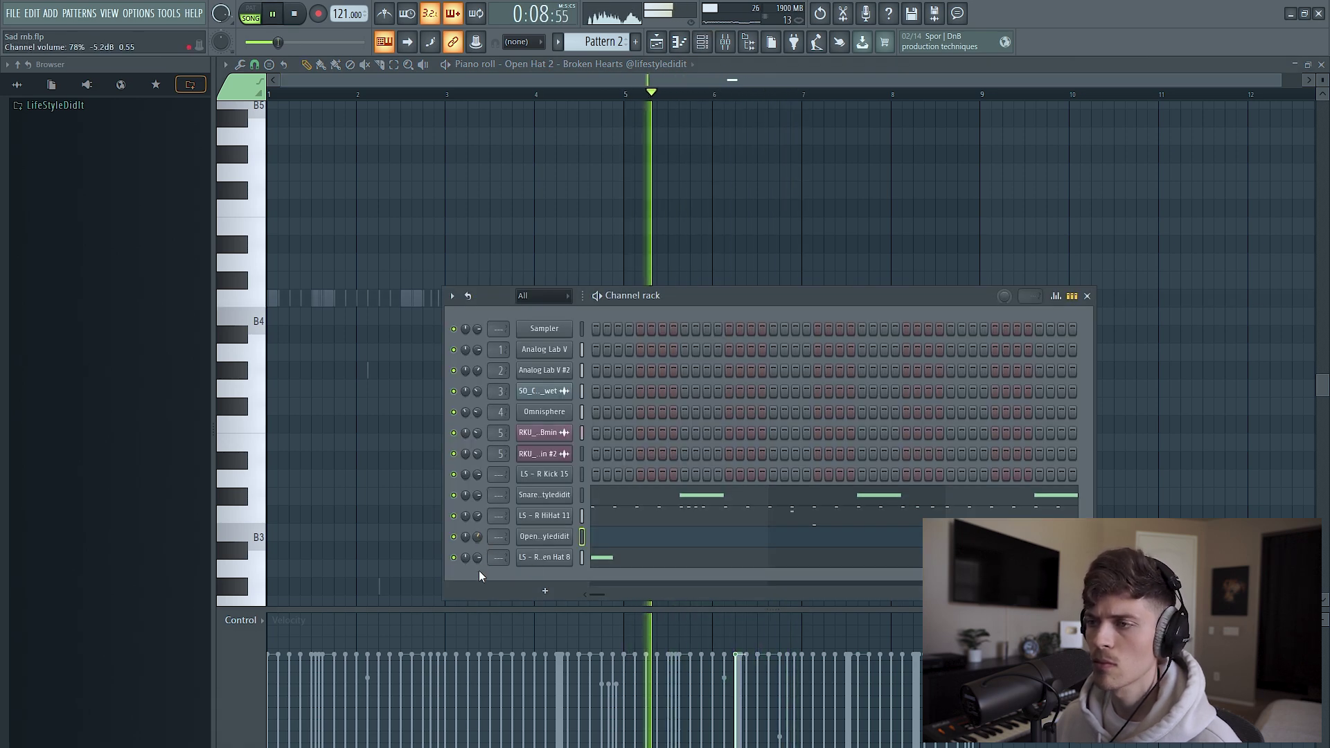
key("F6")
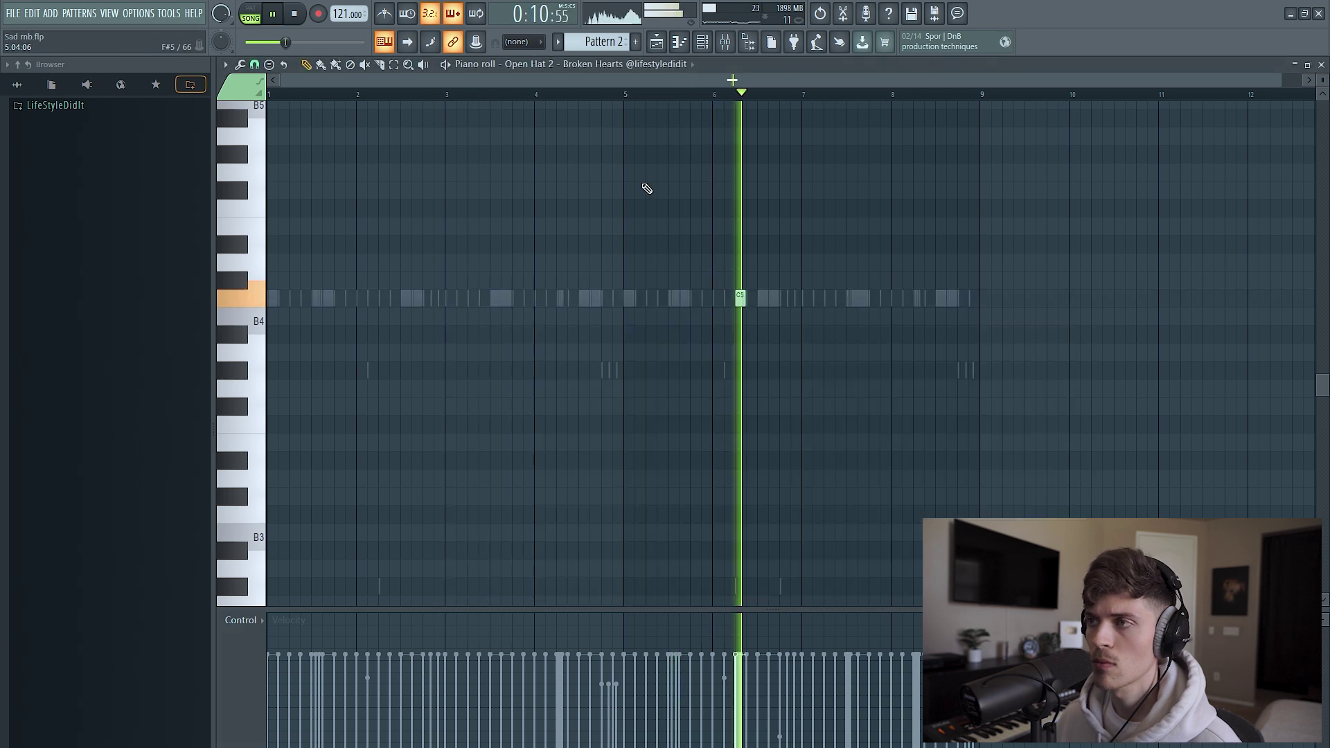
- Add extra Snare 2 notes on C5 early in bar 4 and at the very end of bar 8
left_click(702, 42)
key("F6")
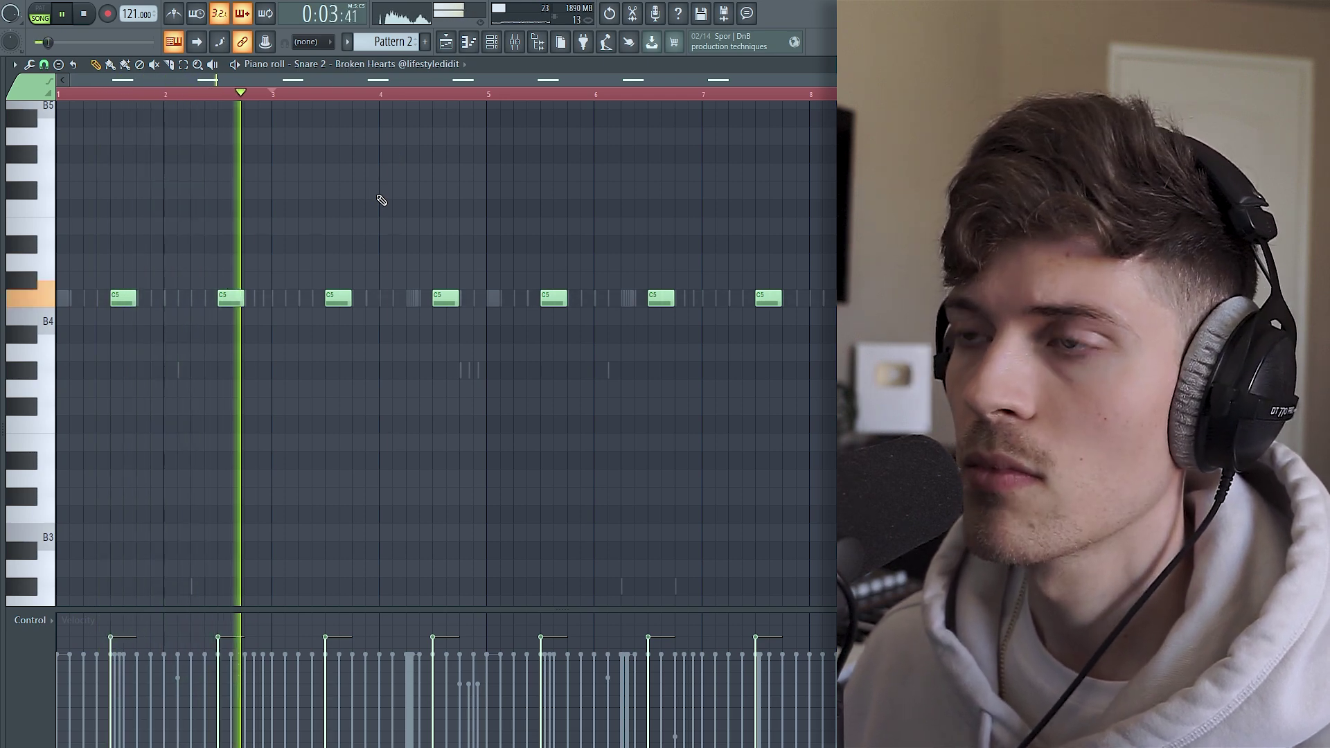
left_click(407, 298)
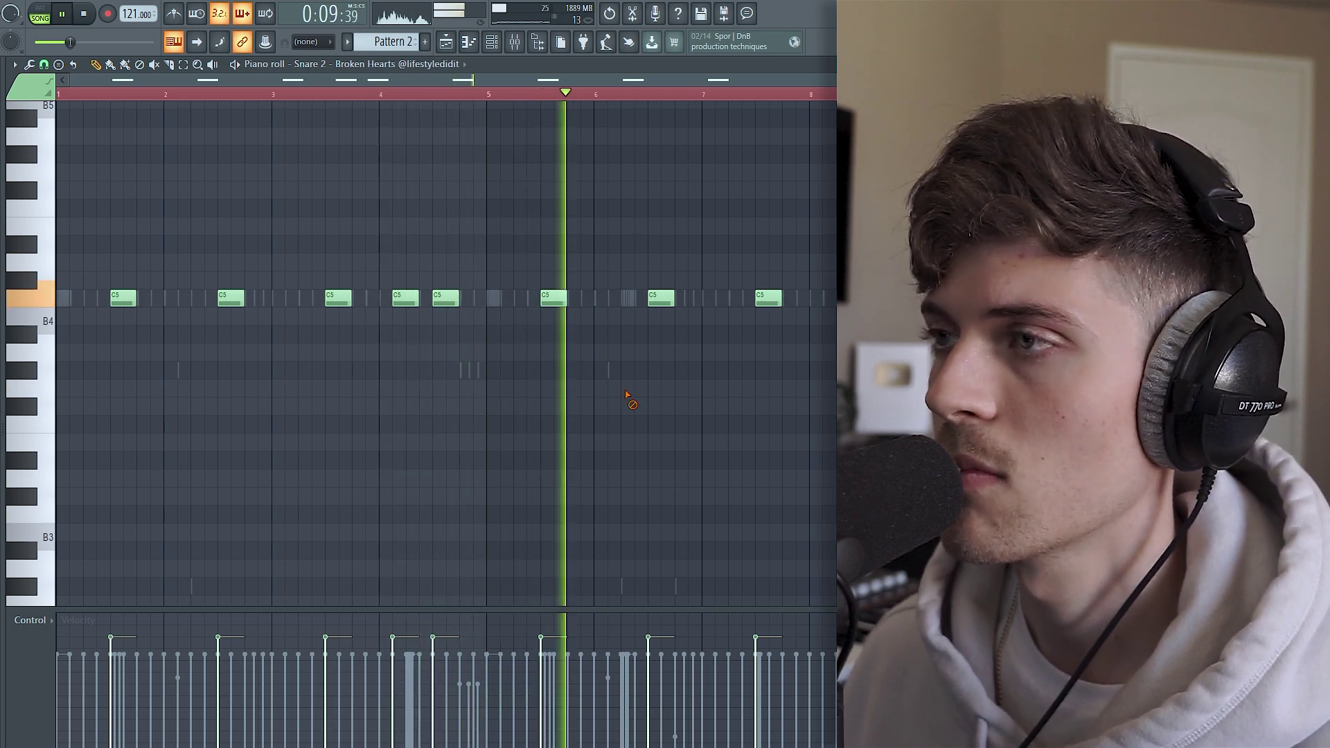
scroll(762, 101, "up", 3)
mouse_move(683, 84)
left_mouse_down()
mouse_move(779, 98)
mouse_move(693, 95)
mouse_move(682, 111)
left_mouse_up()
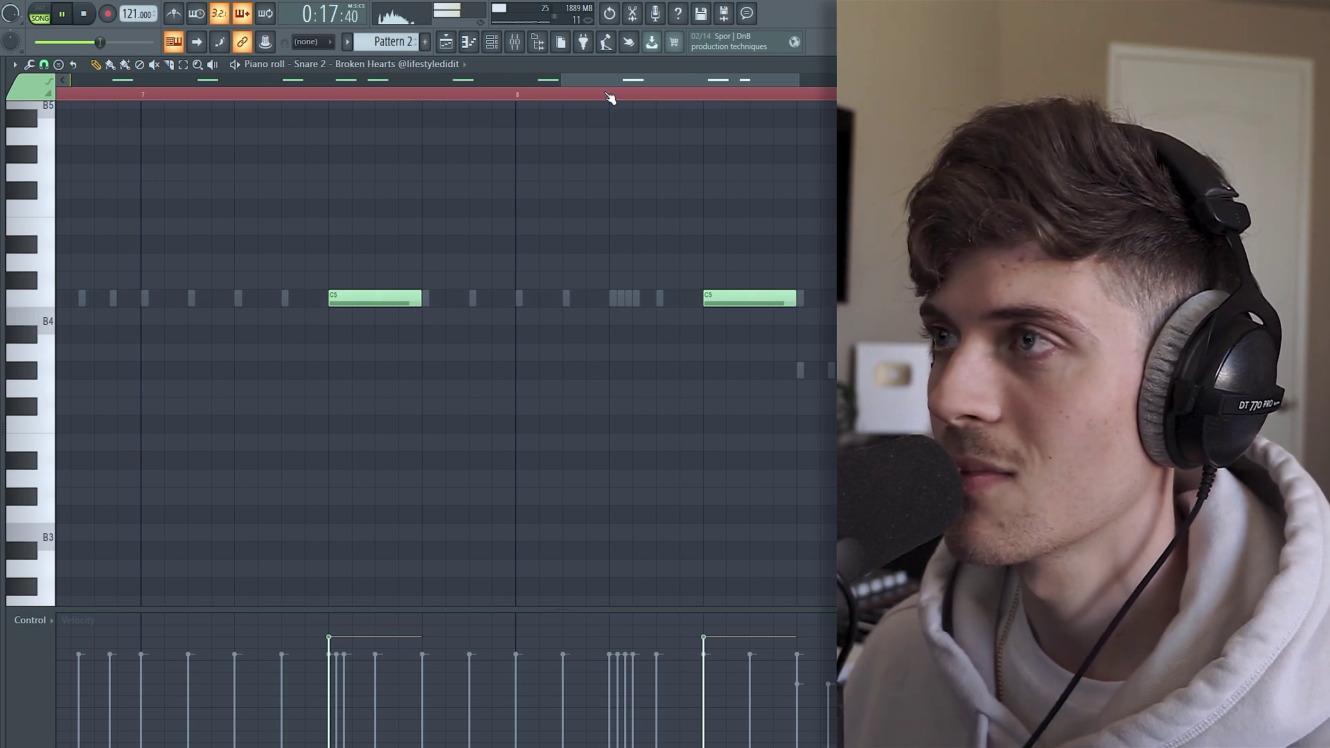
scroll(609, 95, "down", 5)
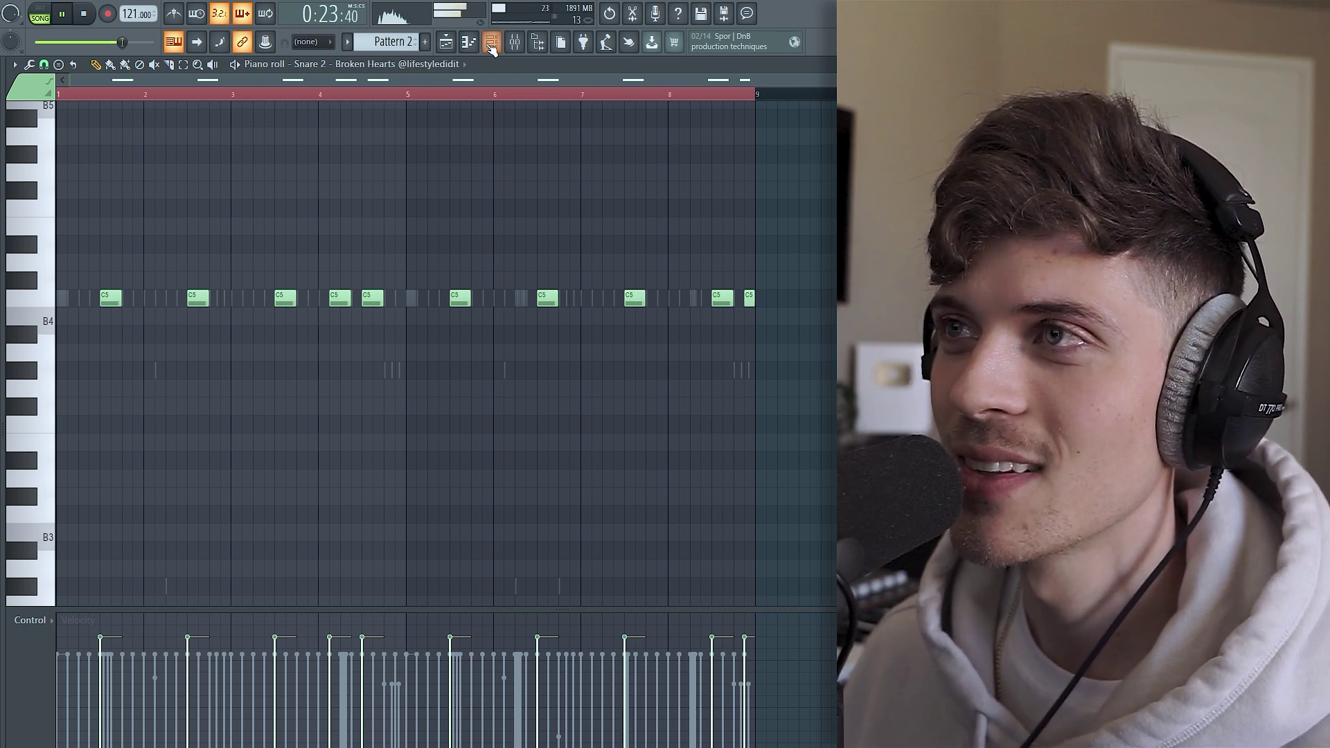
- Add the 808 2 sample from the Broken Hearts Drum Kit's 808 folder as a new channel
left_click(491, 43)
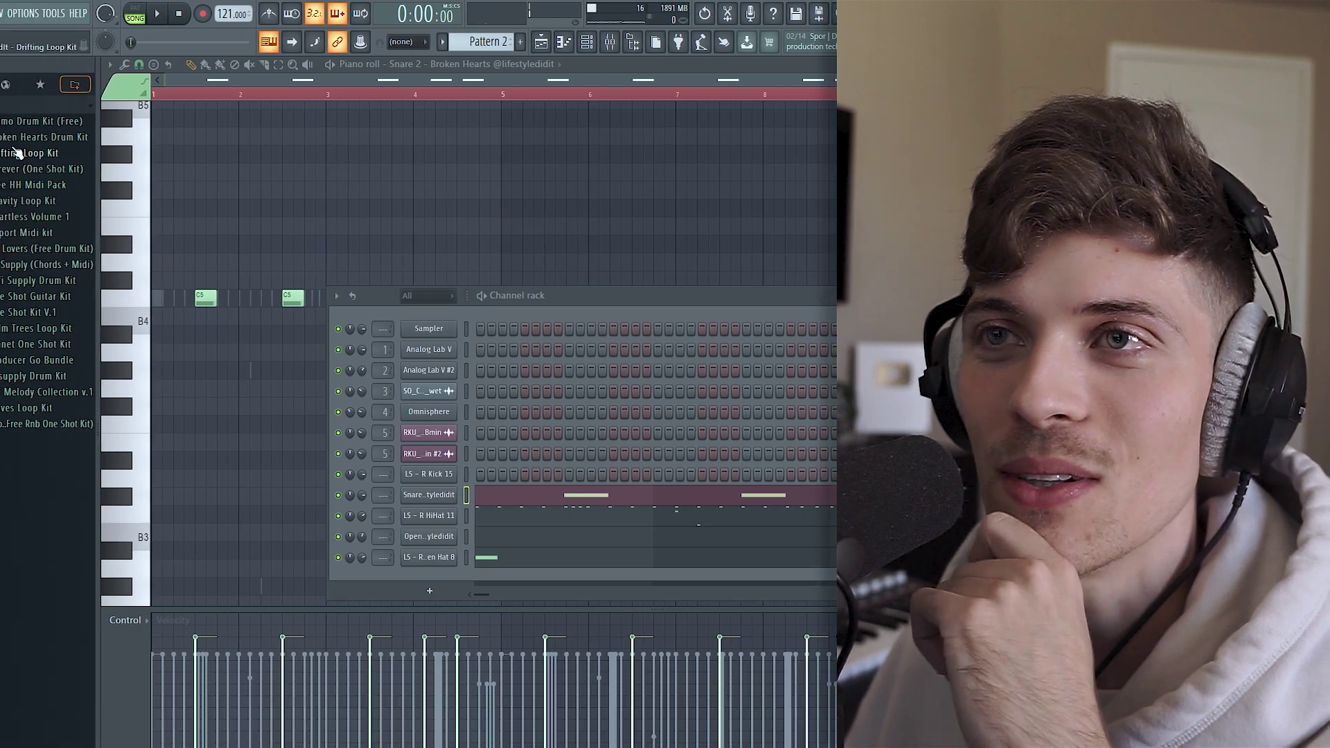
left_click(41, 155)
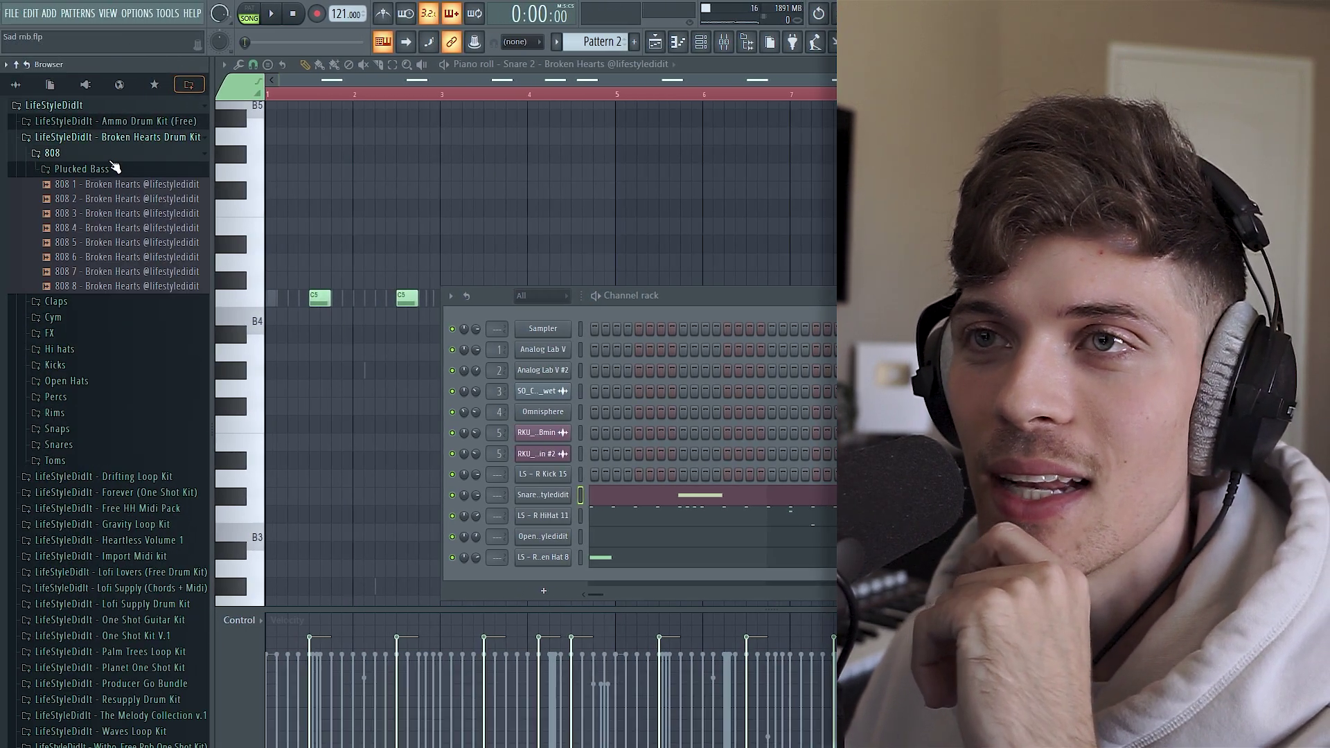
left_click_drag(119, 197, 170, 212)
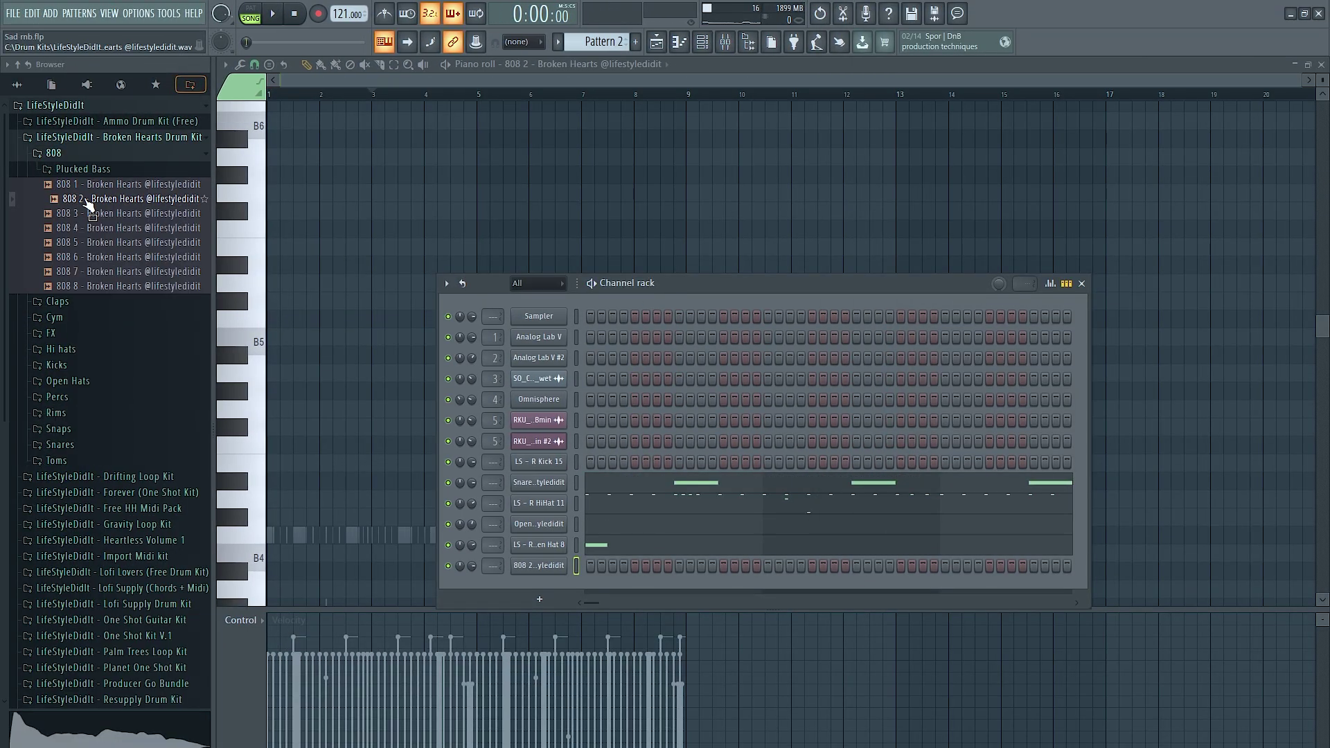
- Enable the 808 2 channel's volume envelope with zero attack and full sustain, and close its settings
left_click(538, 565)
left_click(350, 222)
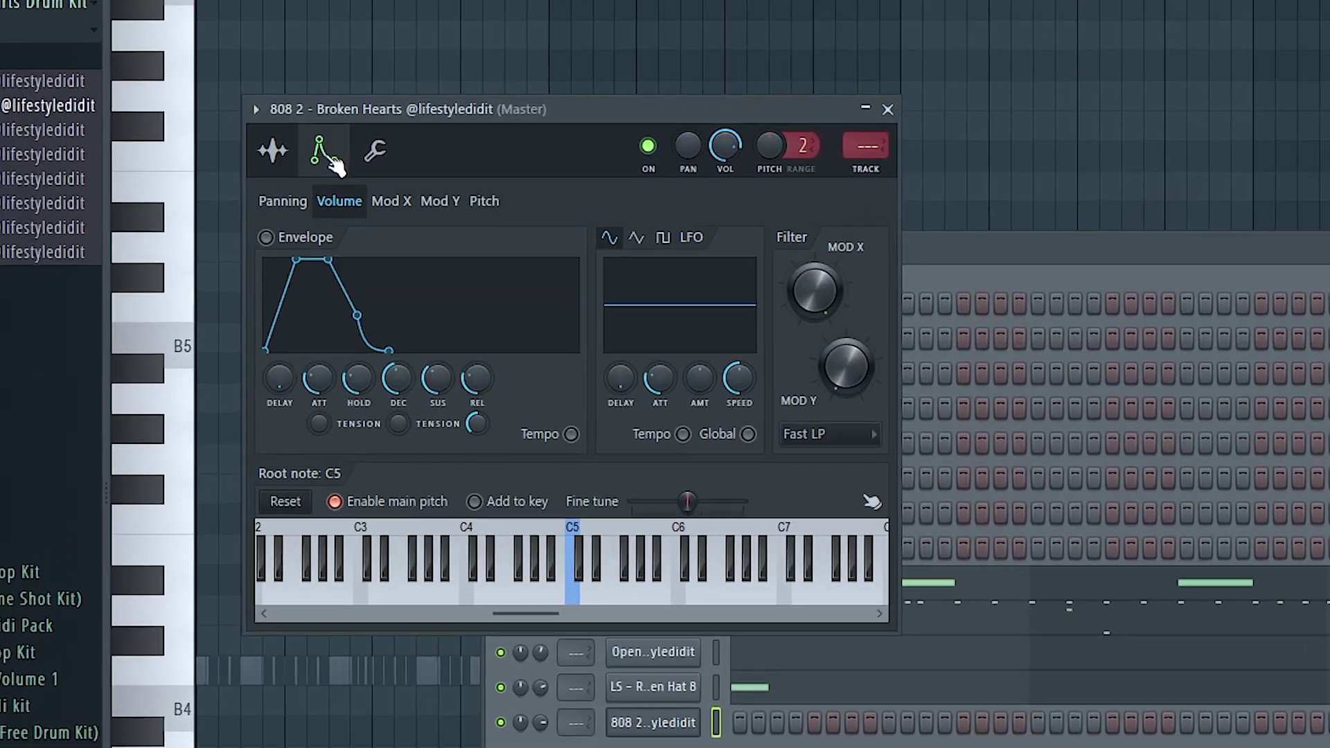
left_click_drag(309, 386, 310, 423)
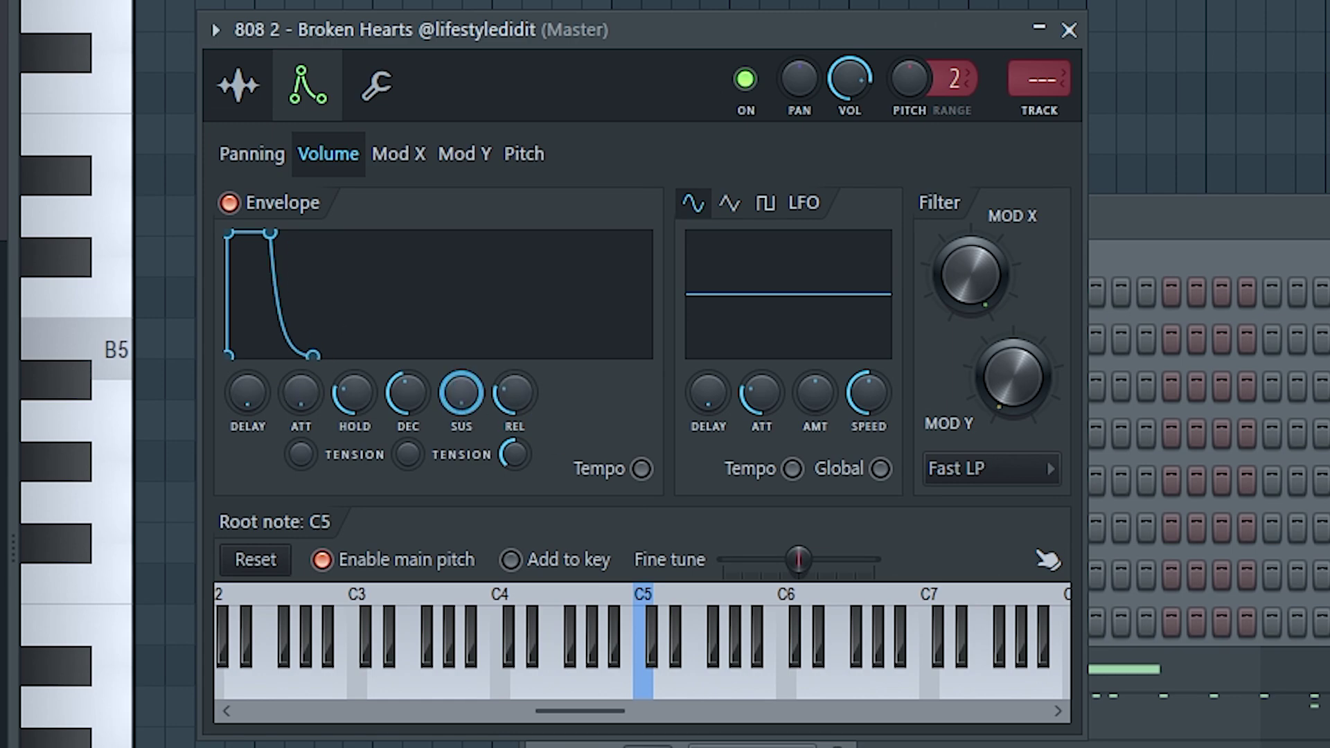
left_click(1070, 30)
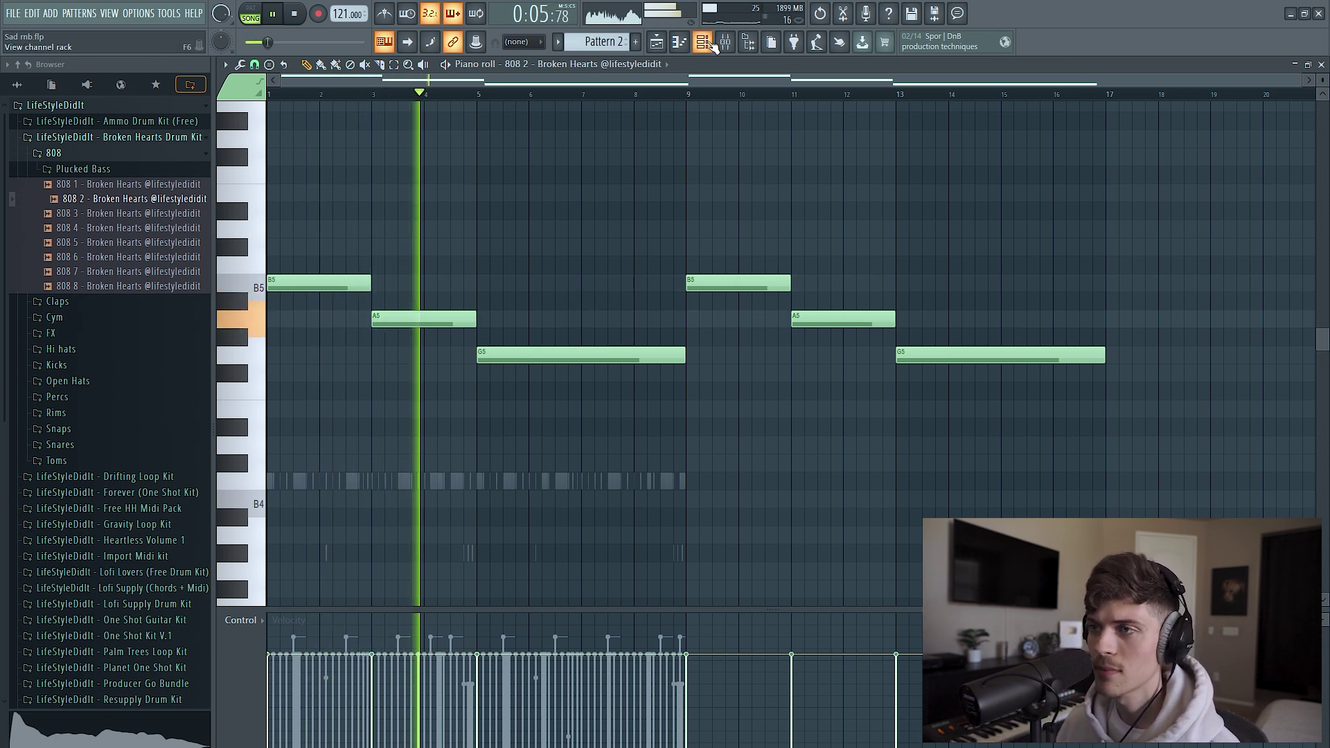
- Quantize all recorded notes of the LS - R Kick 15 channel with the quantizer's Default template
key("F6")
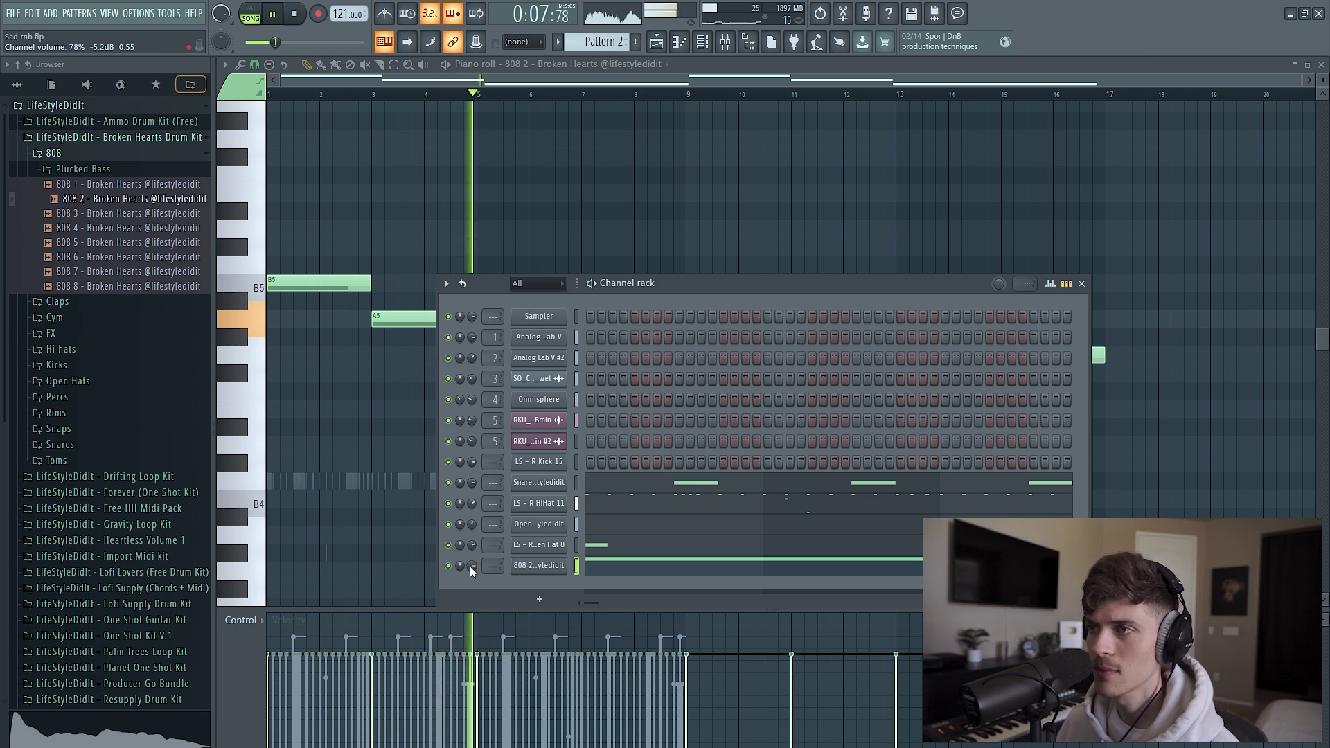
key("F6")
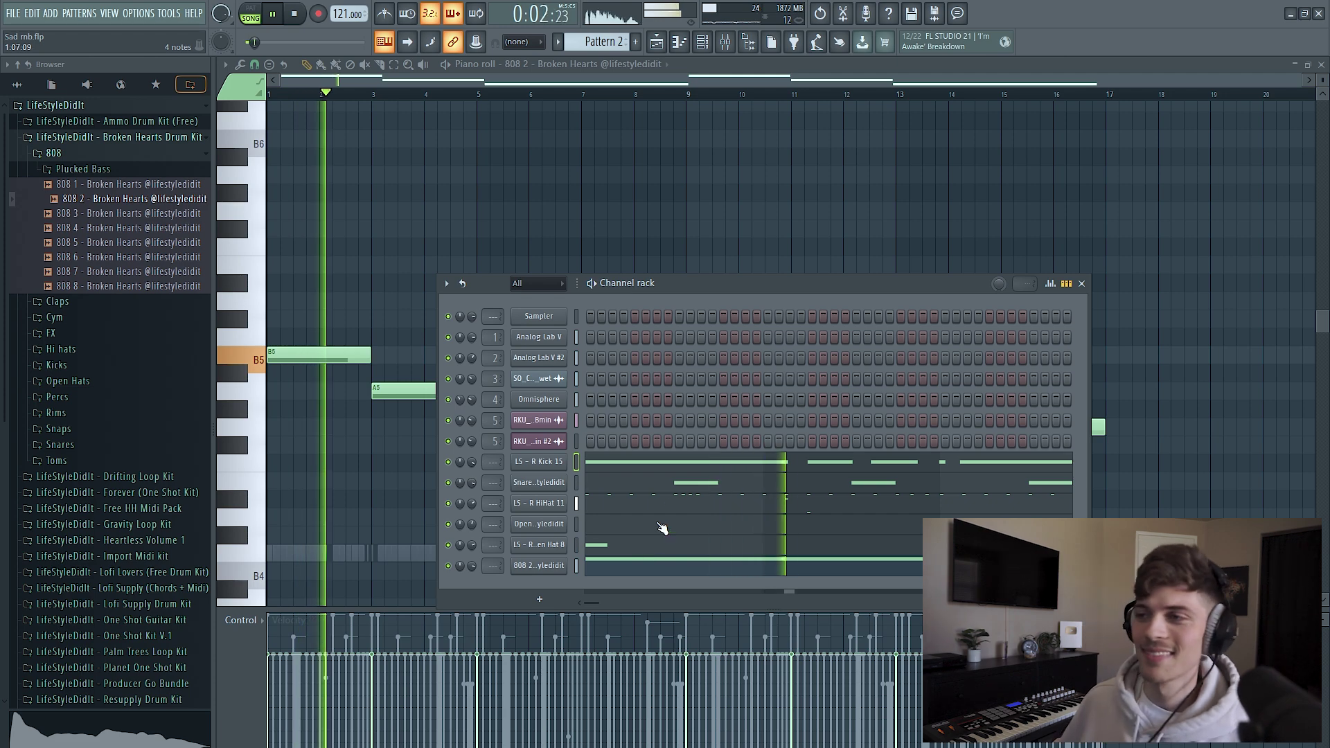
left_click(684, 463)
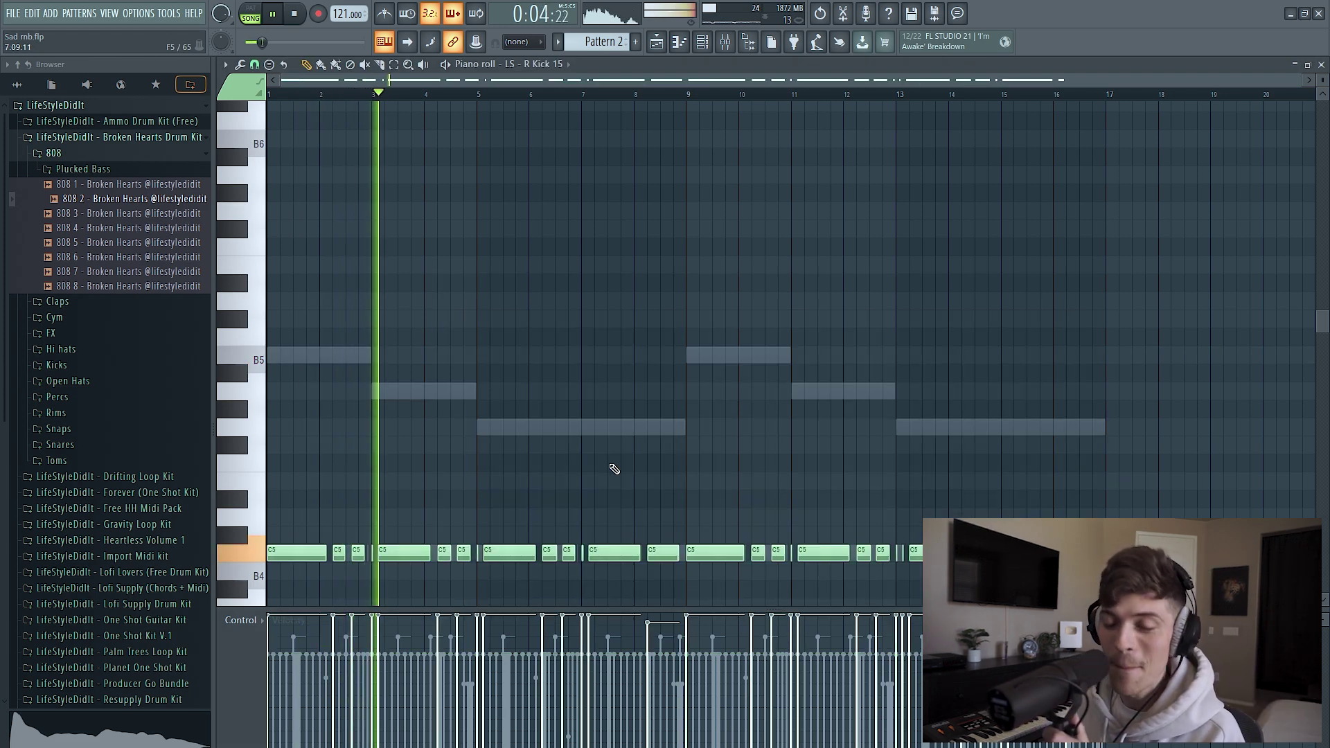
key("ctrl+a")
key("ctrl+q")
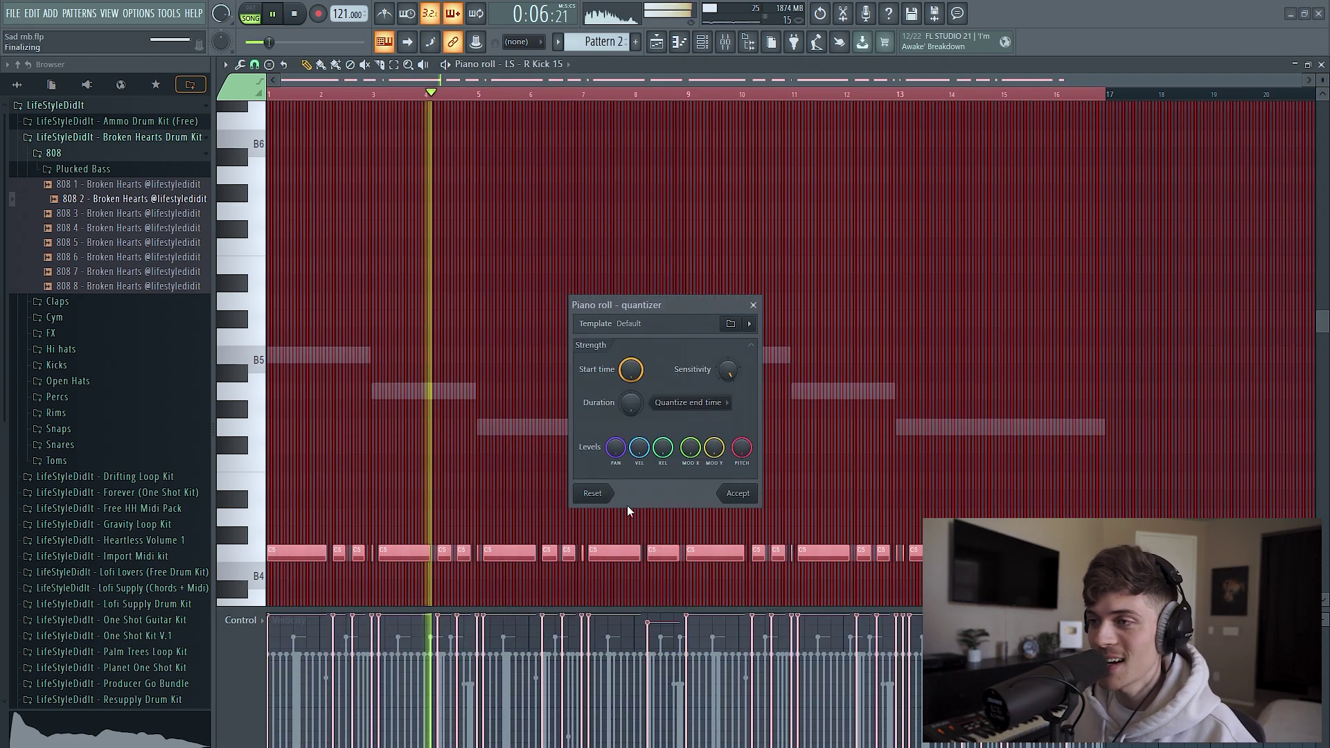
left_click(736, 494)
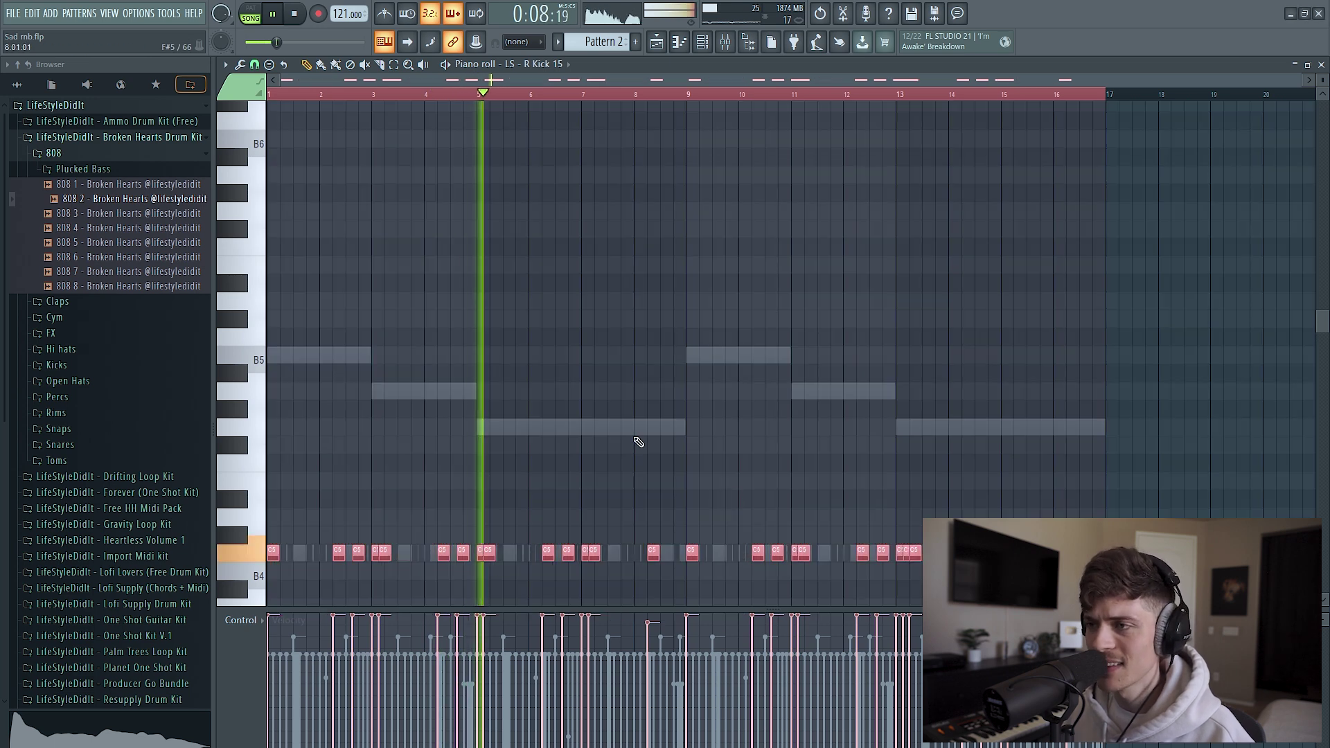
- Shorten all the selected kick notes to about one step each and deselect them
scroll(632, 440, "down", 2)
scroll(603, 270, "up", 4)
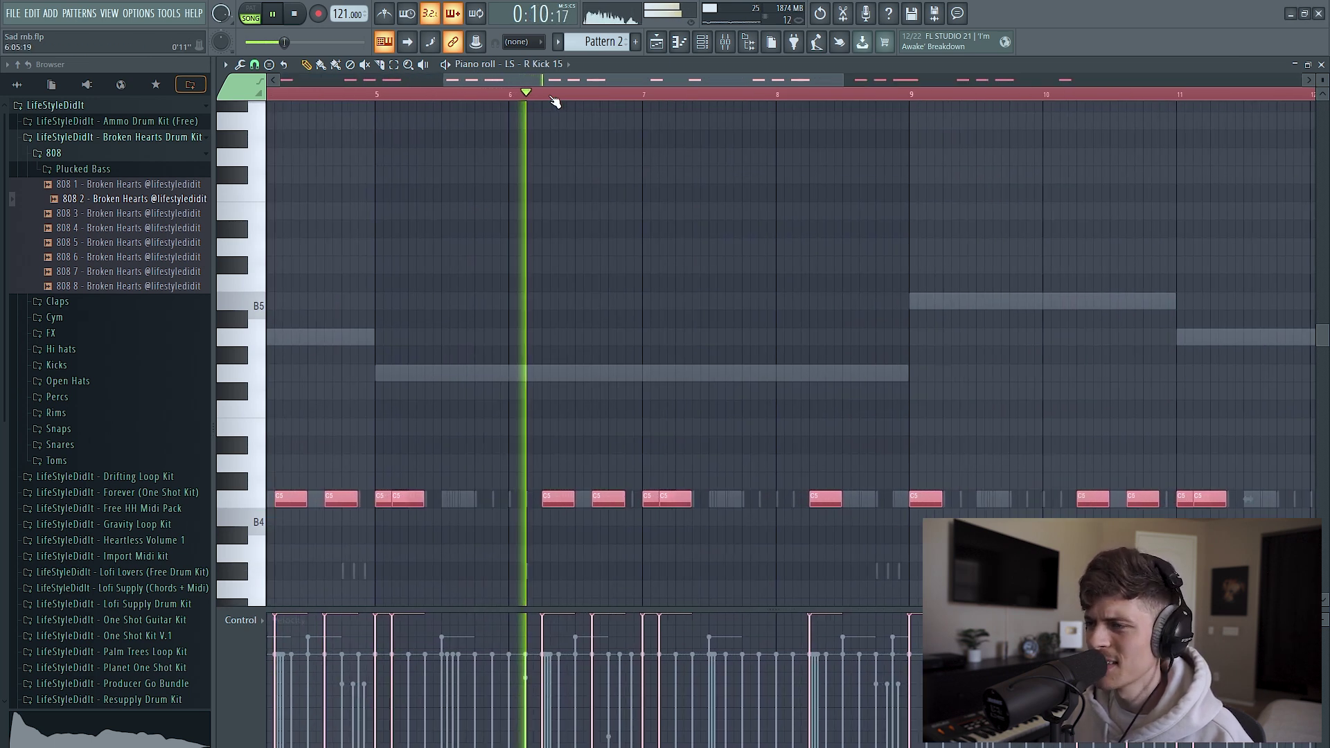
left_click_drag(746, 498, 713, 503)
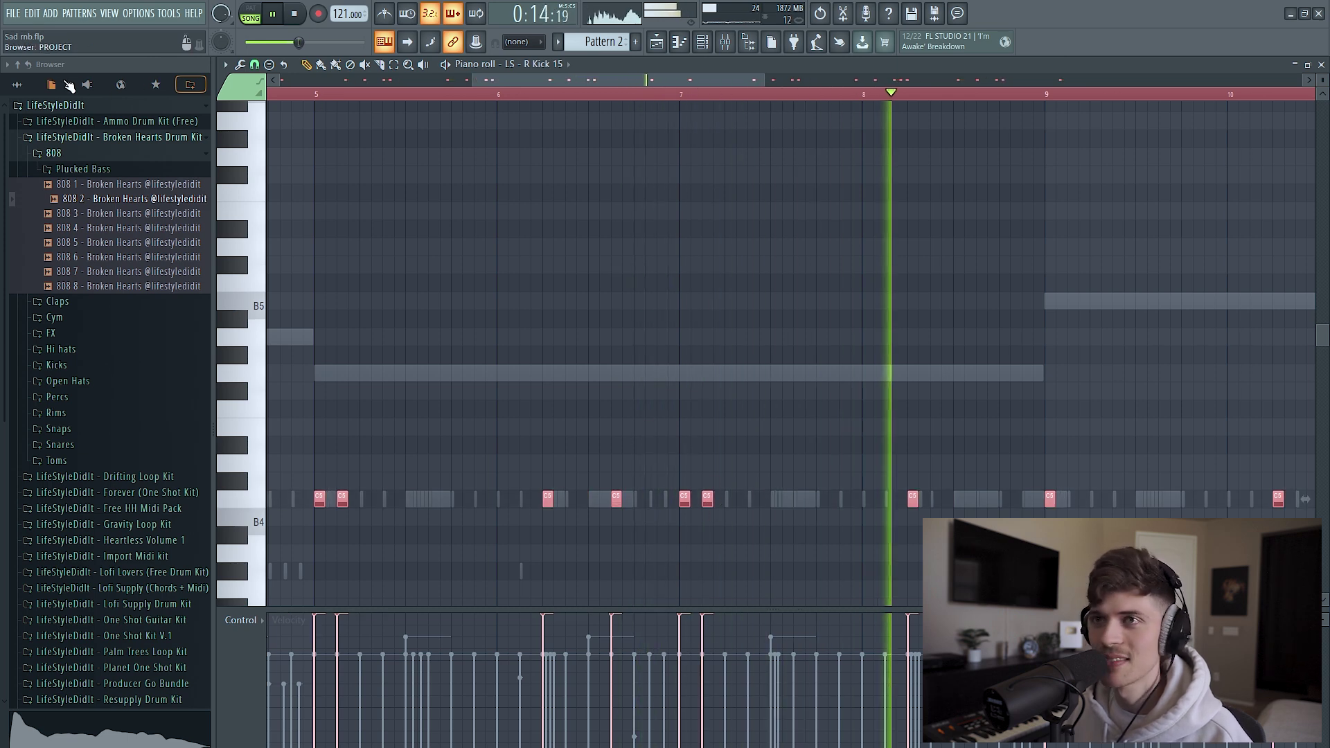
left_click(418, 196)
scroll(459, 103, "down", 4)
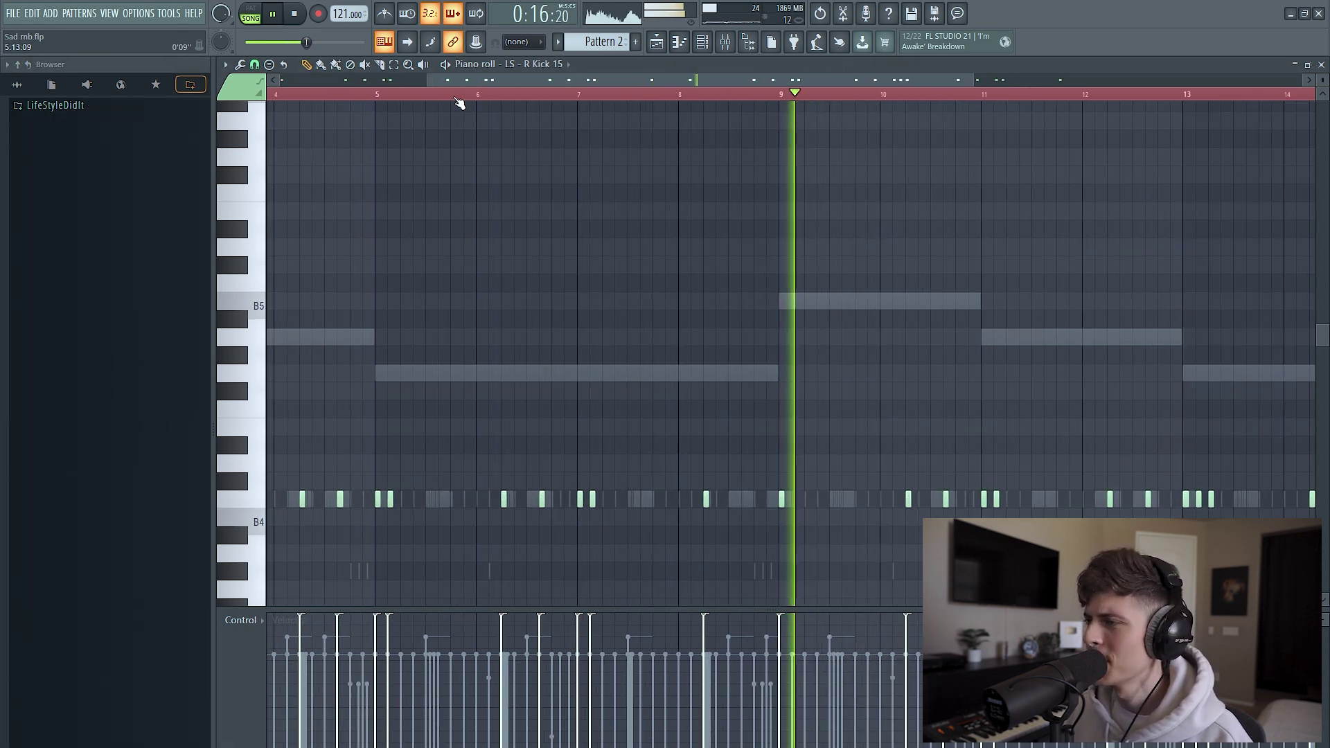
- Open the 808 2 channel's notes and transpose all of them down one octave
scroll(601, 104, "down", 2)
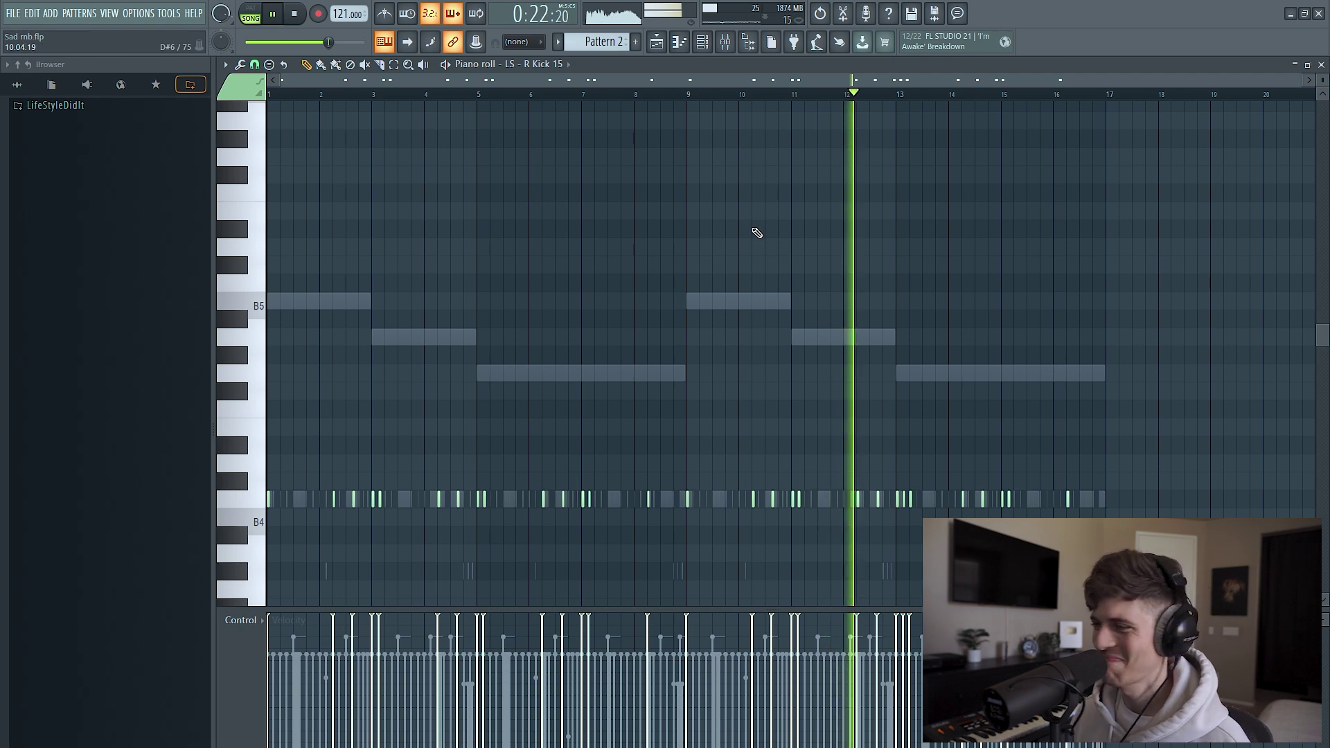
scroll(1009, 97, "up", 2)
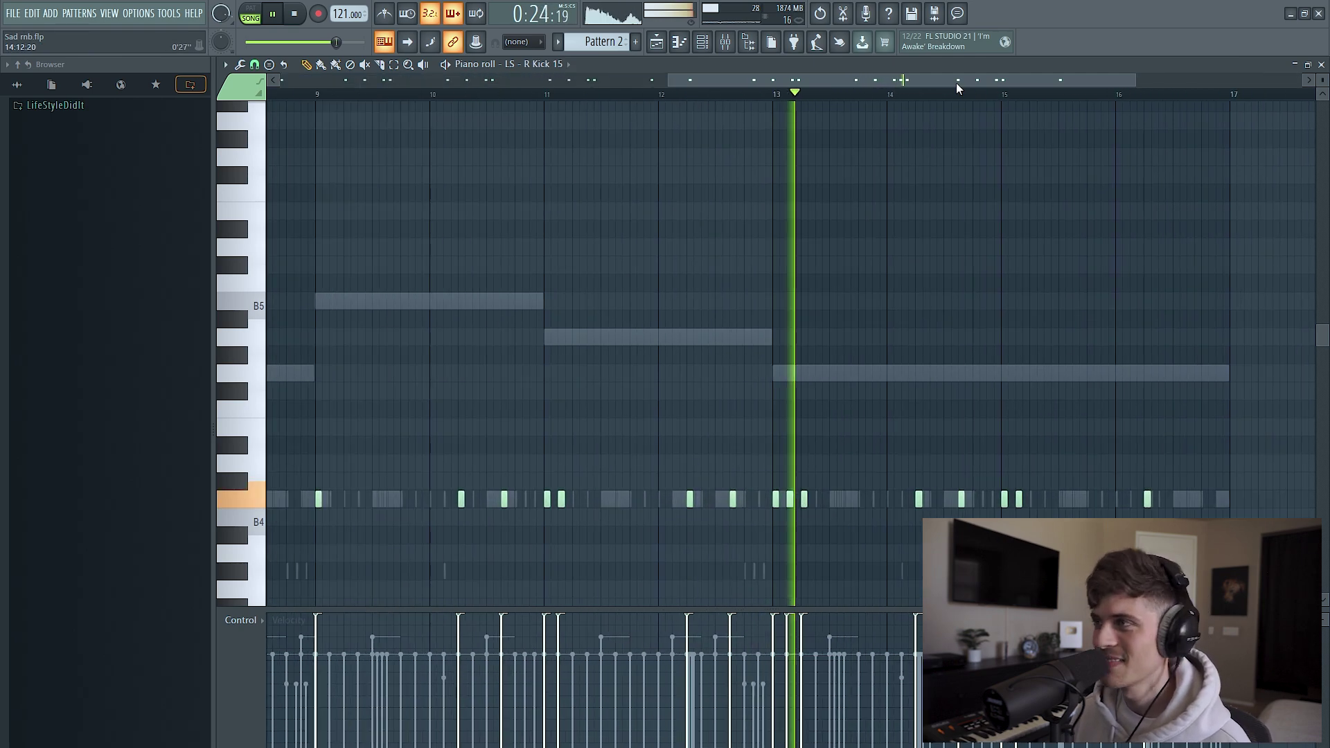
key("F6")
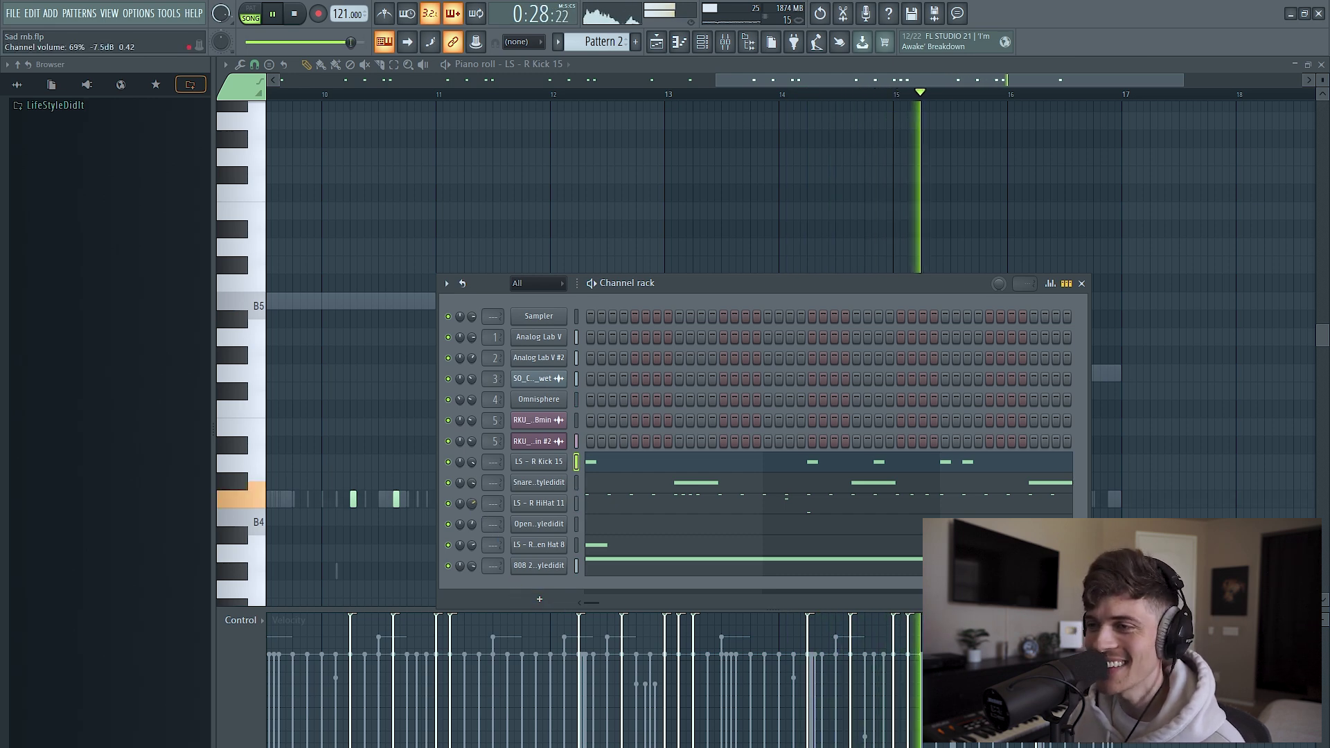
key("F6")
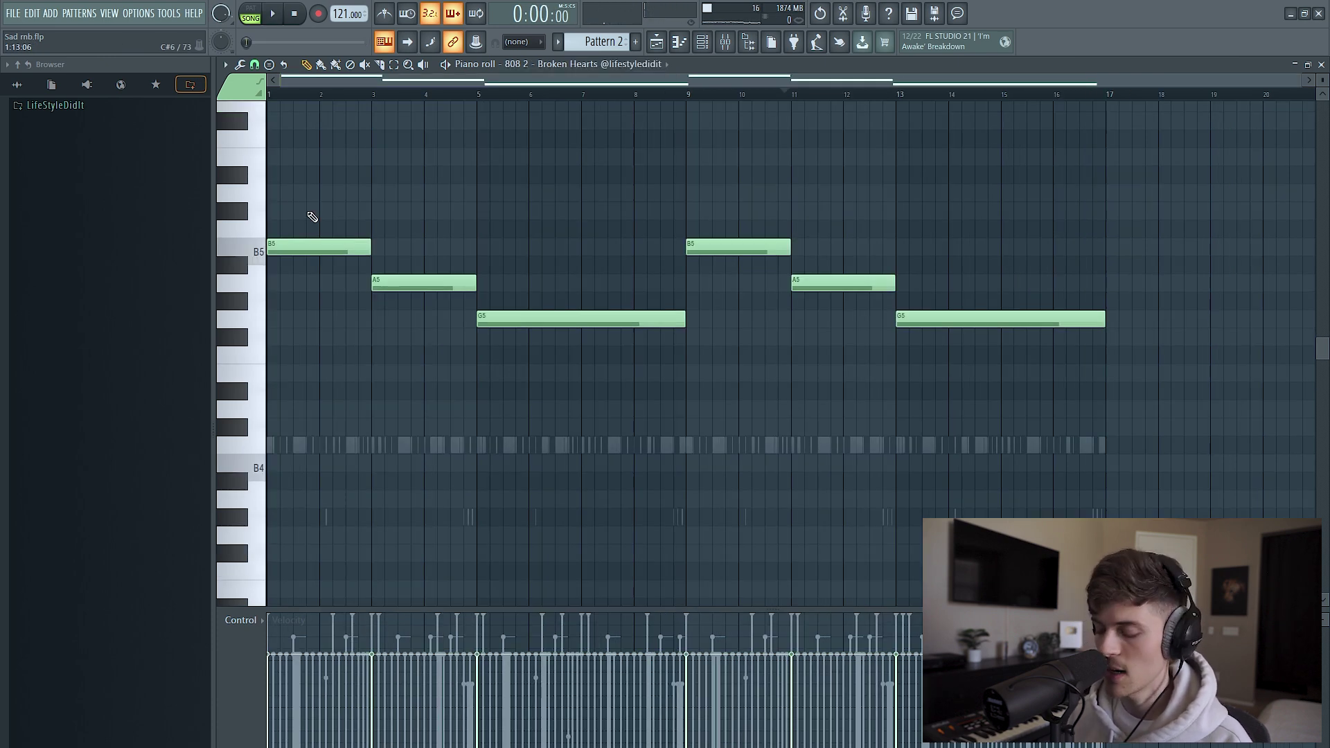
key("ctrl+Down")
- Raise the 808 note starting at bar 9 and the long one starting at bar 5 by one octave
left_click(736, 466)
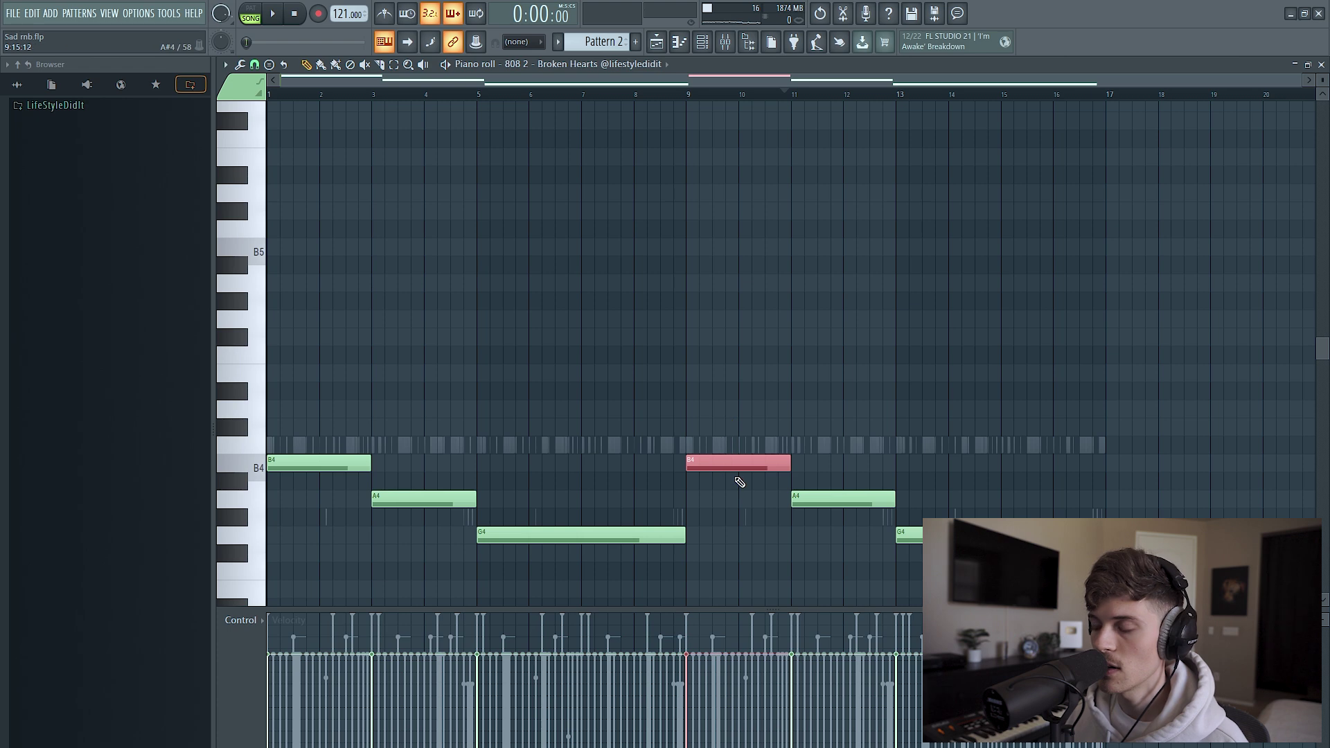
key("ctrl+Up")
left_click(698, 439)
scroll(686, 451, "down", 1)
left_click(573, 481)
key("ctrl+Up")
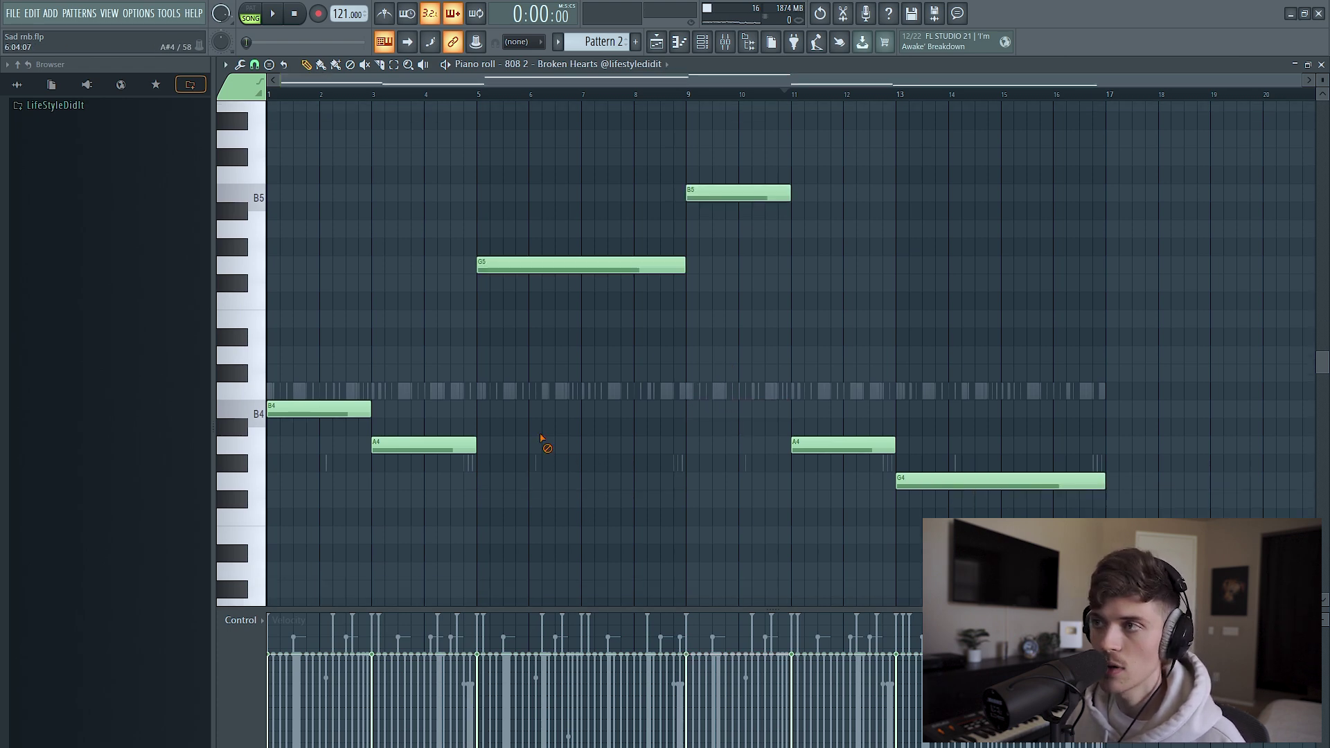